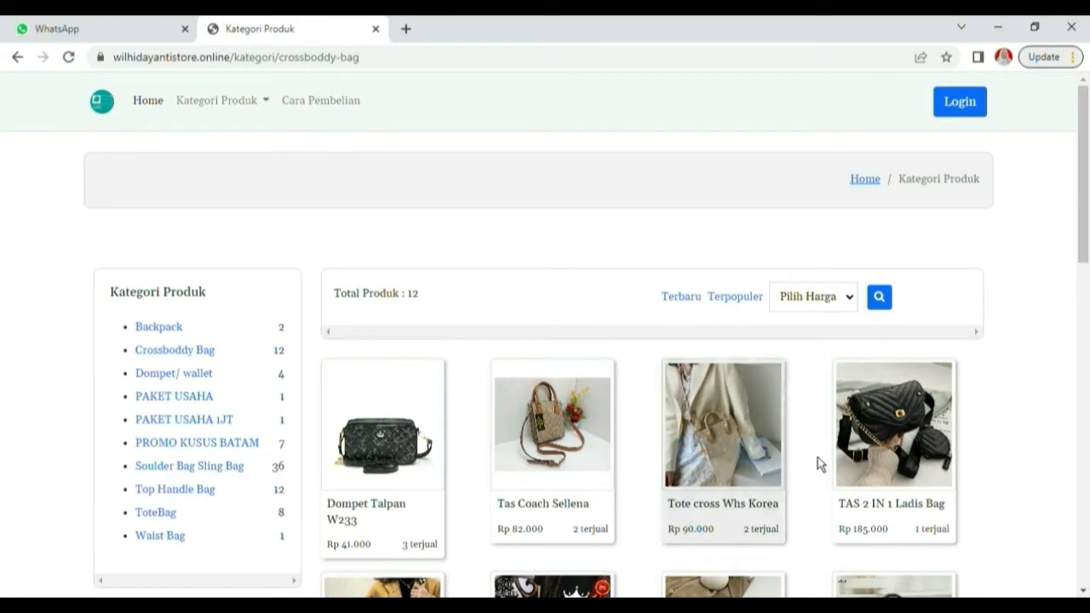
# Browse the Dompet/ wallet, PAKET USAHA 1JT and PROMO KUSUS BATAM sidebar categories
pyautogui.scroll(7, 757, 480)
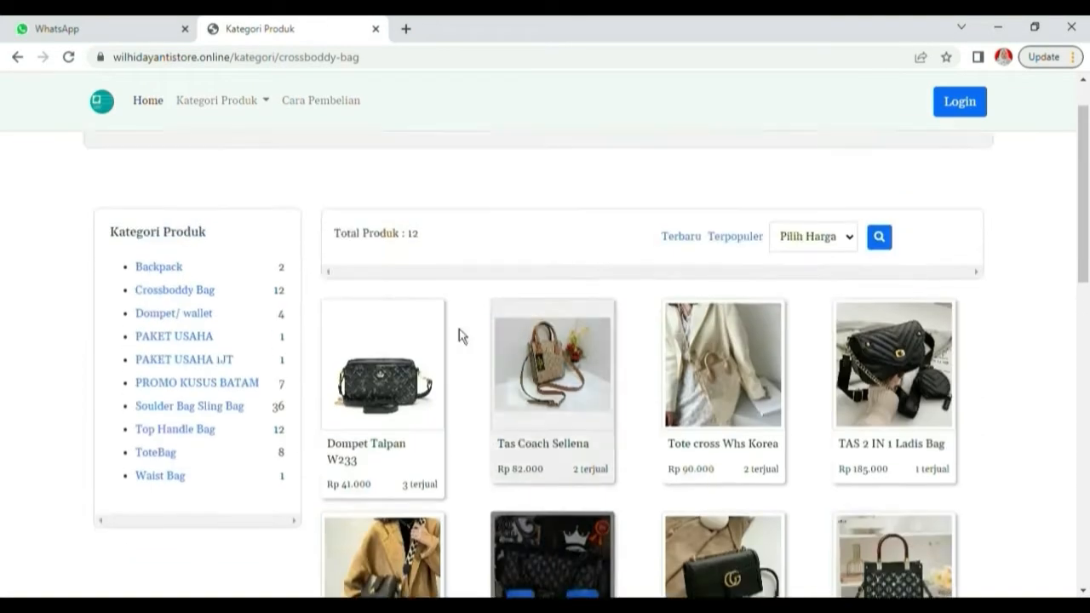
pyautogui.click(196, 375)
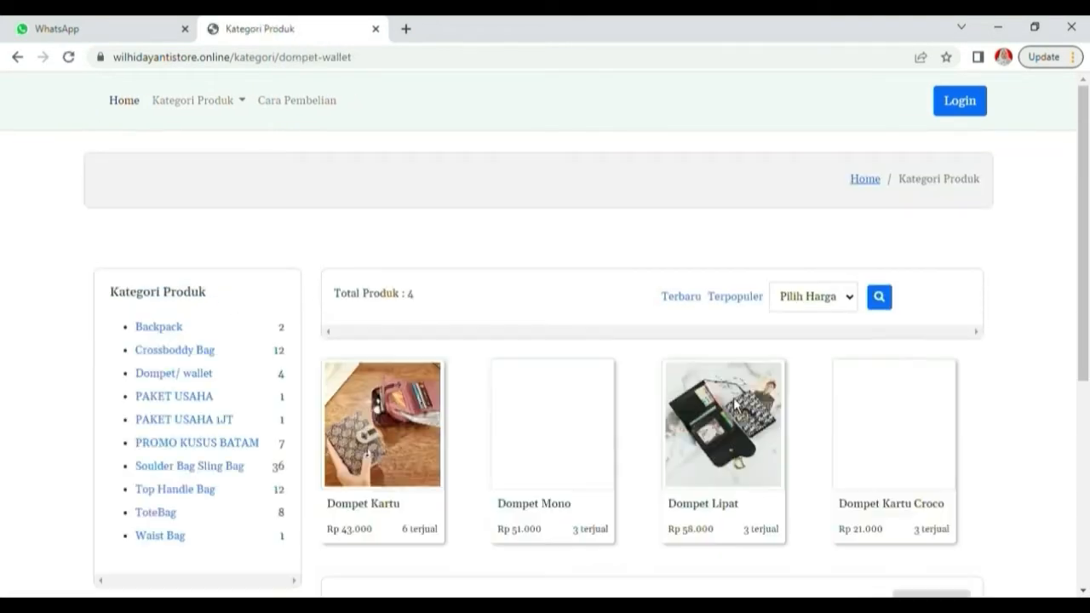
pyautogui.scroll(-3, 757, 519)
pyautogui.click(184, 193)
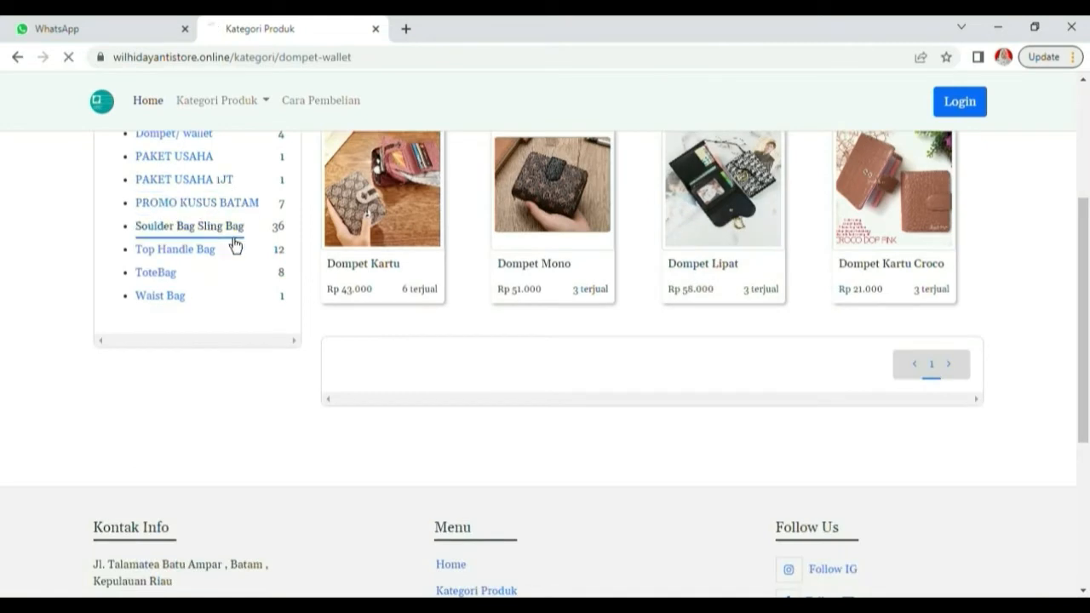
pyautogui.click(227, 451)
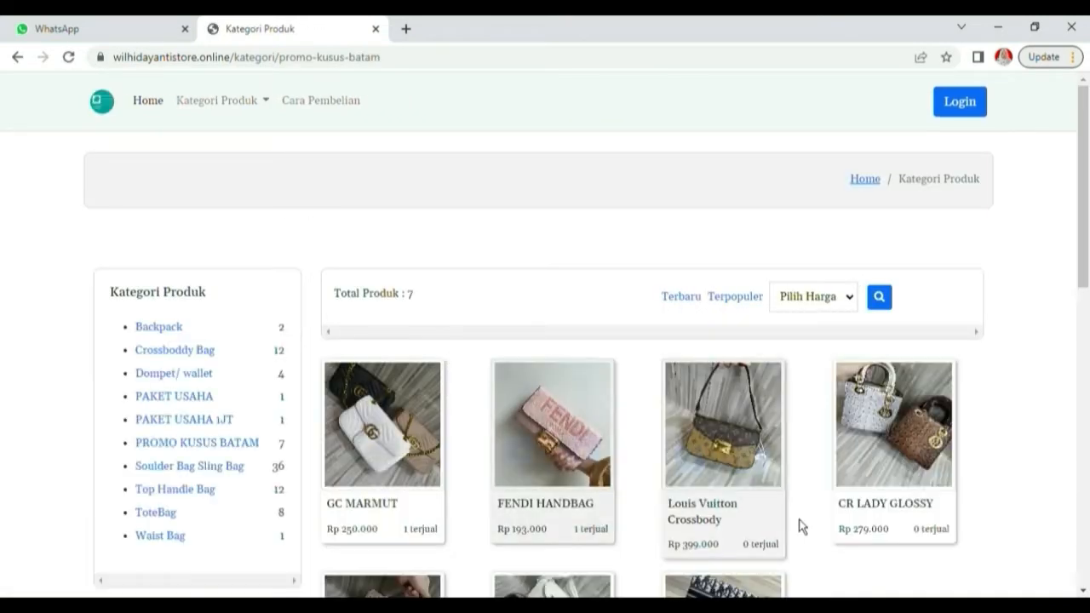
pyautogui.scroll(-2, 467, 443)
pyautogui.scroll(1, 562, 349)
pyautogui.scroll(1, 561, 347)
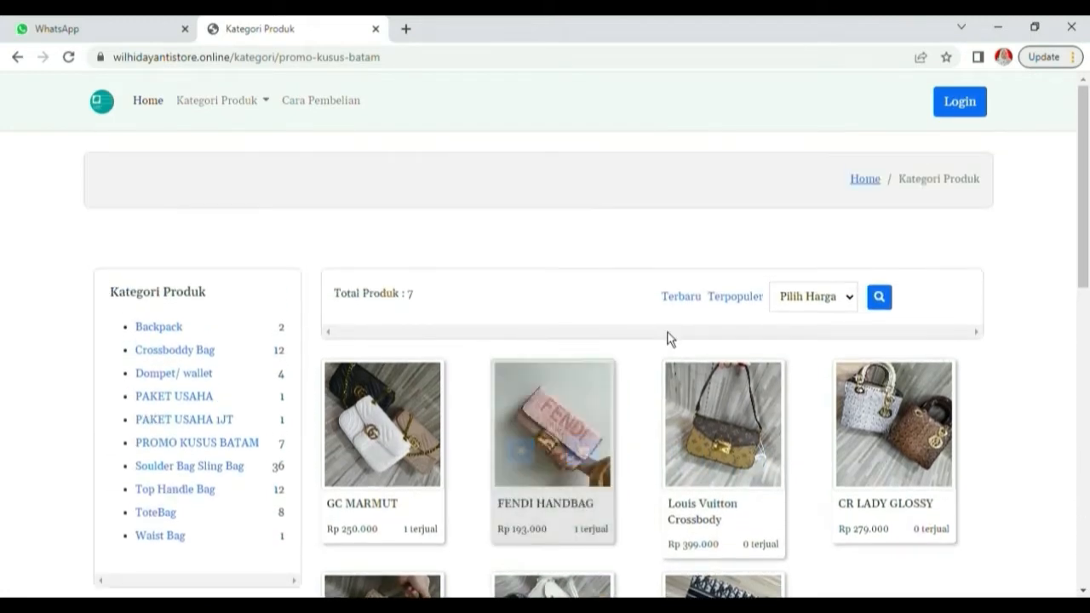
# Sort the products by Terbaru, Terpopuler, then Terendah and Tertinggi price
pyautogui.click(693, 312)
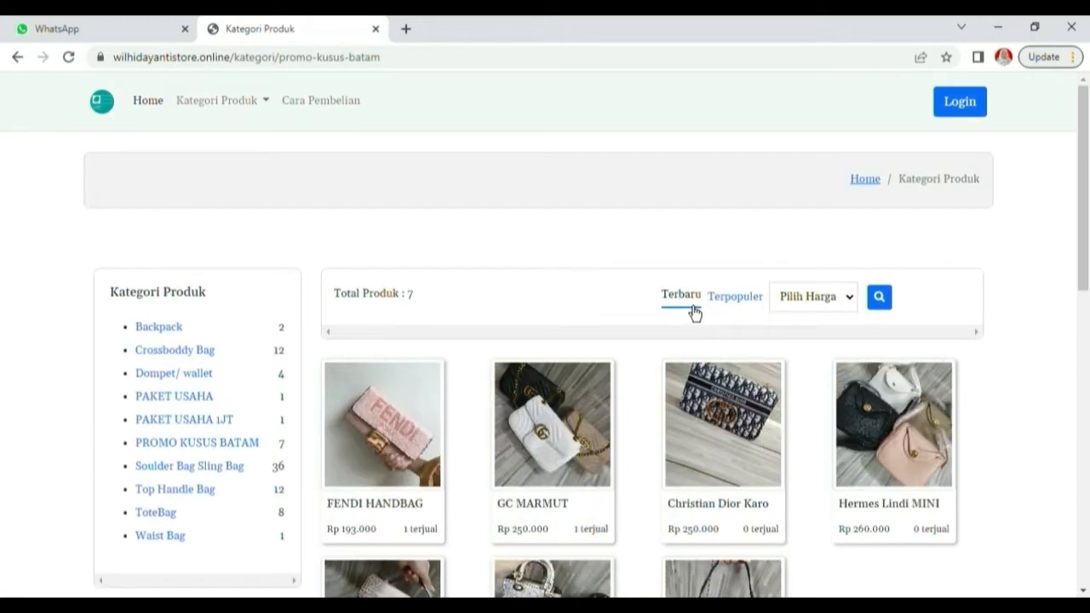
pyautogui.click(732, 314)
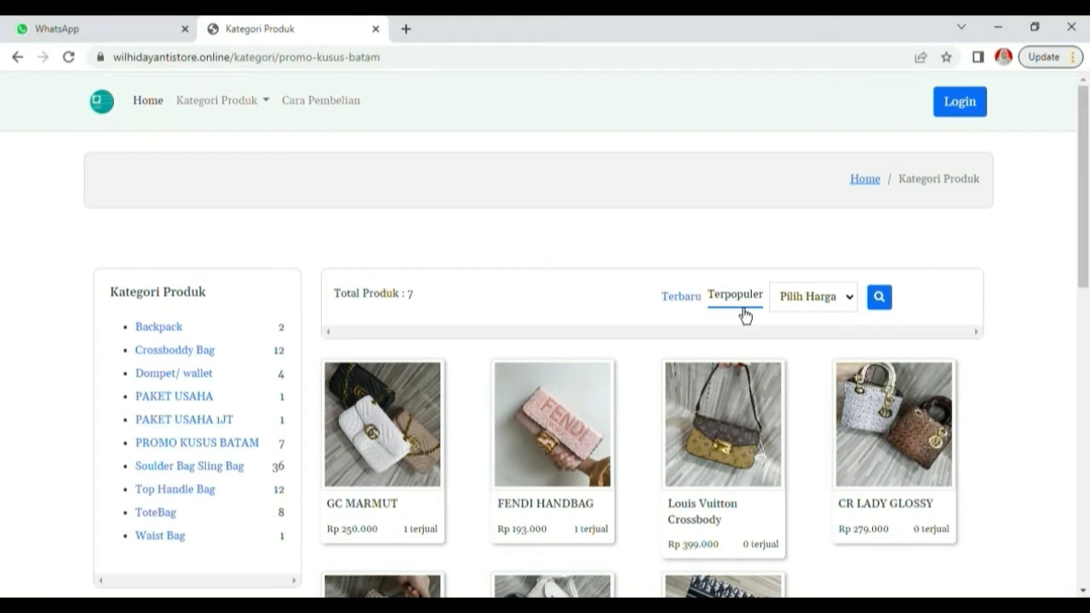
pyautogui.click(839, 340)
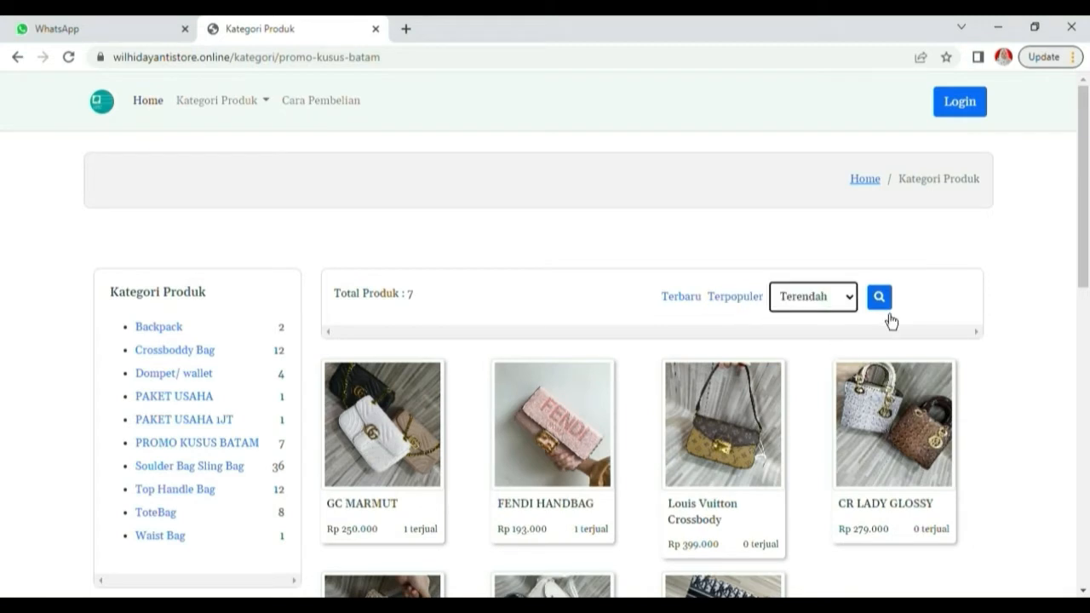
pyautogui.click(881, 312)
pyautogui.click(852, 302)
pyautogui.click(836, 349)
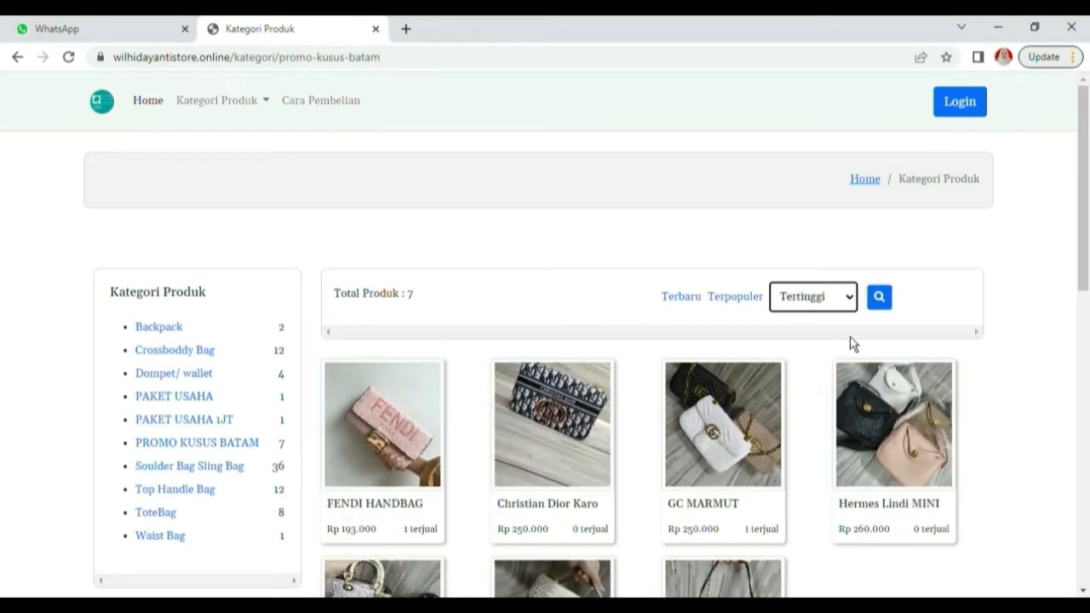
pyautogui.click(882, 307)
pyautogui.scroll(-2, 723, 511)
pyautogui.scroll(2, 664, 539)
# Open the Louis Vuitton Crossbody product details and browse through its photos
pyautogui.click(350, 460)
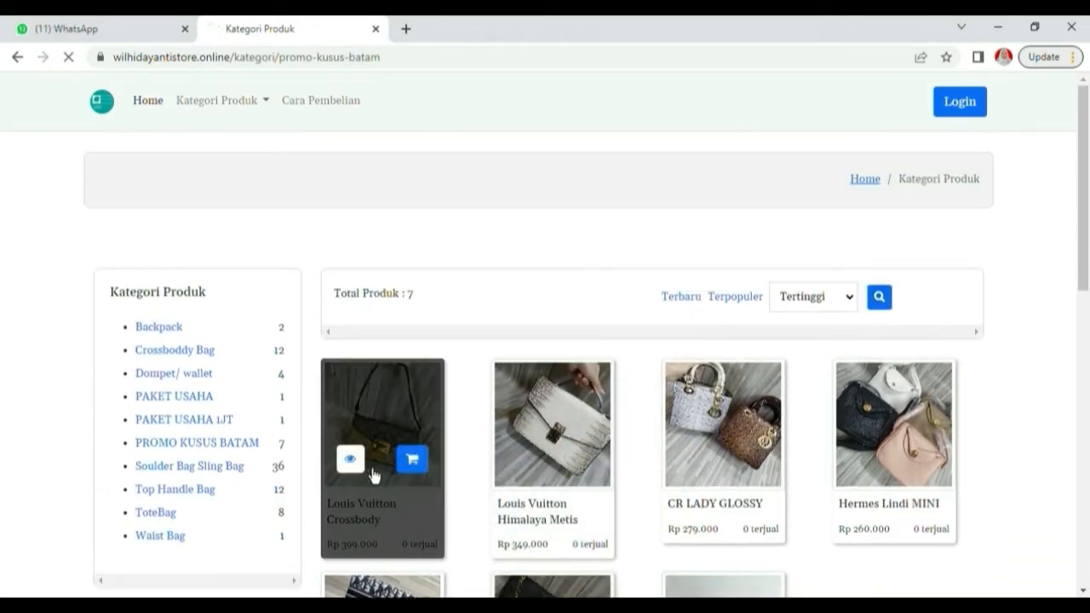
pyautogui.scroll(-3, 443, 462)
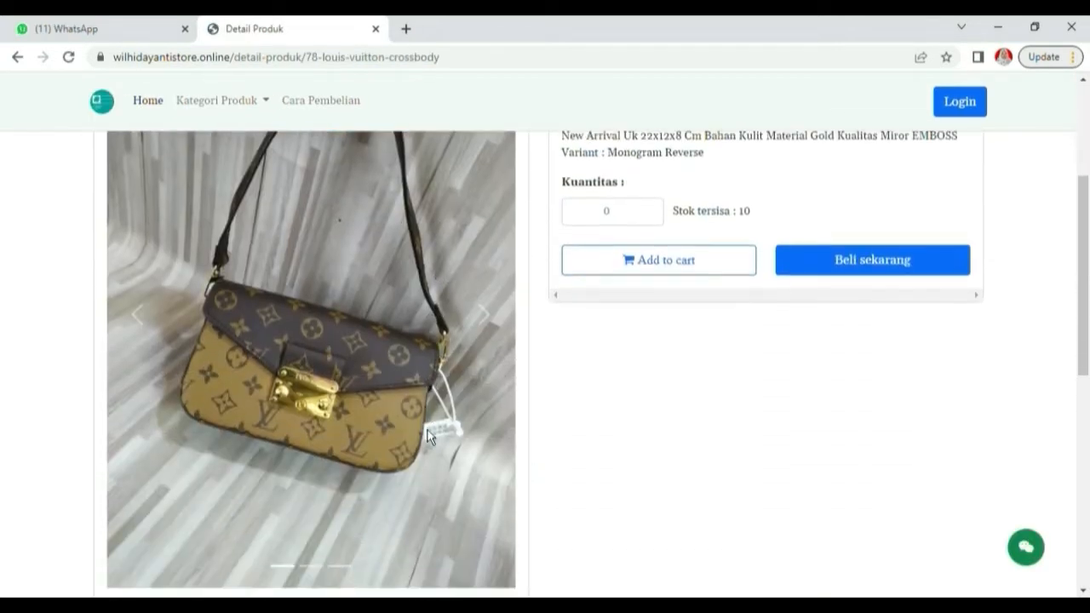
pyautogui.click(482, 340)
pyautogui.click(484, 340)
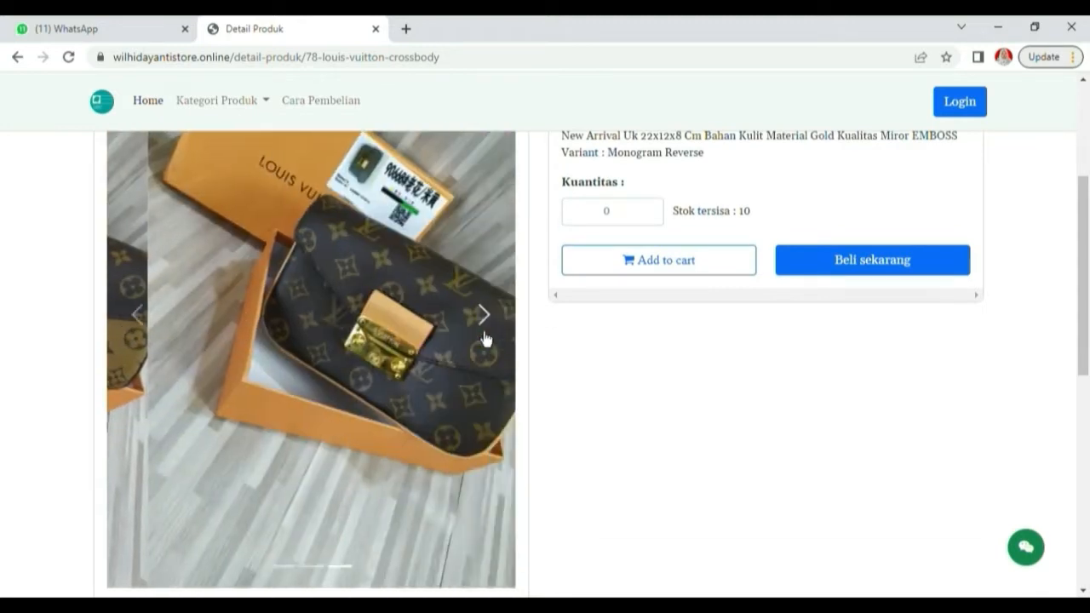
pyautogui.click(616, 213)
pyautogui.scroll(3, 626, 230)
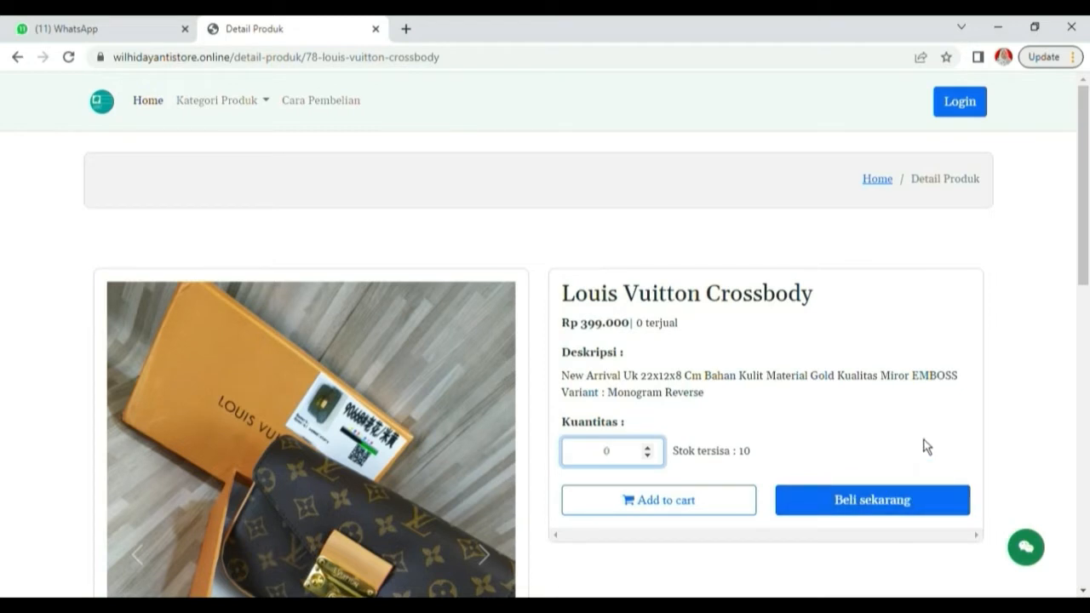
pyautogui.click(313, 104)
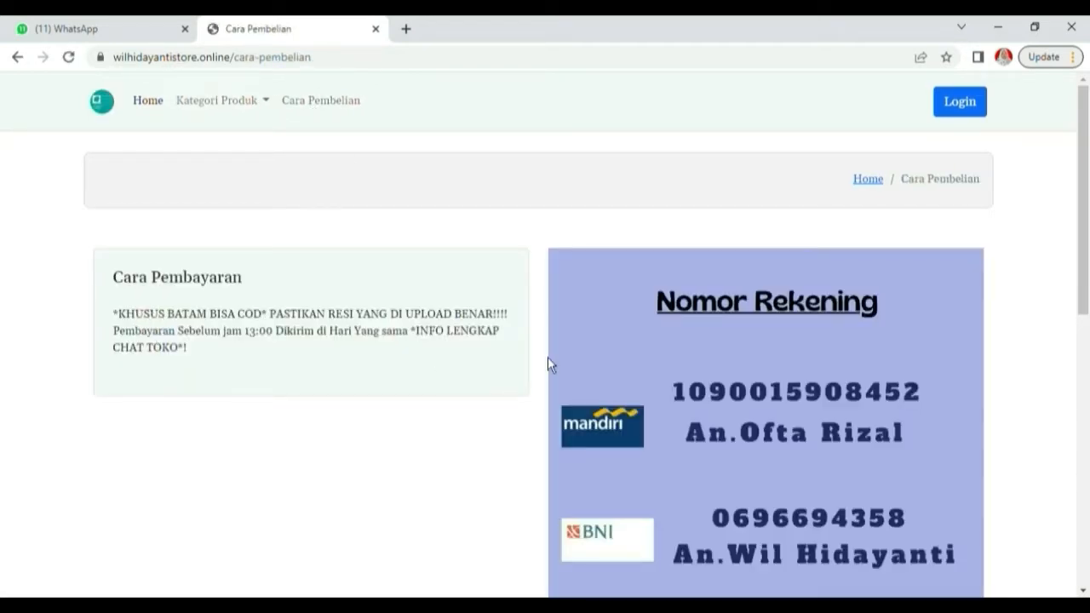
# Read through the Cara Pembelian payment instructions, then go to the store's Login page
pyautogui.scroll(-7, 848, 496)
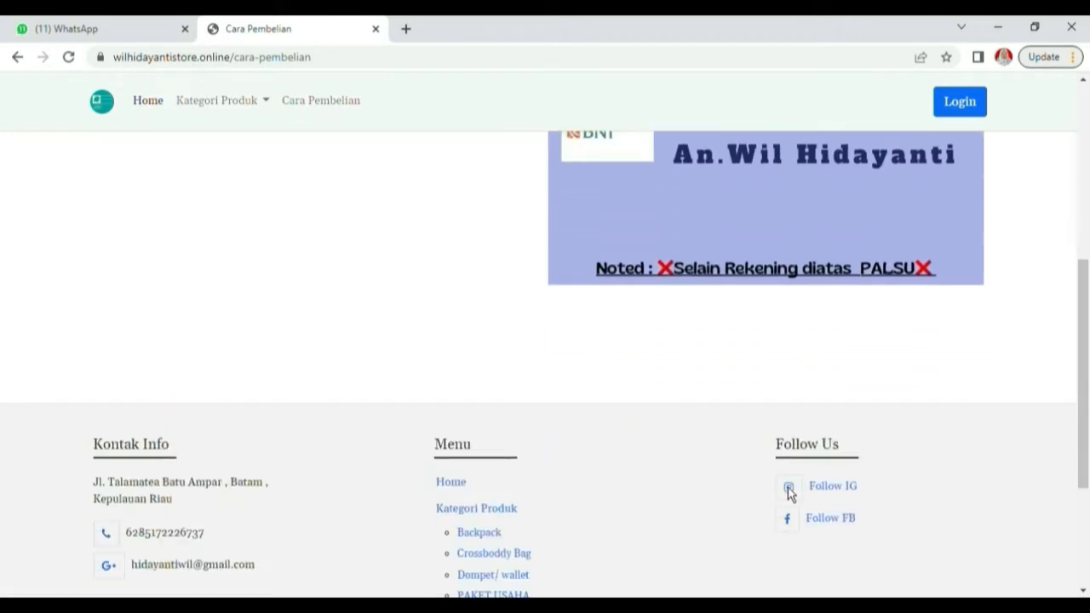
pyautogui.scroll(7, 788, 496)
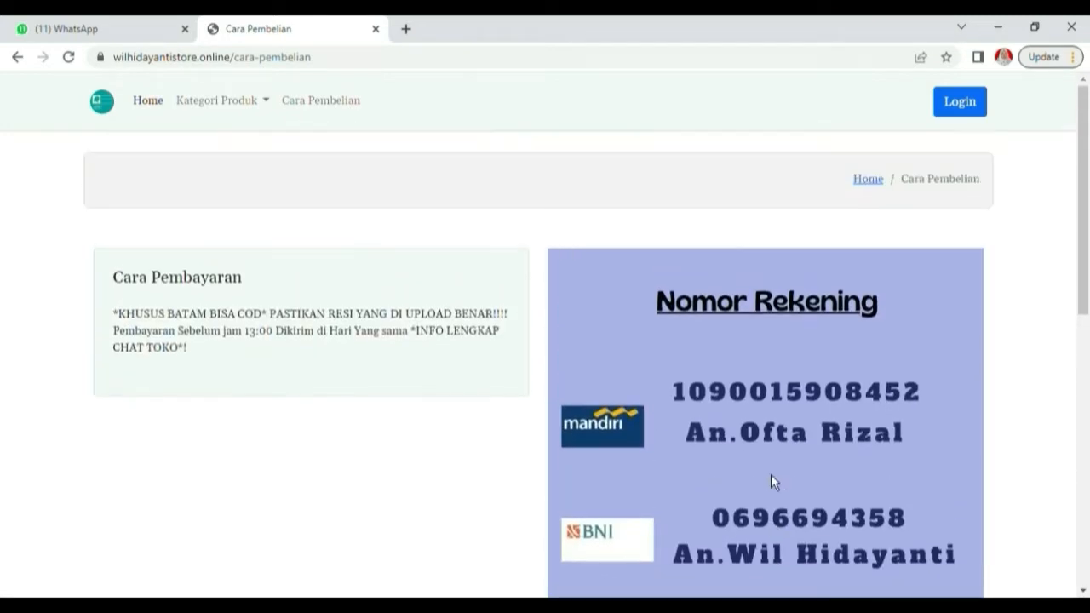
pyautogui.click(953, 123)
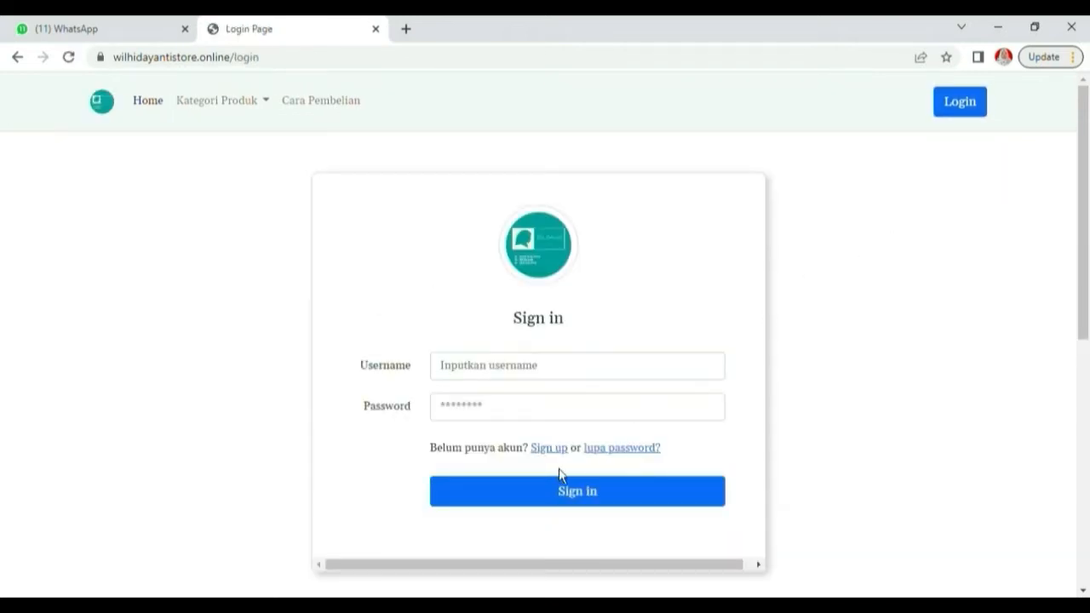
# Switch from the login form to the Sign Up form and begin entering the name
pyautogui.click(483, 374)
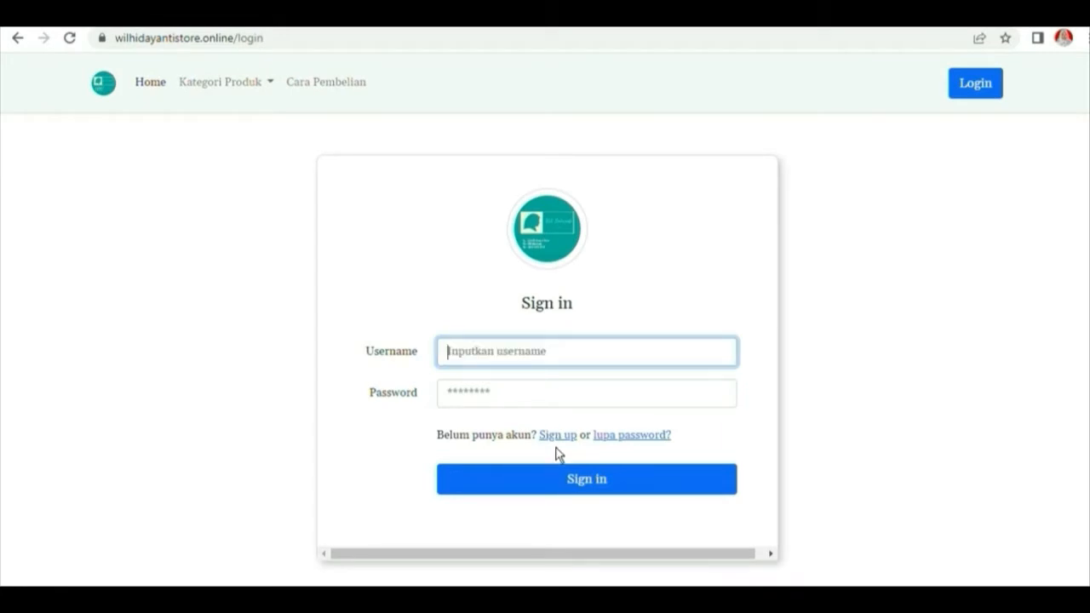
pyautogui.click(633, 418)
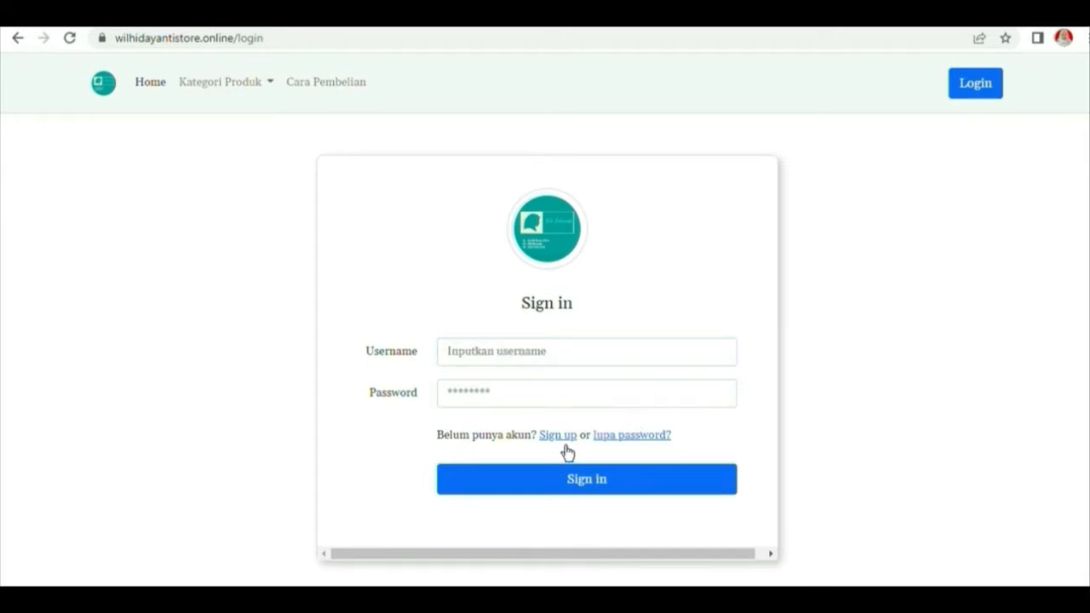
pyautogui.click(565, 445)
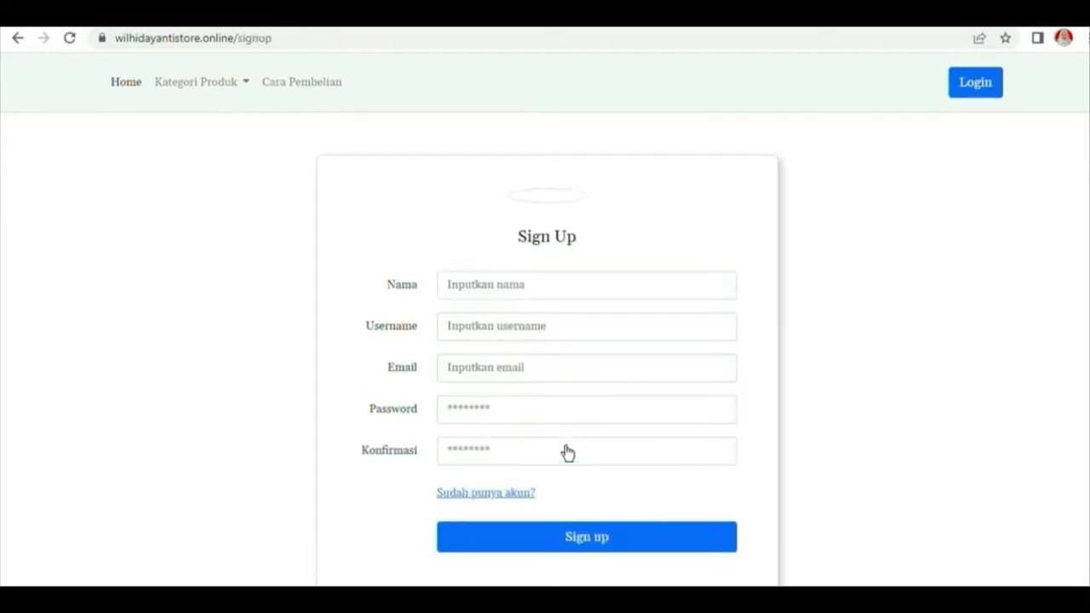
pyautogui.click(523, 366)
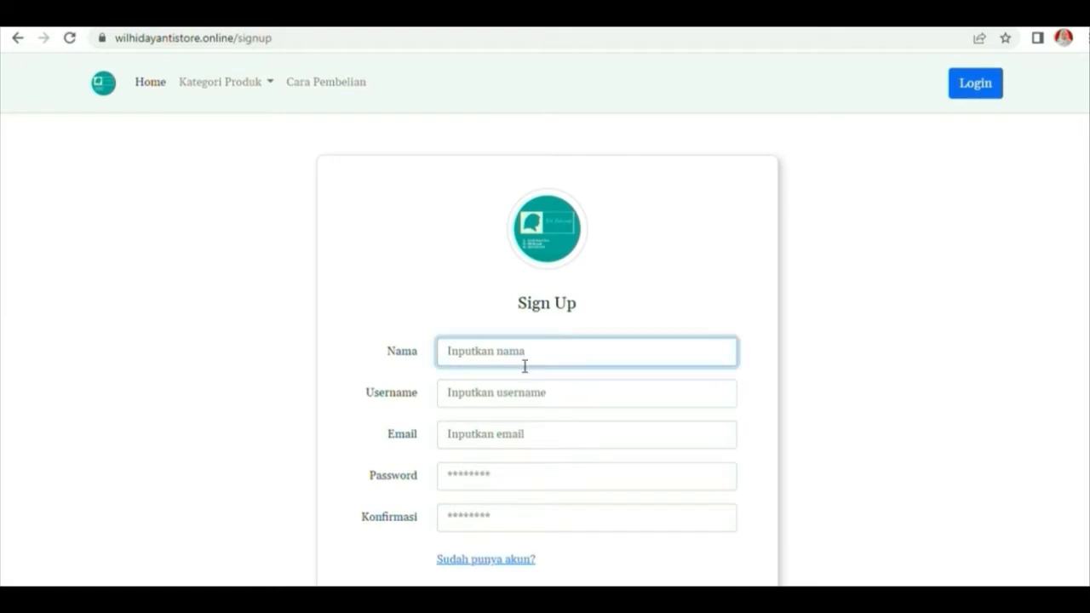
pyautogui.write('Wilda')
# Fill in the username, e-mail, password and confirmation, then submit the Sign Up form
pyautogui.click(482, 397)
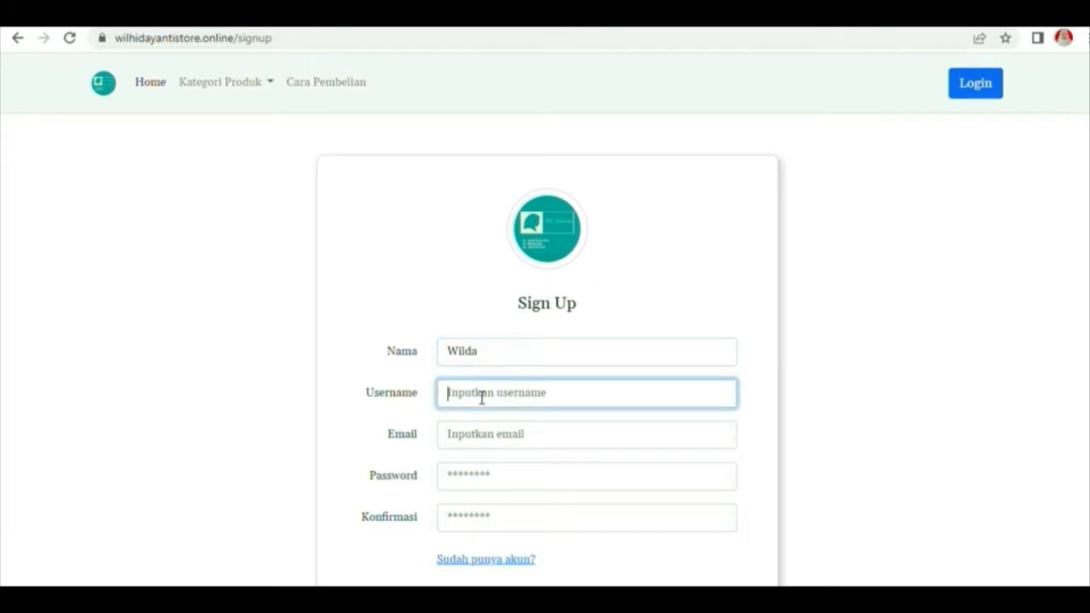
pyautogui.write('Wilda')
pyautogui.click(476, 439)
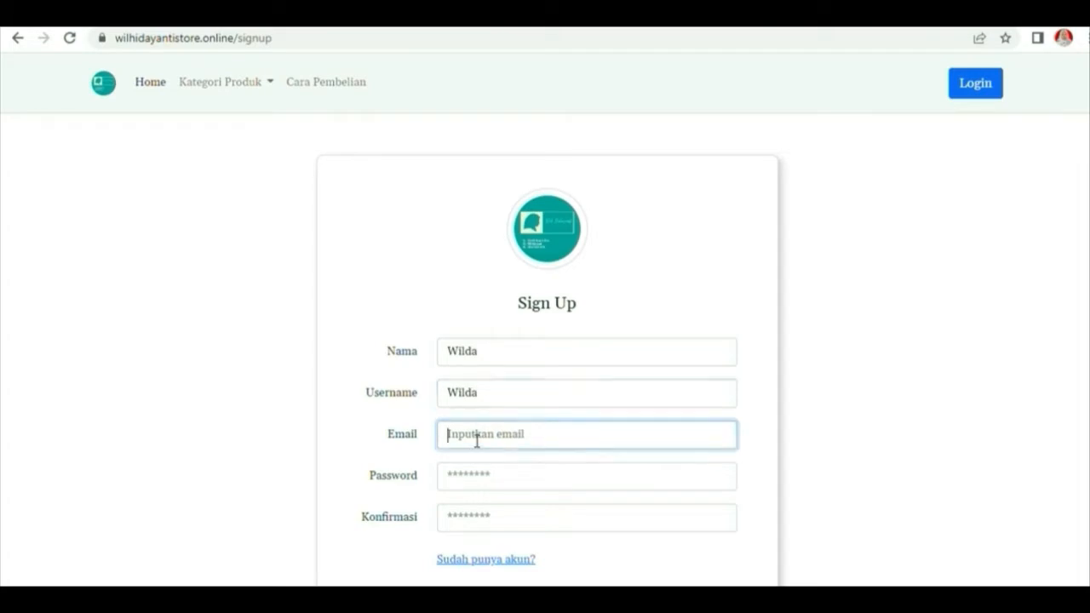
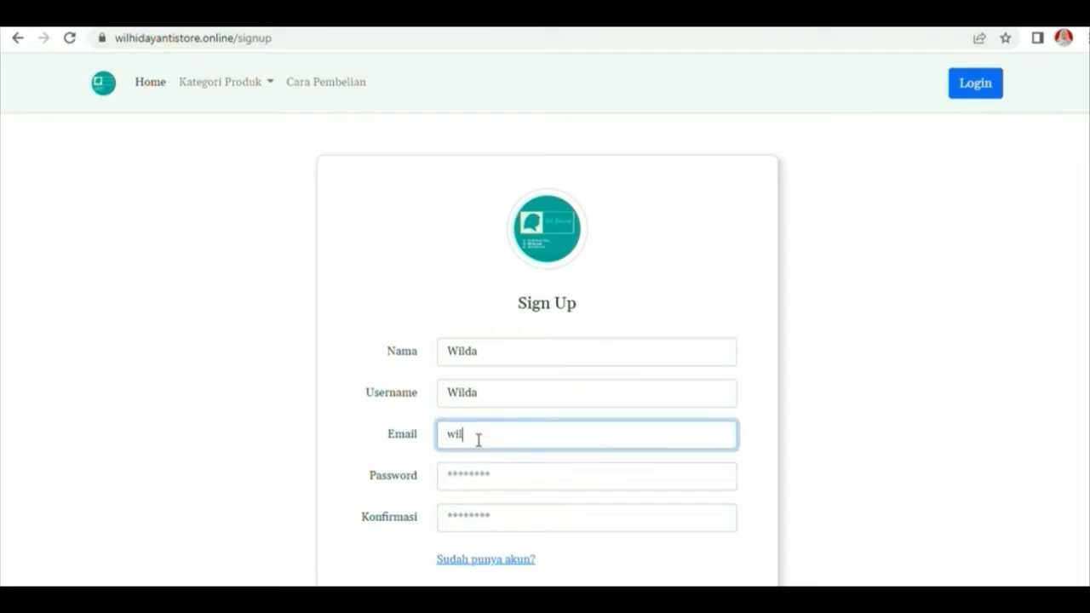
pyautogui.click(509, 486)
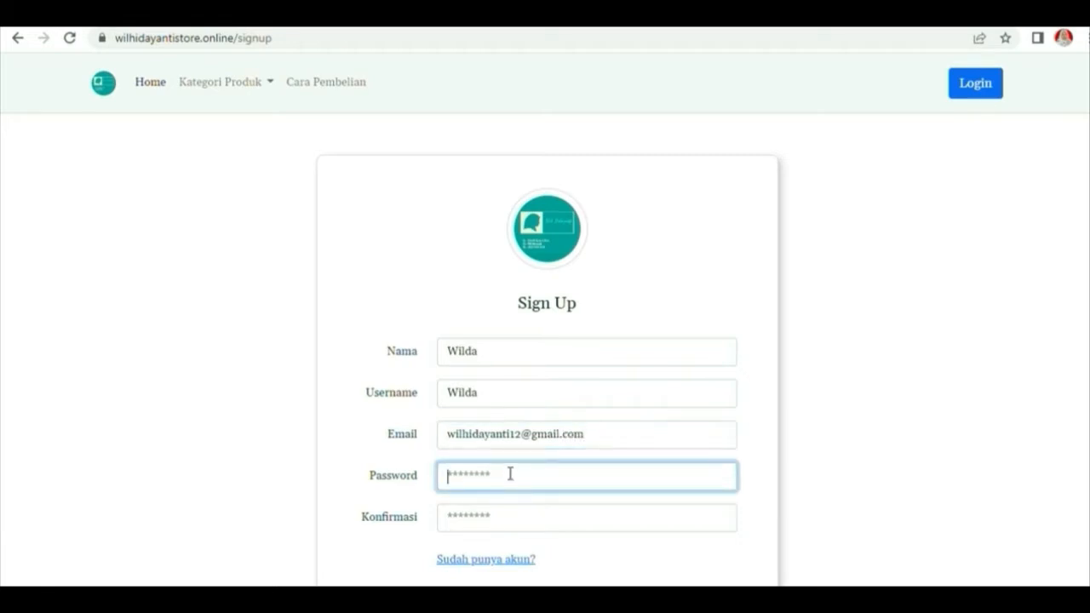
pyautogui.write('w')
pyautogui.write('•••••••••')
pyautogui.click(507, 517)
pyautogui.write('••••••••••')
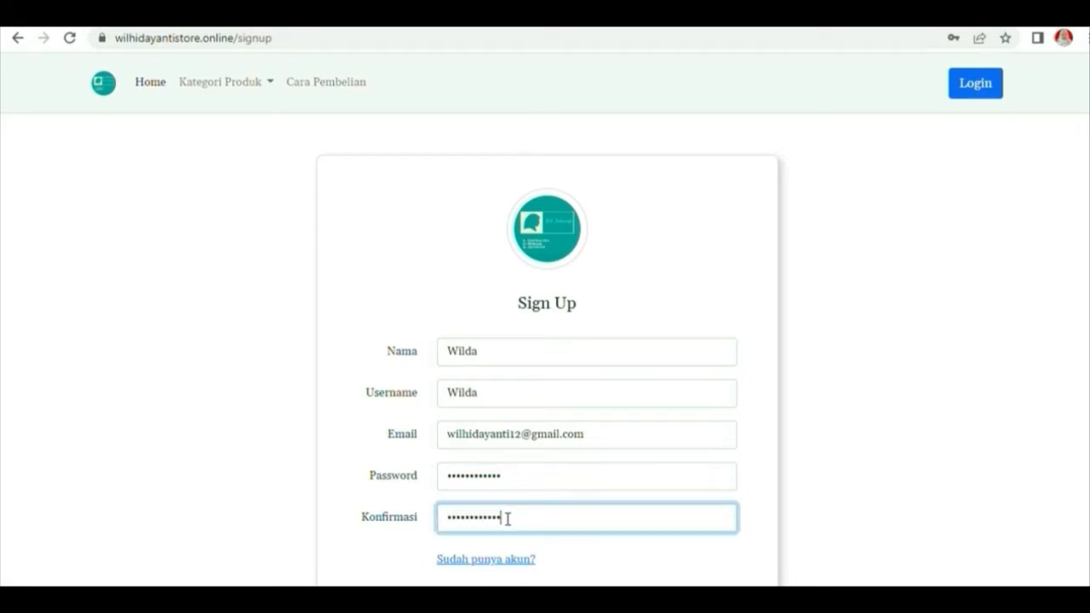
pyautogui.scroll(-1, 565, 525)
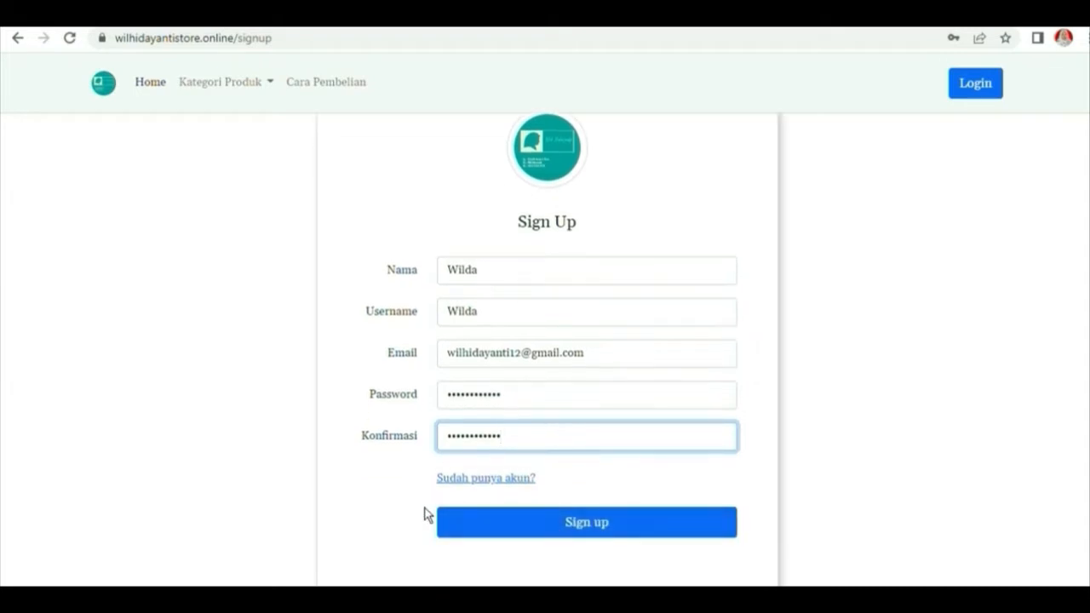
pyautogui.click(601, 524)
# Trim the password confirmation, resubmit, and close the failed sign-up error
pyautogui.press('BackSpace')
pyautogui.click(554, 532)
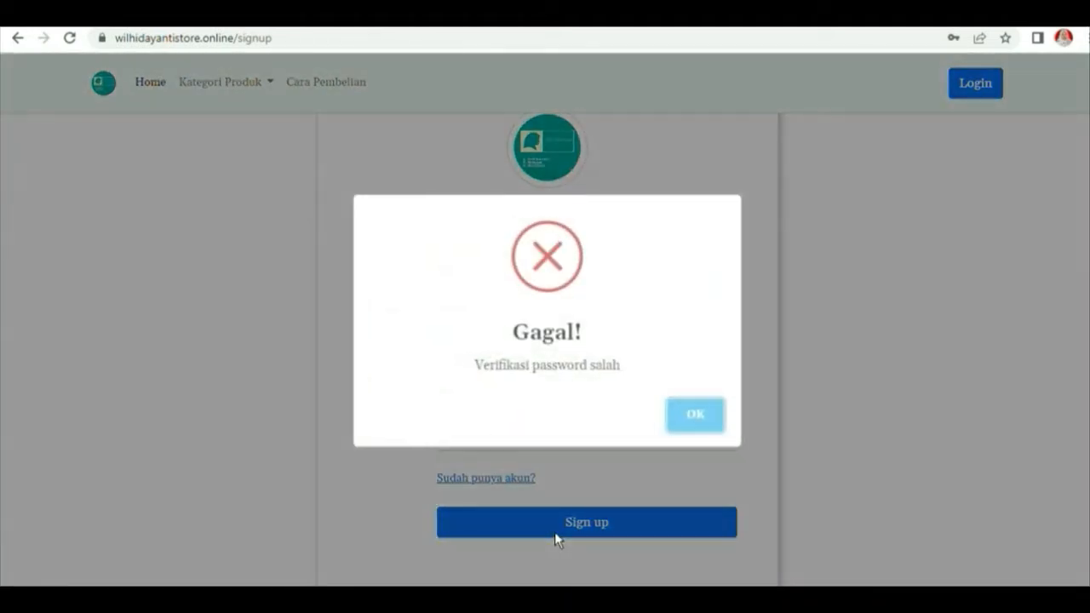
pyautogui.click(717, 433)
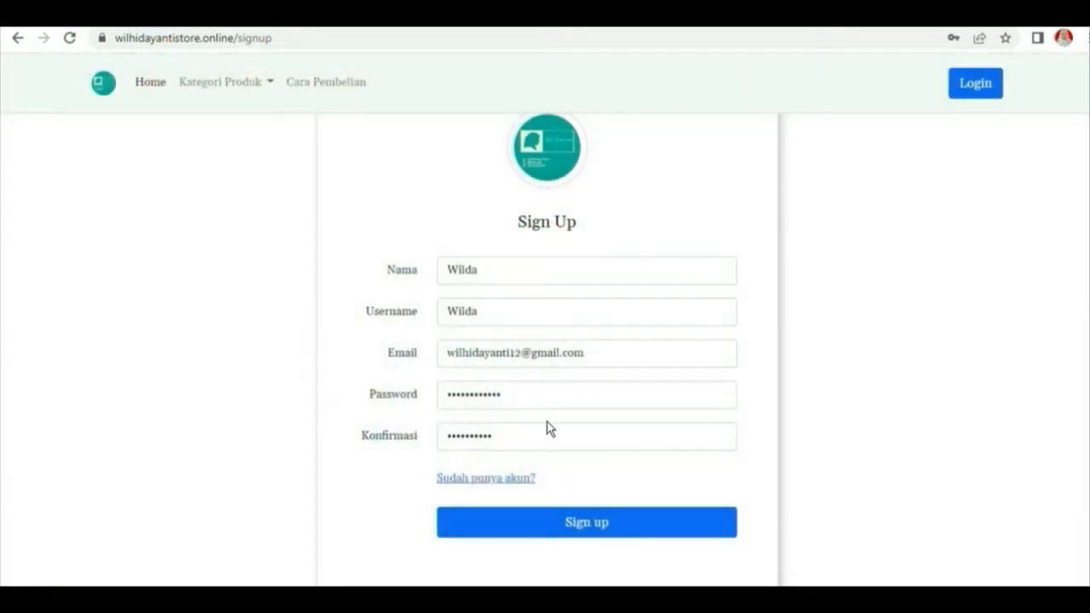
# Retype matching password and confirmation, sign up, and close the Success notice
pyautogui.moveTo(539, 411); pyautogui.dragTo(429, 412)
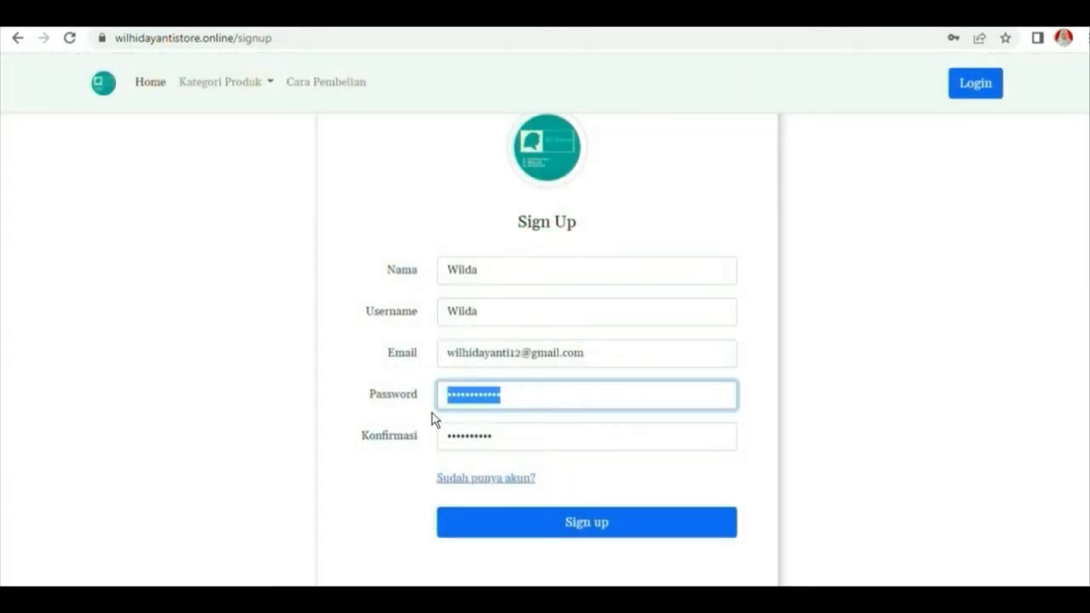
pyautogui.write('•••••••••••')
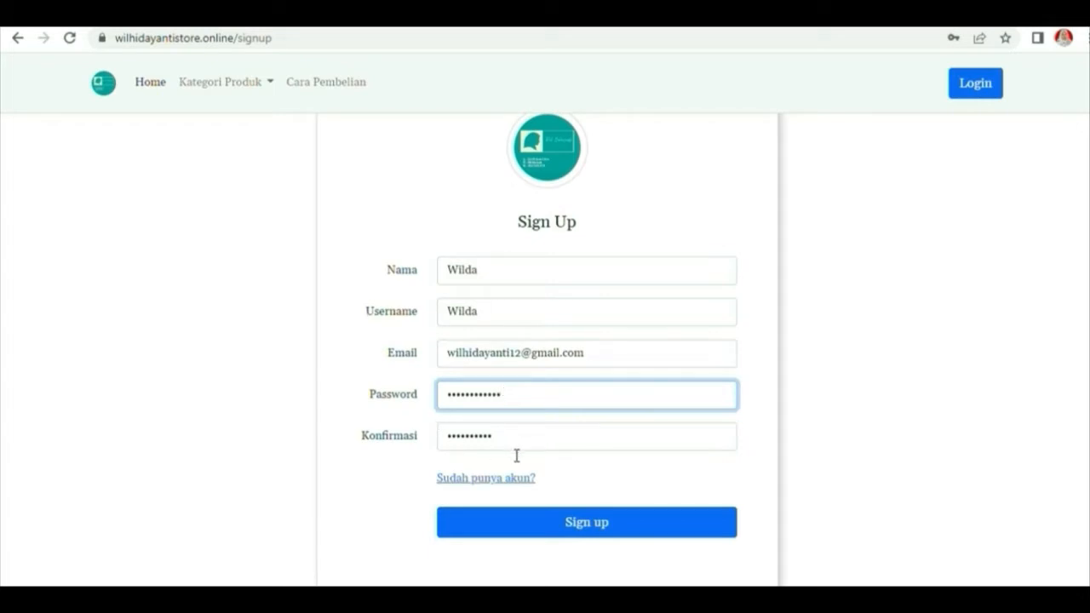
pyautogui.moveTo(516, 446); pyautogui.dragTo(431, 450)
pyautogui.write('•••••••••••')
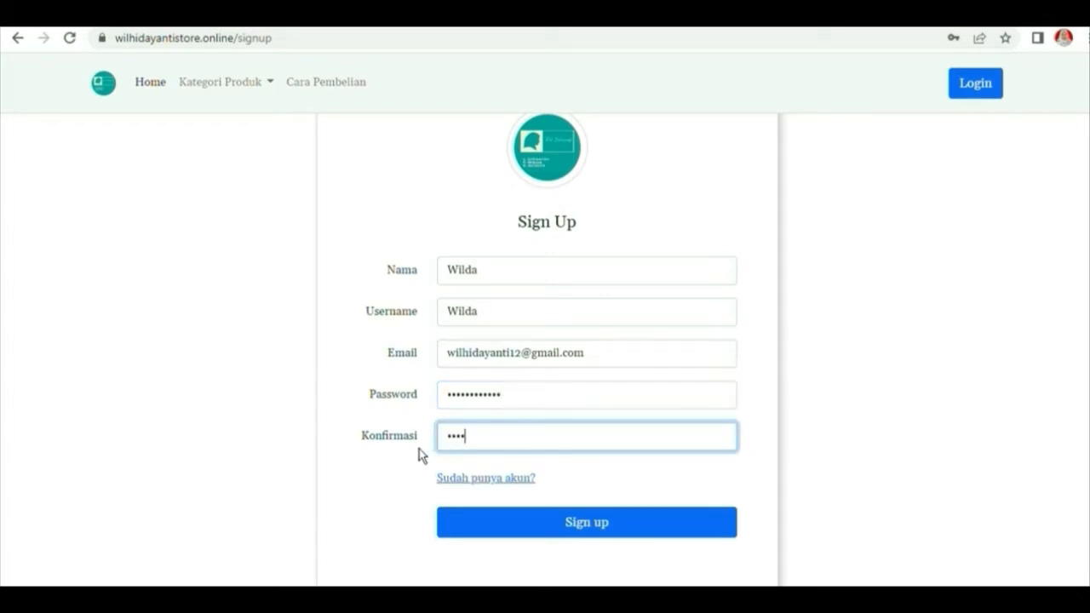
pyautogui.write('•')
pyautogui.click(529, 531)
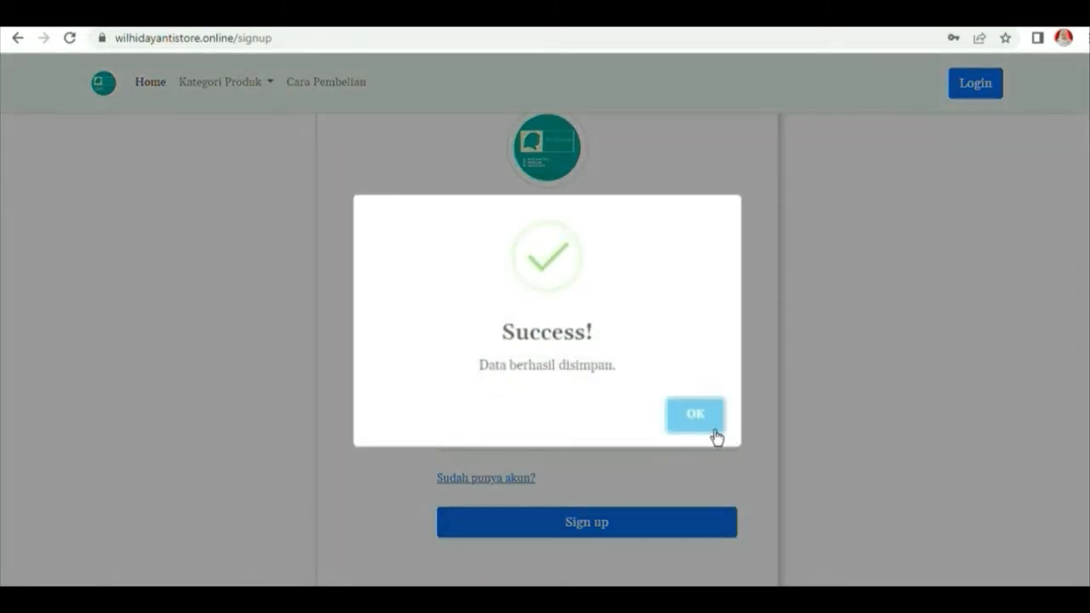
pyautogui.click(712, 426)
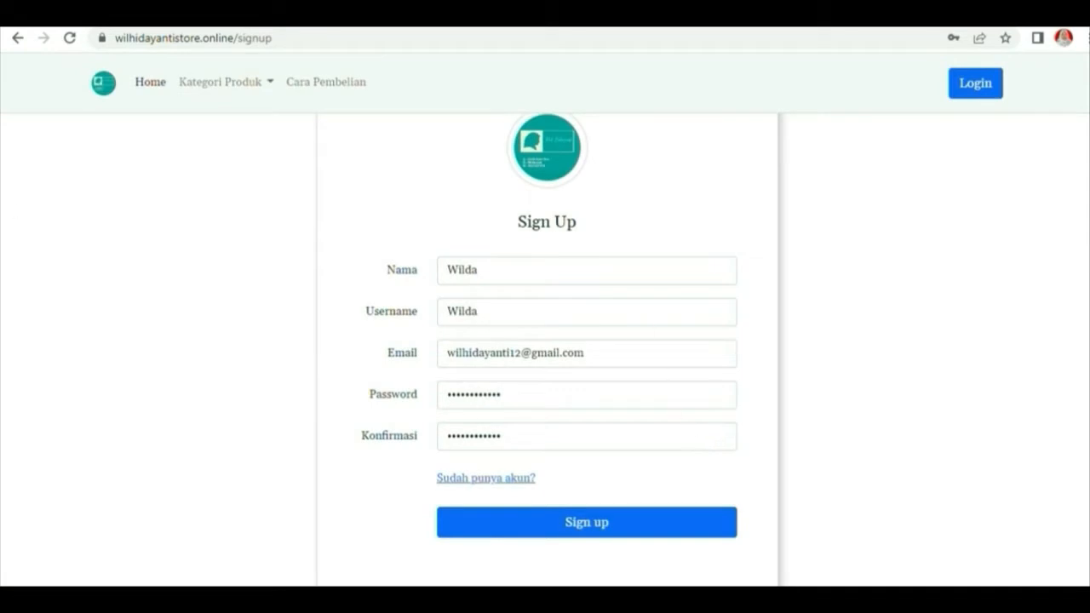
# Sign in with the new account's username and password and scroll the home page
pyautogui.click(510, 479)
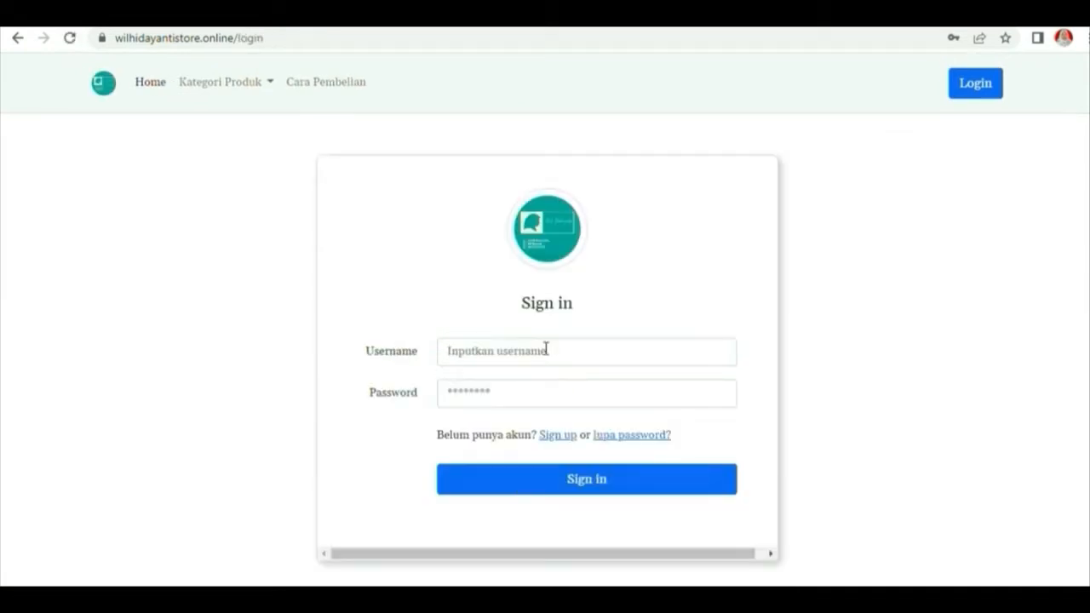
pyautogui.click(507, 356)
pyautogui.click(505, 404)
pyautogui.write('••')
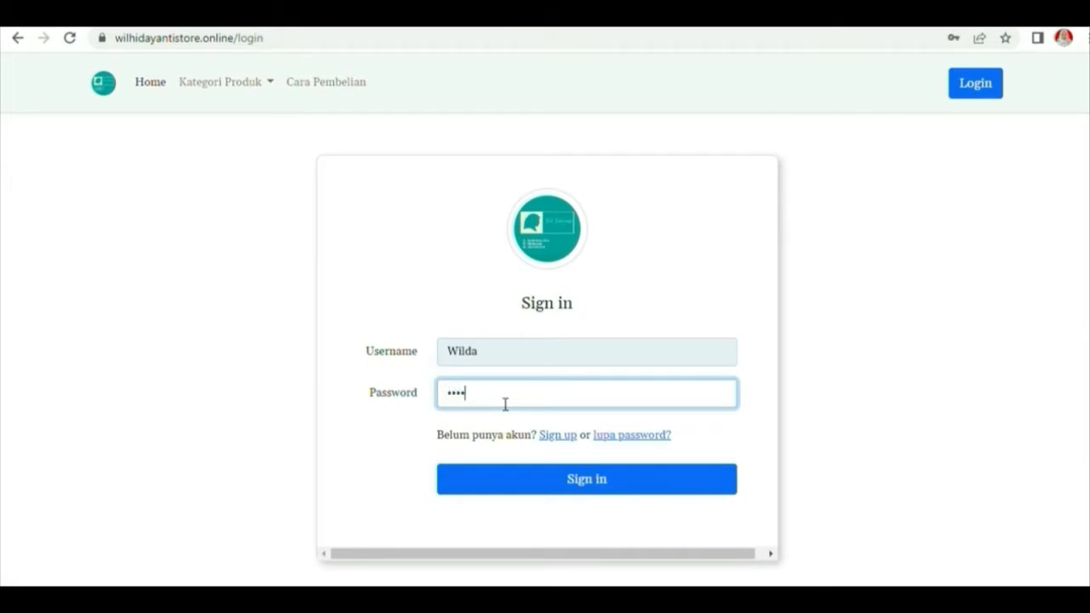
pyautogui.write('••••••••')
pyautogui.click(614, 482)
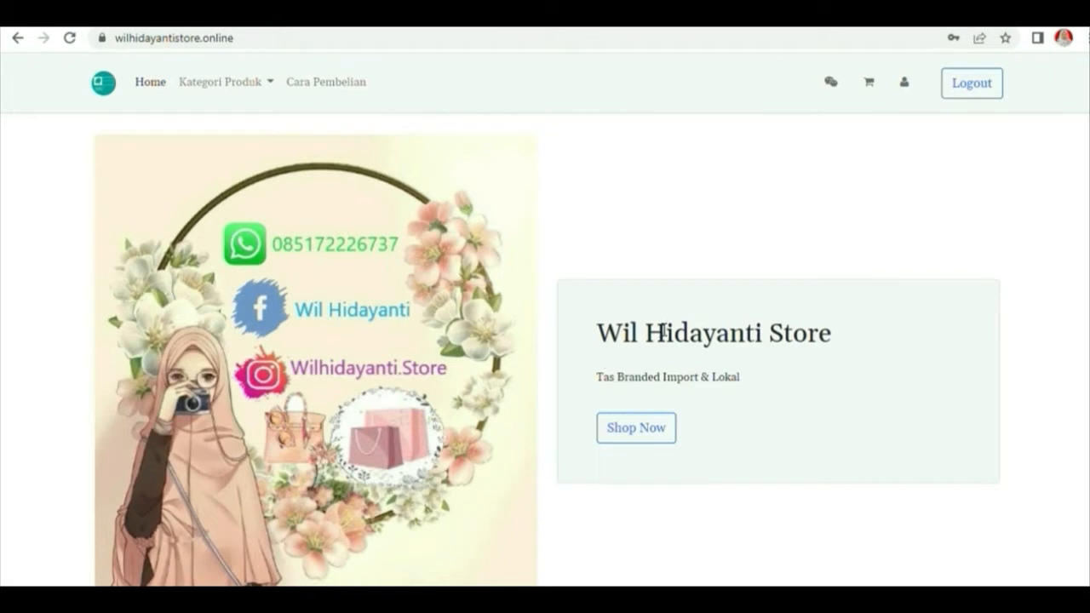
pyautogui.scroll(-1, 660, 334)
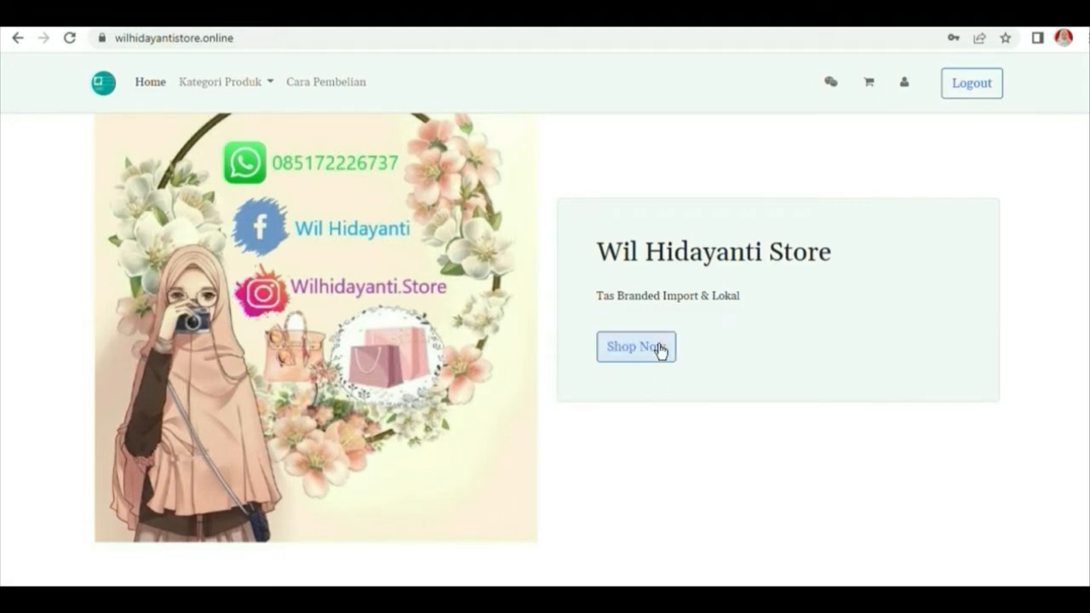
pyautogui.scroll(1, 660, 345)
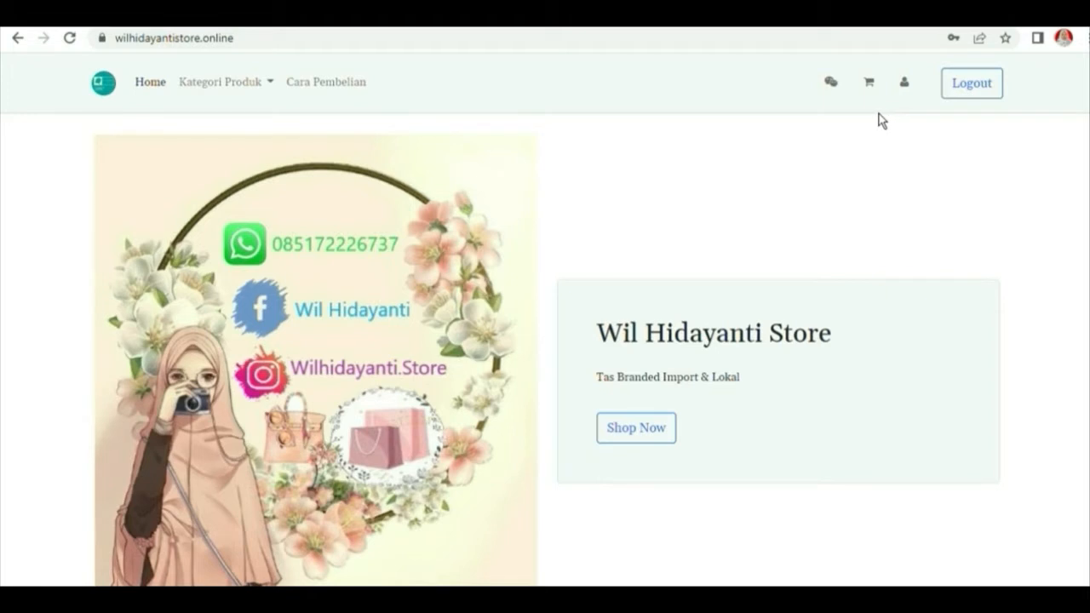
pyautogui.click(992, 81)
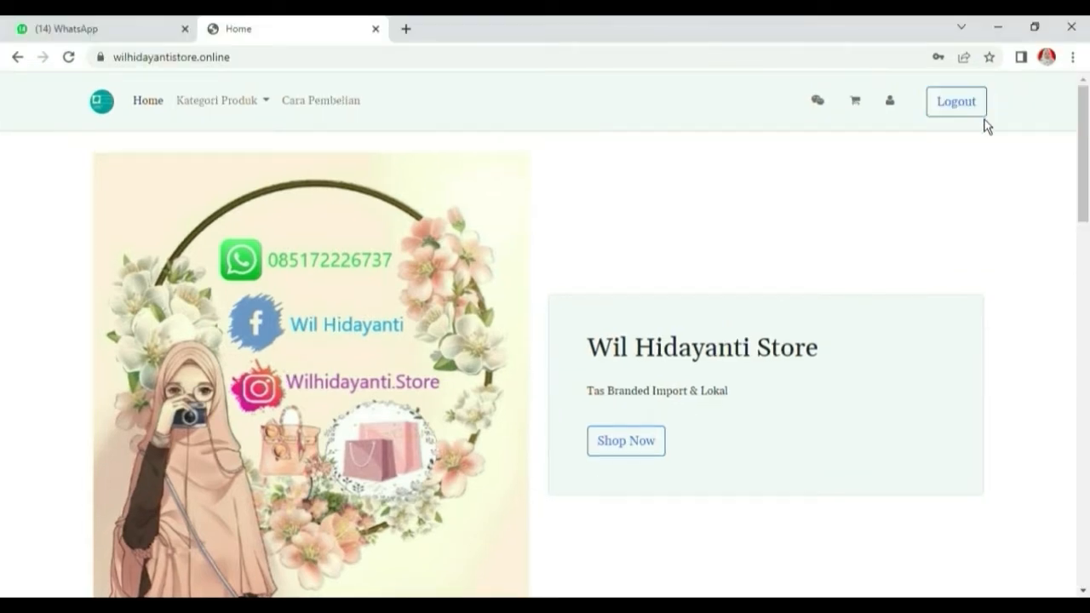
# Log out of the account and return to the Sign in page's Username field
pyautogui.click(984, 117)
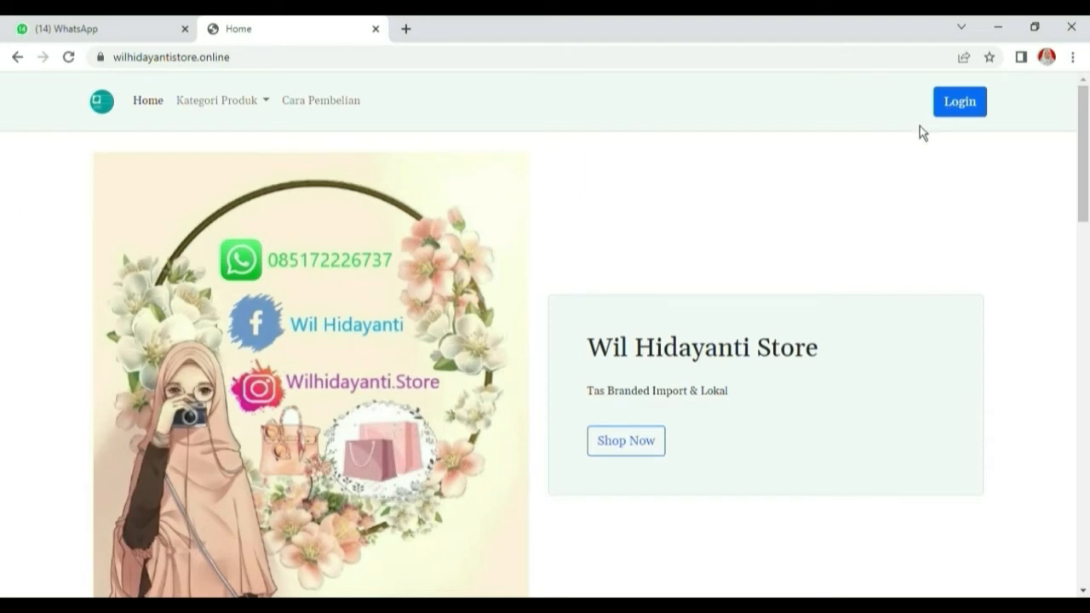
pyautogui.scroll(-1, 852, 170)
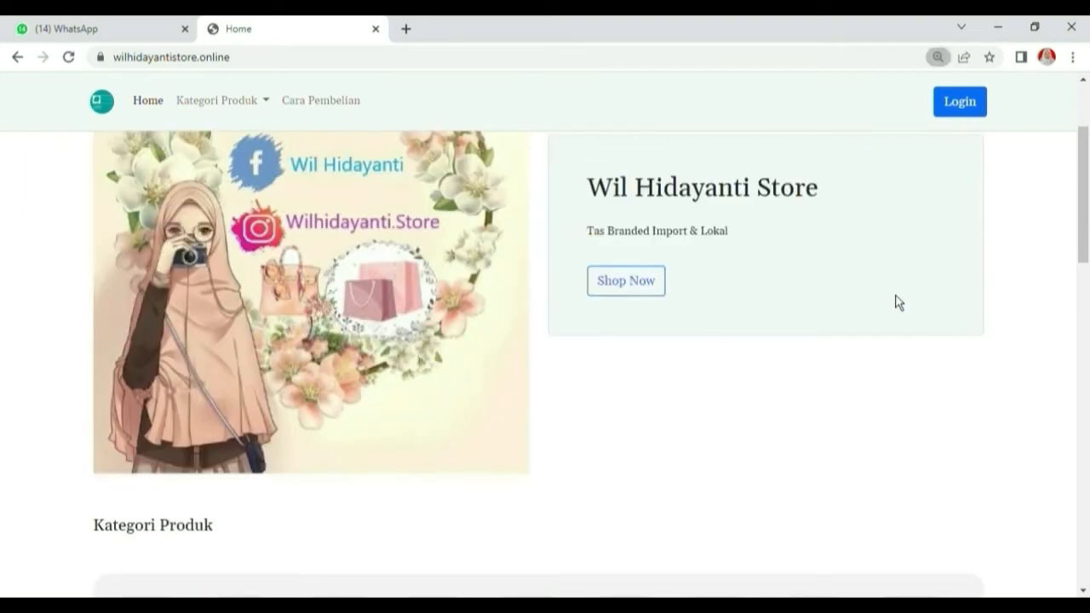
pyautogui.scroll(2, 894, 301)
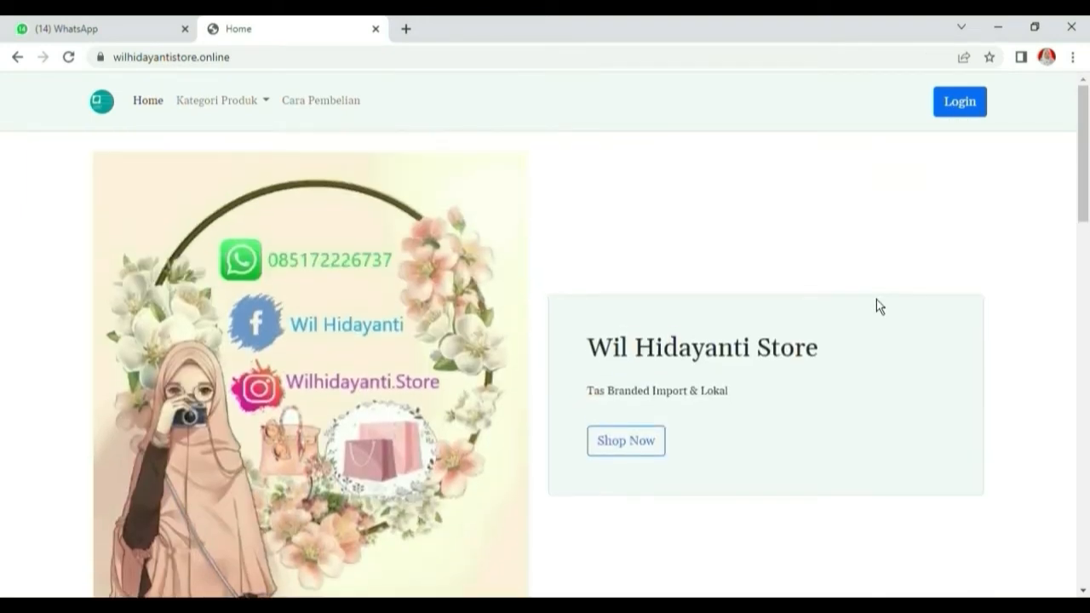
pyautogui.click(957, 128)
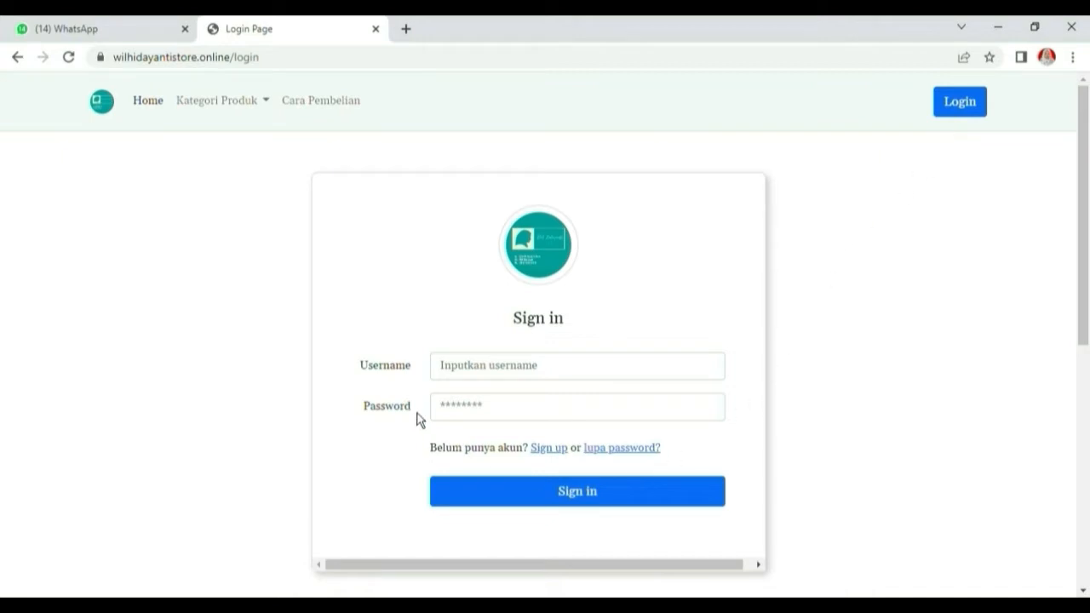
pyautogui.click(514, 378)
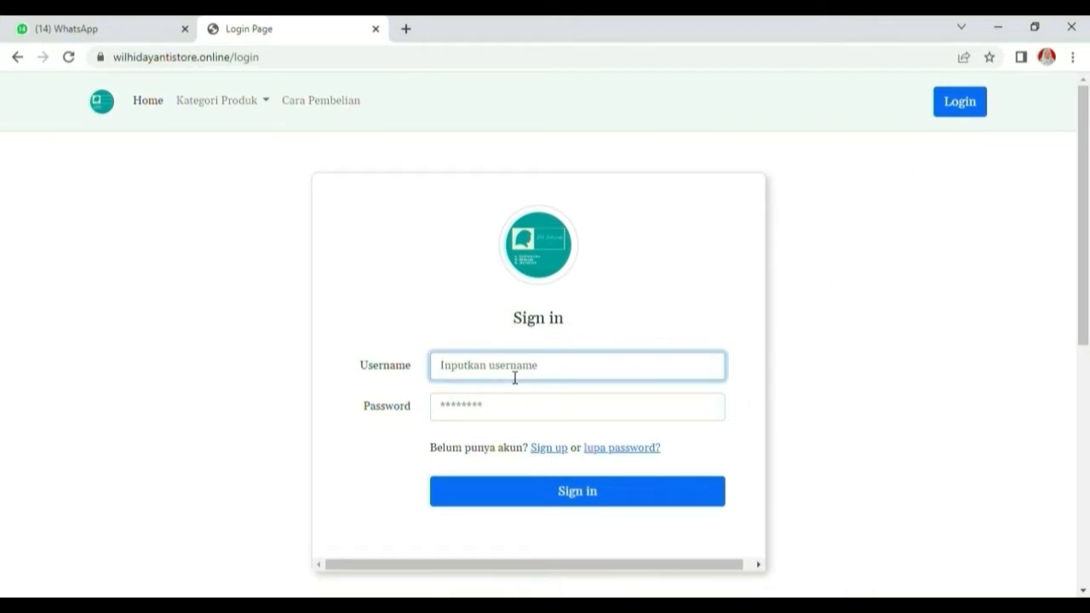
# Attempt signing in with the account username and a password, then dismiss the Gagal message
pyautogui.write('Wilda')
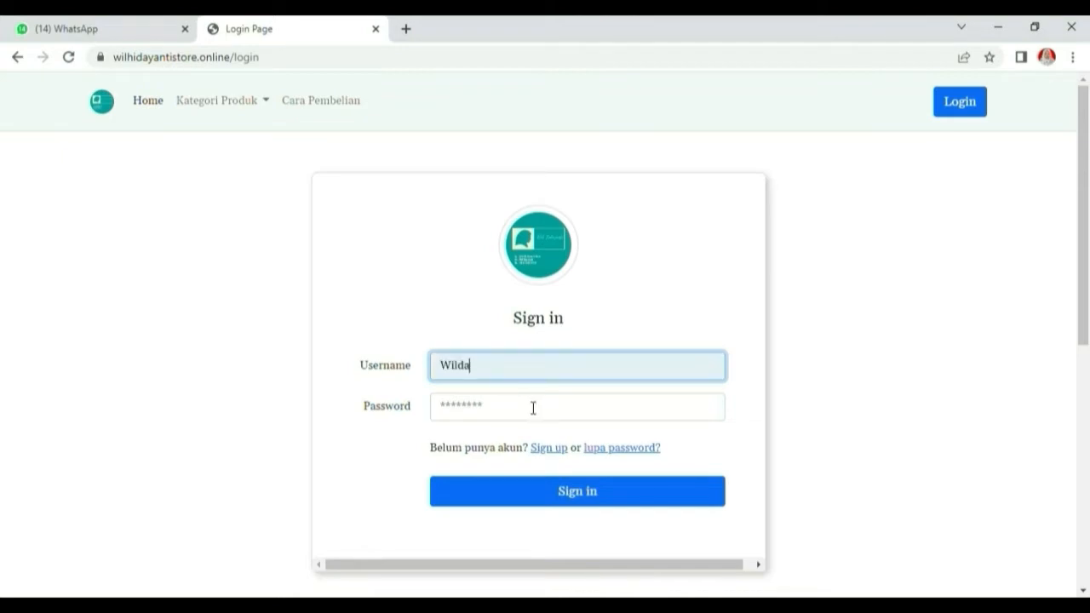
pyautogui.click(528, 409)
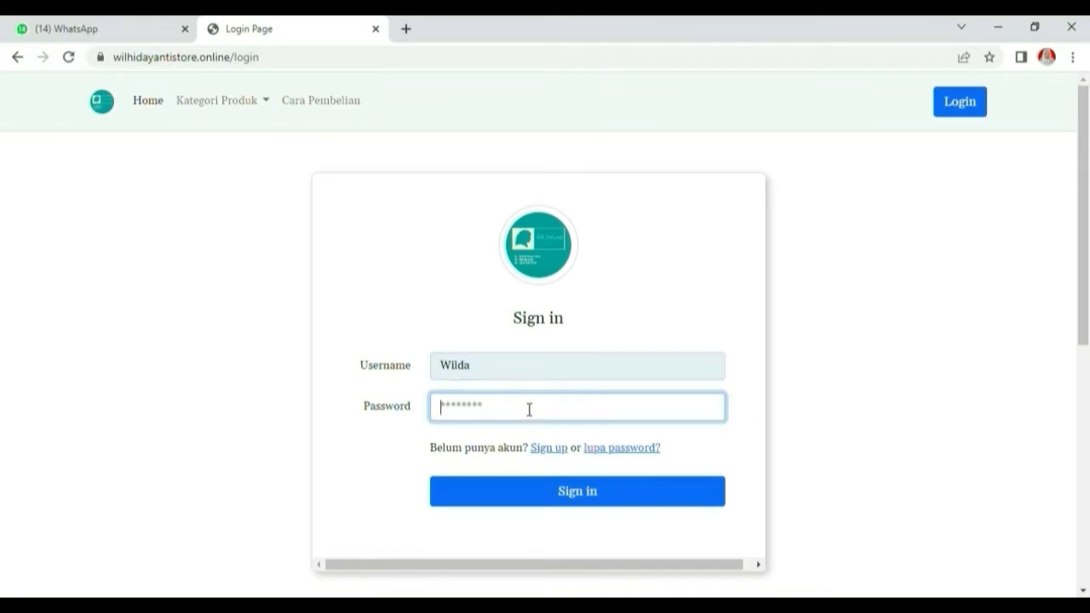
pyautogui.write('••••••••')
pyautogui.click(612, 501)
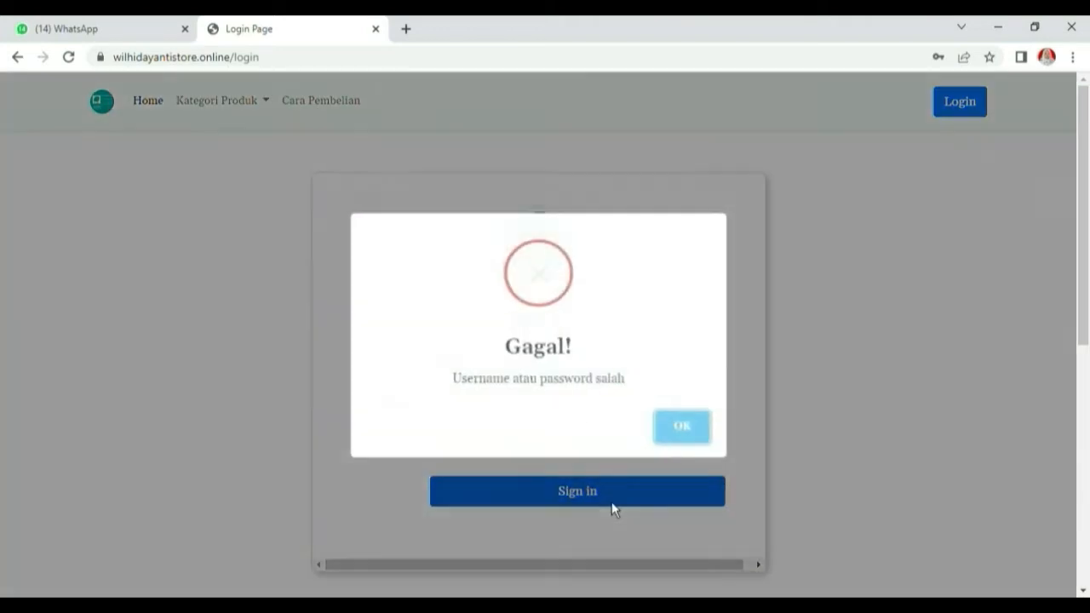
pyautogui.click(686, 431)
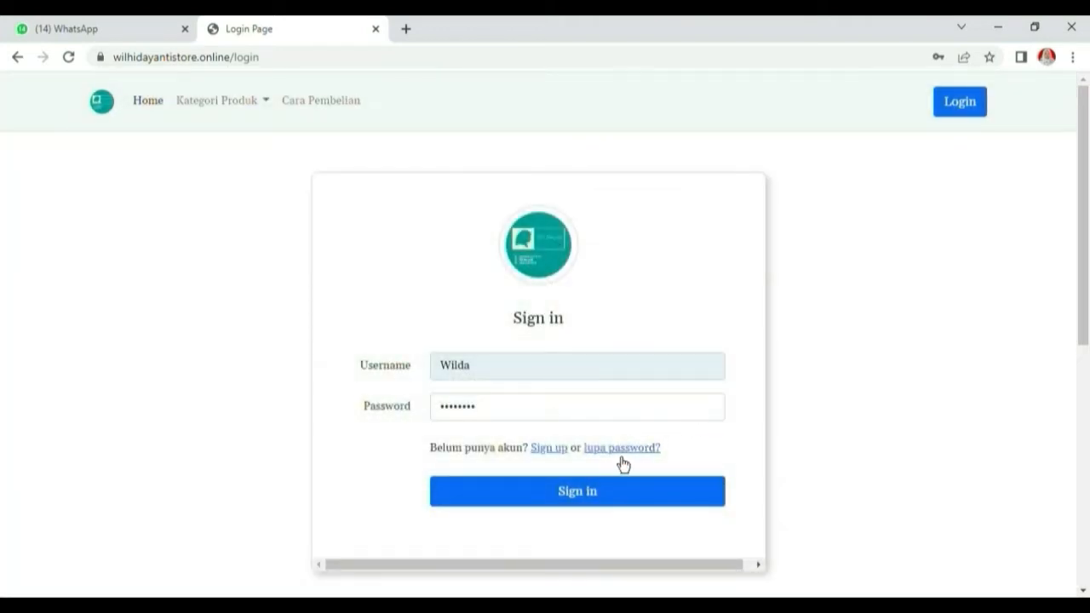
# Request a password-reset e-mail via 'lupa password?' using the account's e-mail address
pyautogui.click(621, 460)
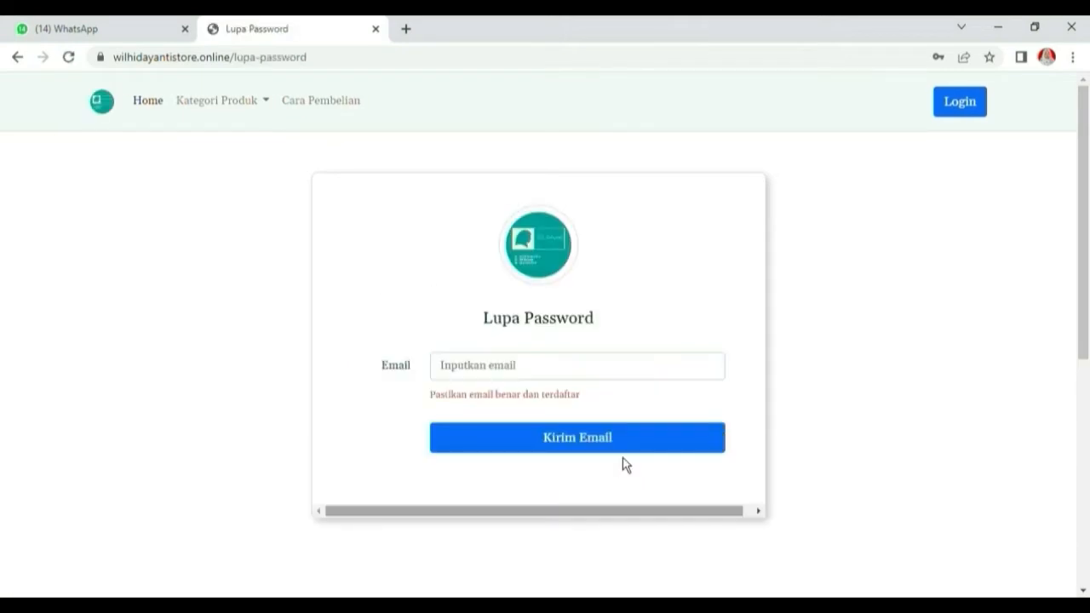
pyautogui.click(502, 365)
pyautogui.click(562, 421)
pyautogui.click(577, 443)
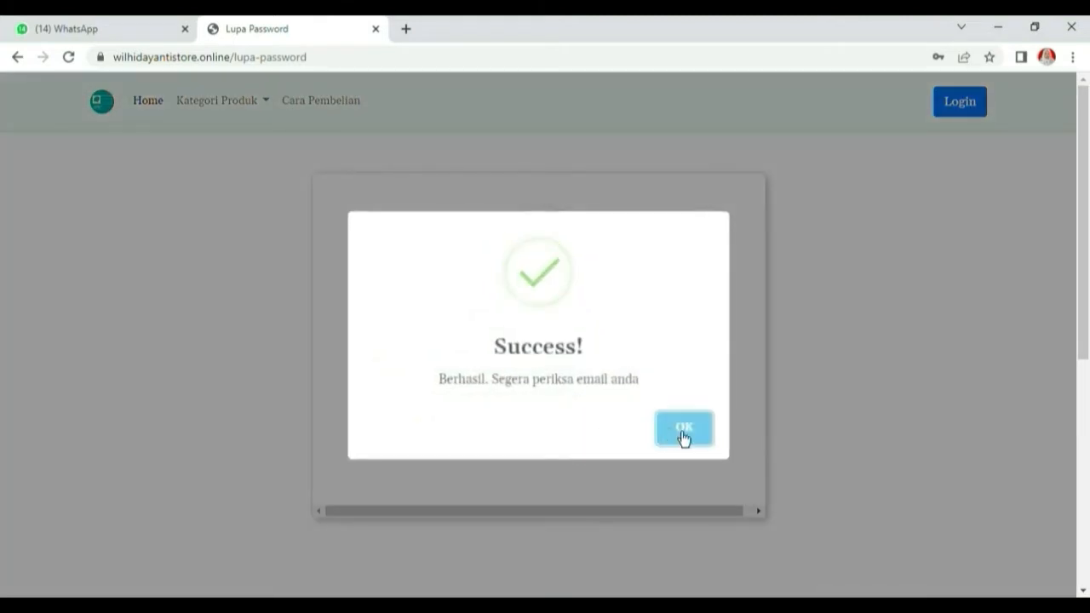
pyautogui.click(683, 436)
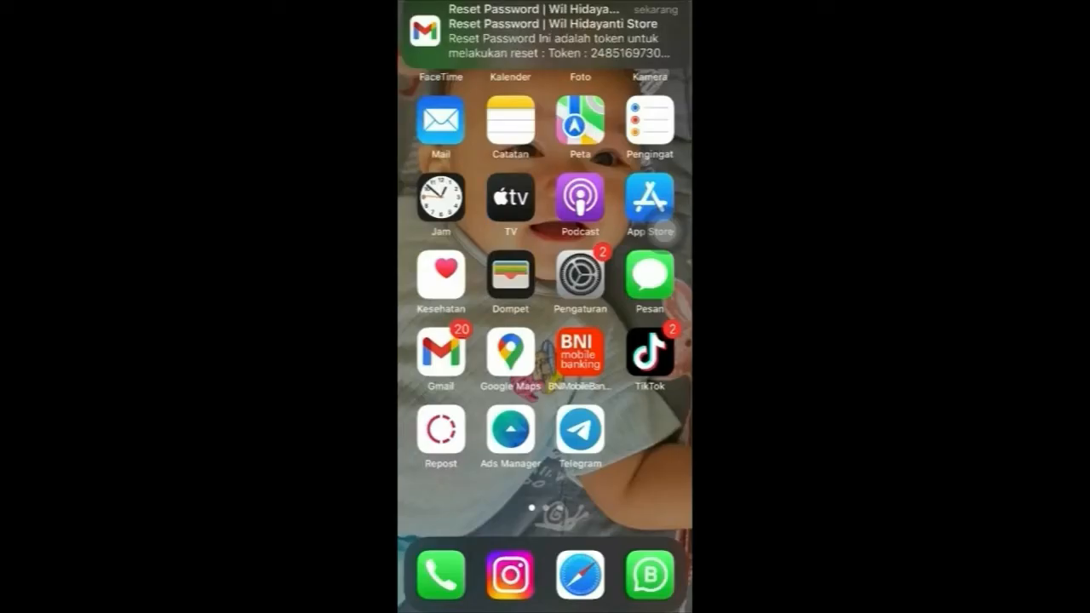
# Open the 00.50 Reset Password mail in Gmail and start entering its token
pyautogui.click(545, 32)
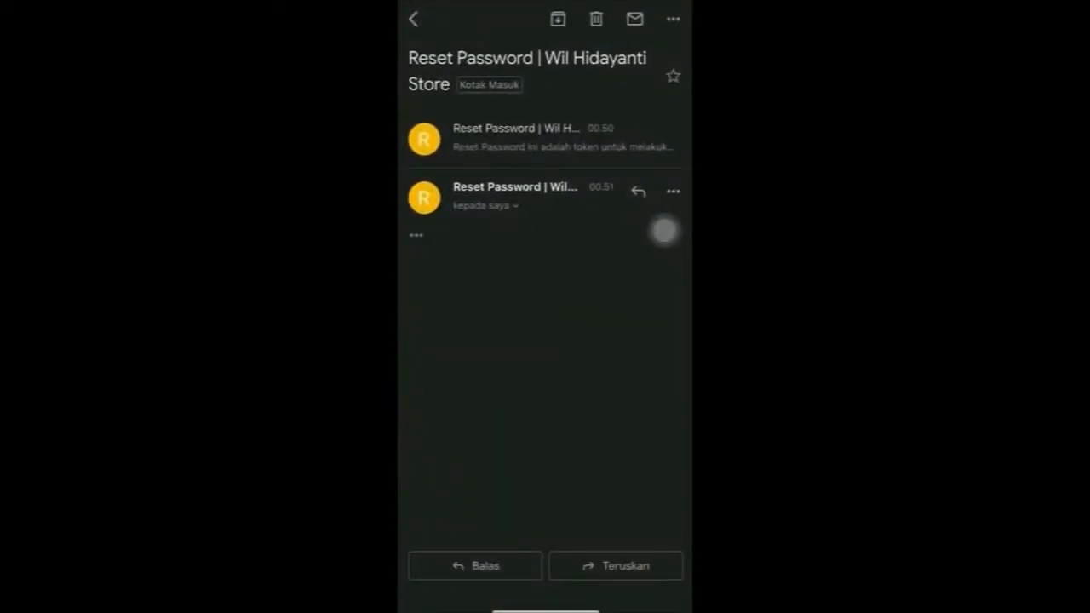
pyautogui.click(545, 138)
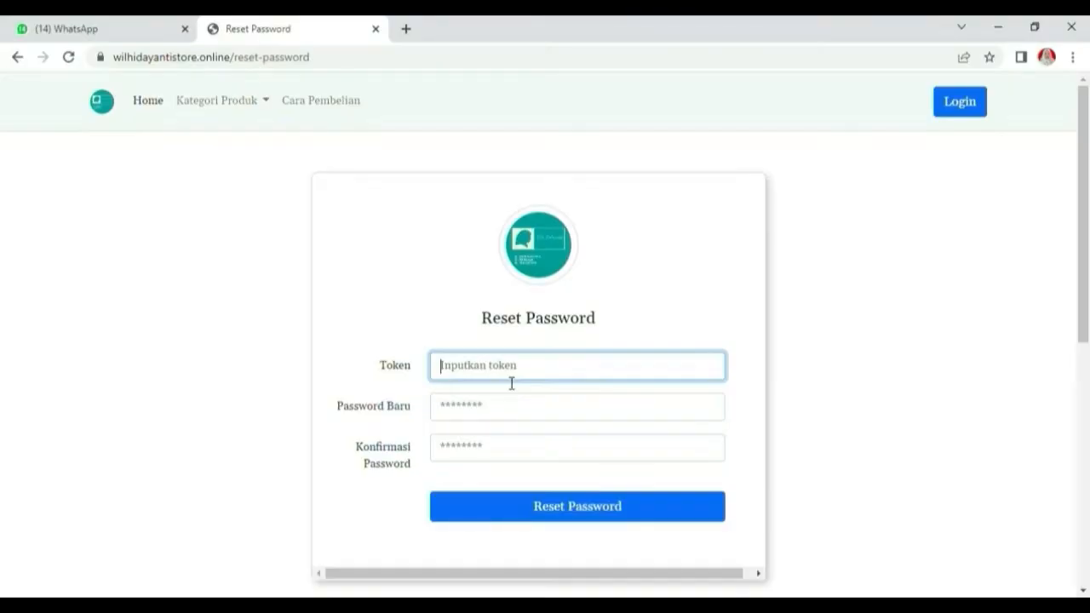
# Finish the token, enter and confirm a new password, and submit the reset
pyautogui.click(485, 414)
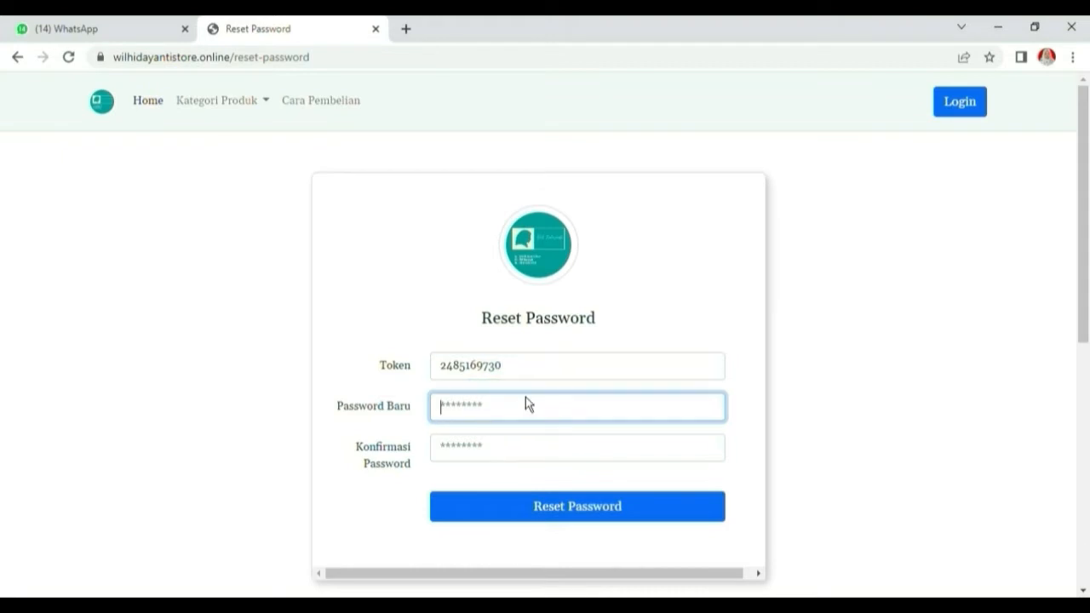
pyautogui.click(499, 457)
pyautogui.write('1')
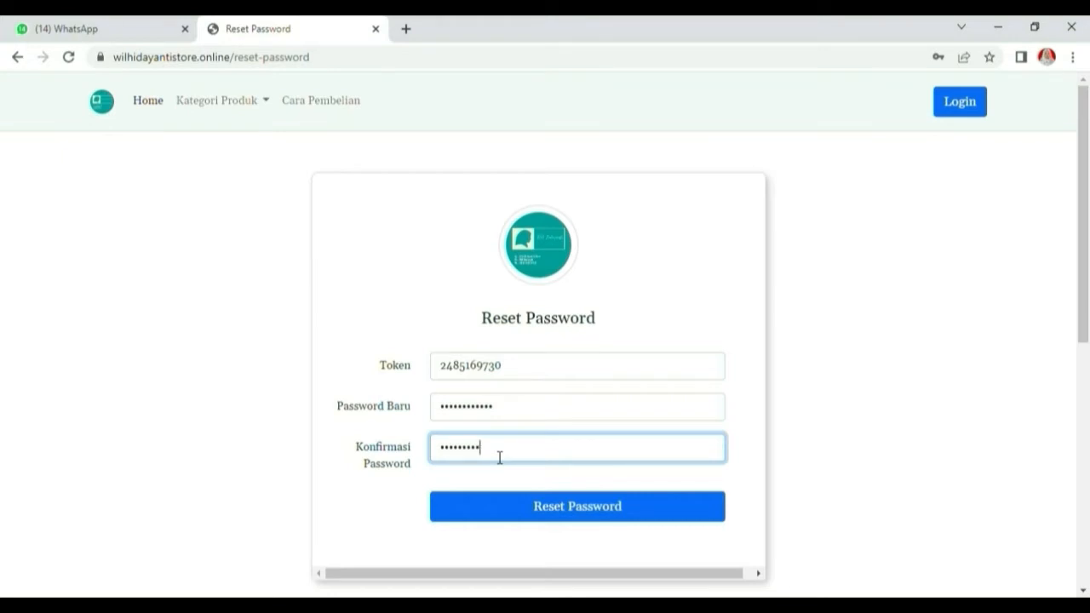
pyautogui.click(553, 520)
pyautogui.click(685, 428)
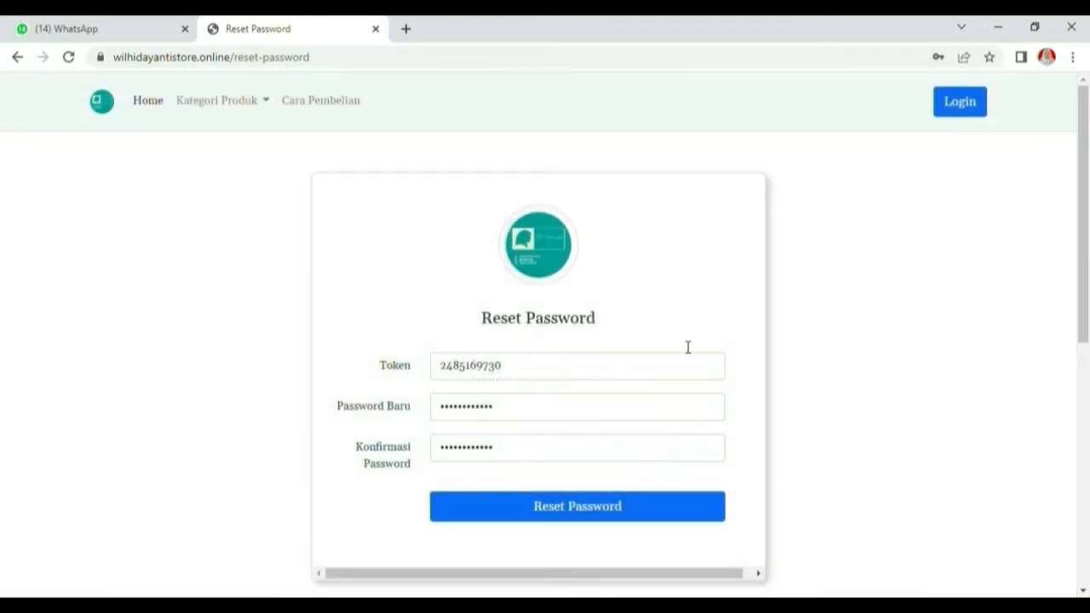
# Enter the account username on the Sign in page and move to the password
pyautogui.click(553, 368)
pyautogui.write('Wilda')
pyautogui.click(522, 410)
# Sign in to the shop account and go to the Profil page
pyautogui.write('w')
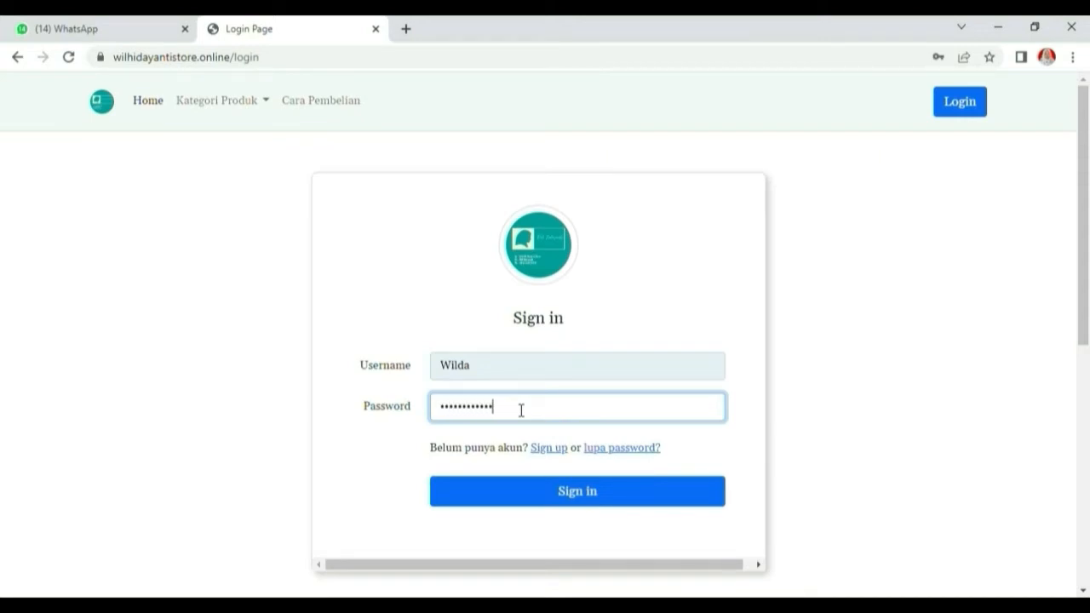
pyautogui.click(559, 494)
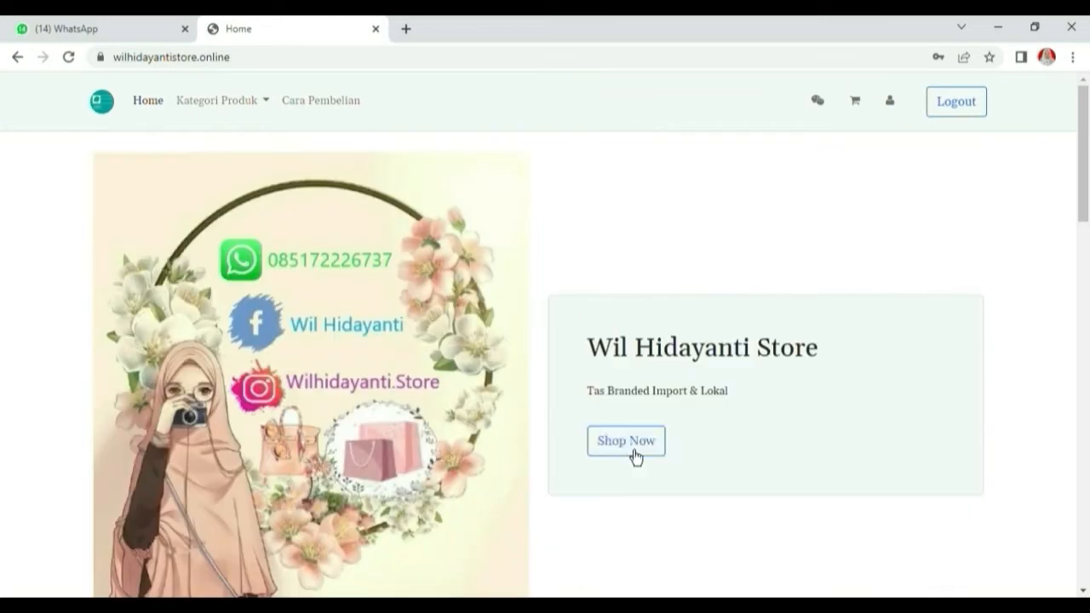
pyautogui.click(890, 101)
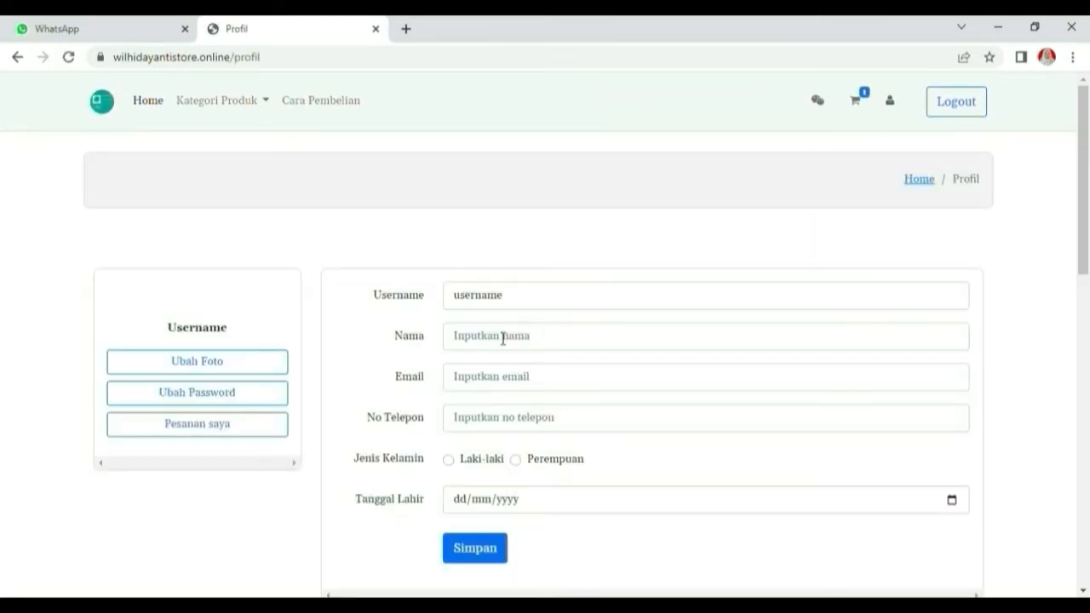
pyautogui.click(498, 425)
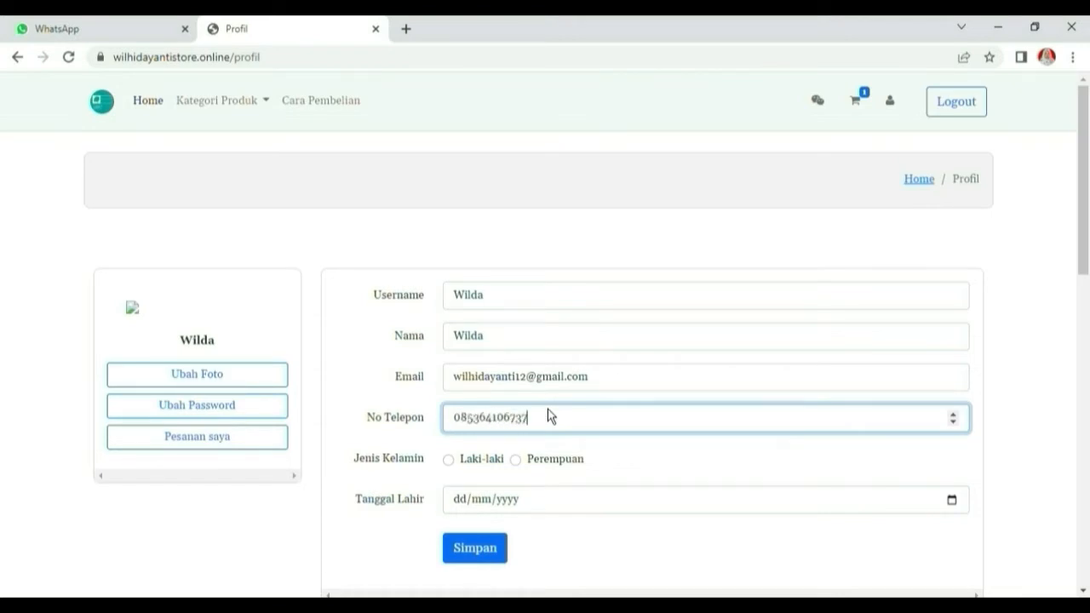
pyautogui.click(526, 467)
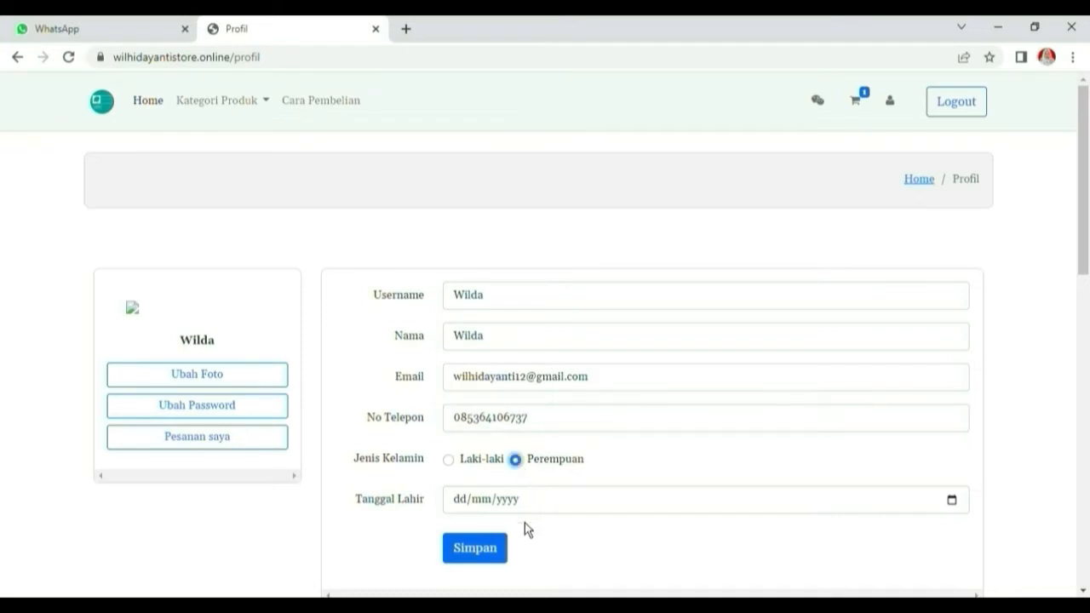
pyautogui.click(471, 505)
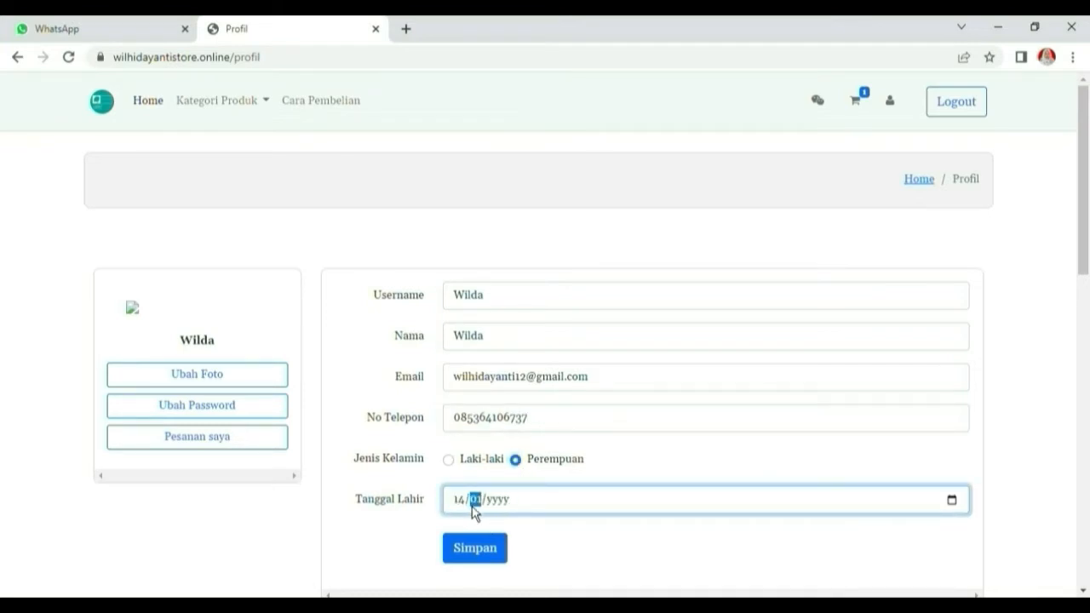
pyautogui.click(490, 554)
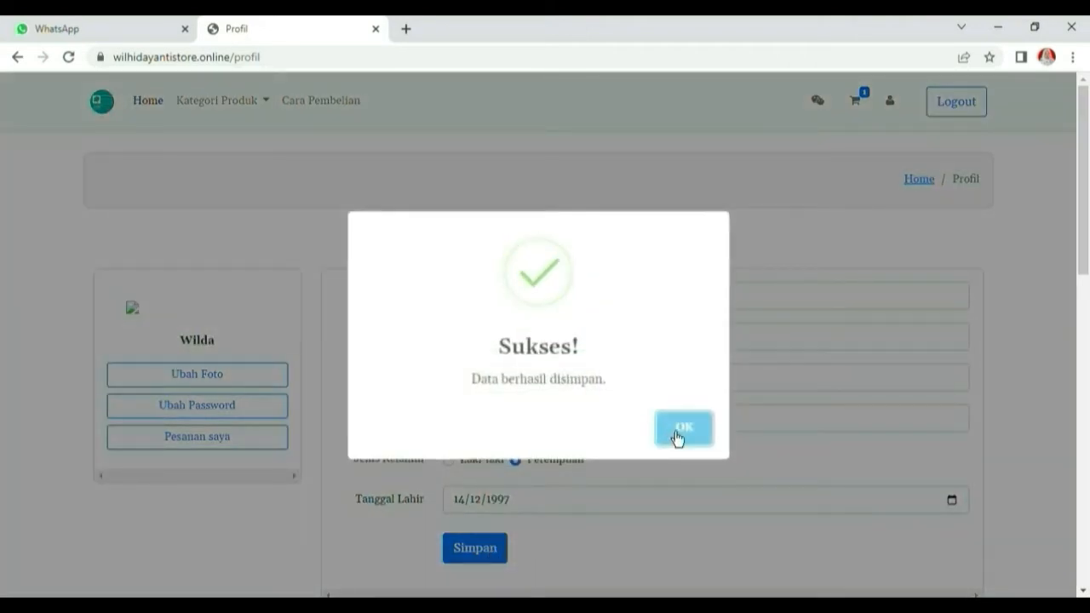
pyautogui.click(677, 431)
pyautogui.scroll(-1, 502, 481)
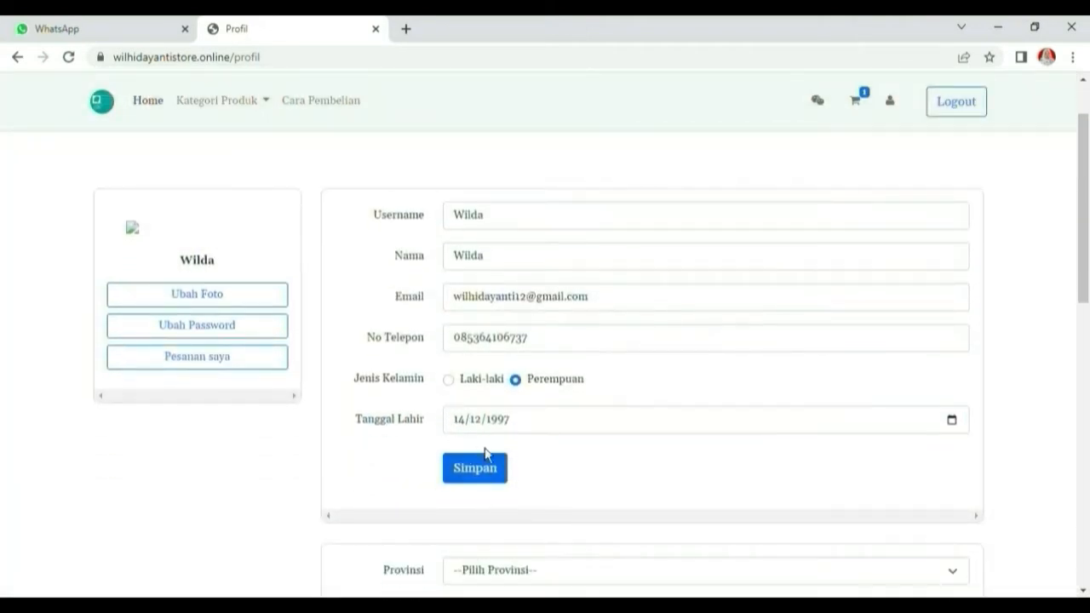
pyautogui.scroll(-3, 490, 497)
# Choose the Provinsi and Kota/Kabupaten from the address dropdowns
pyautogui.click(513, 340)
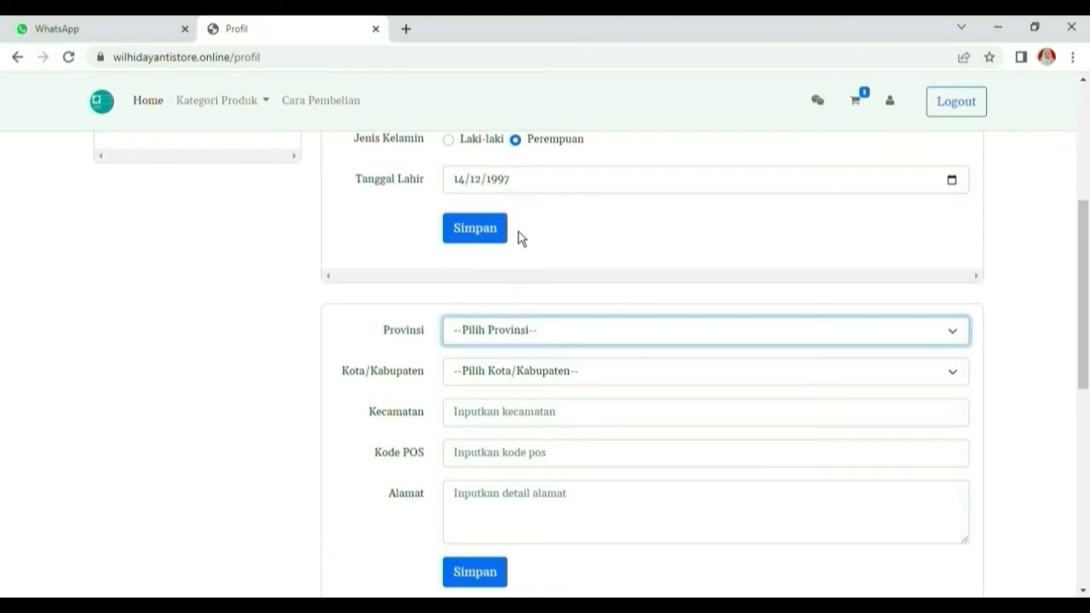
pyautogui.click(526, 280)
pyautogui.click(513, 369)
pyautogui.click(503, 418)
# Enter the Kecamatan, Kode POS and street address, then save the address
pyautogui.click(502, 429)
pyautogui.write('Batu Ampa')
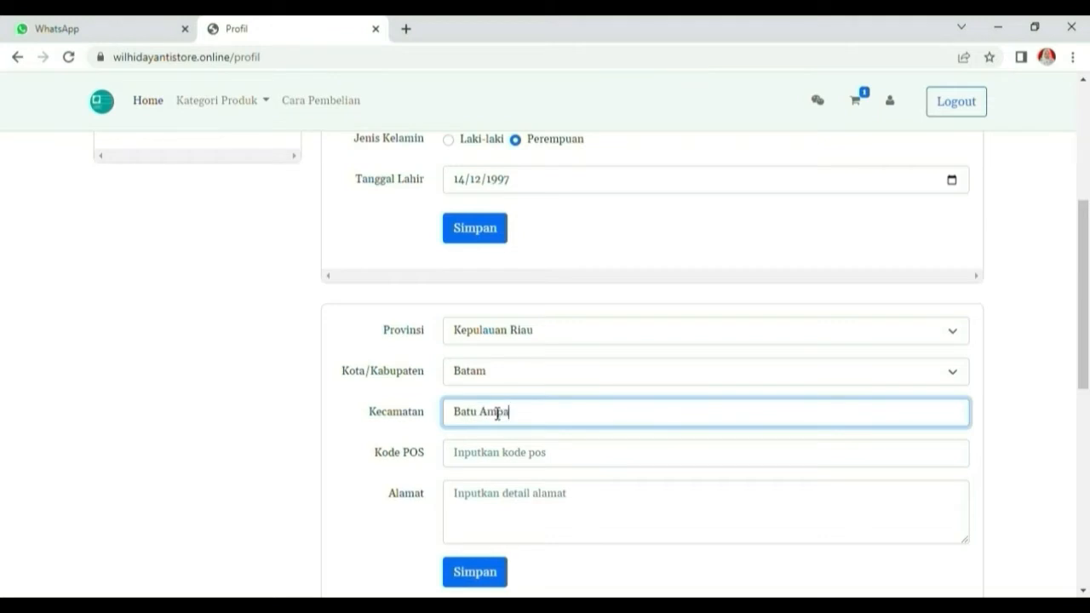
pyautogui.write('r')
pyautogui.click(500, 472)
pyautogui.write('29444')
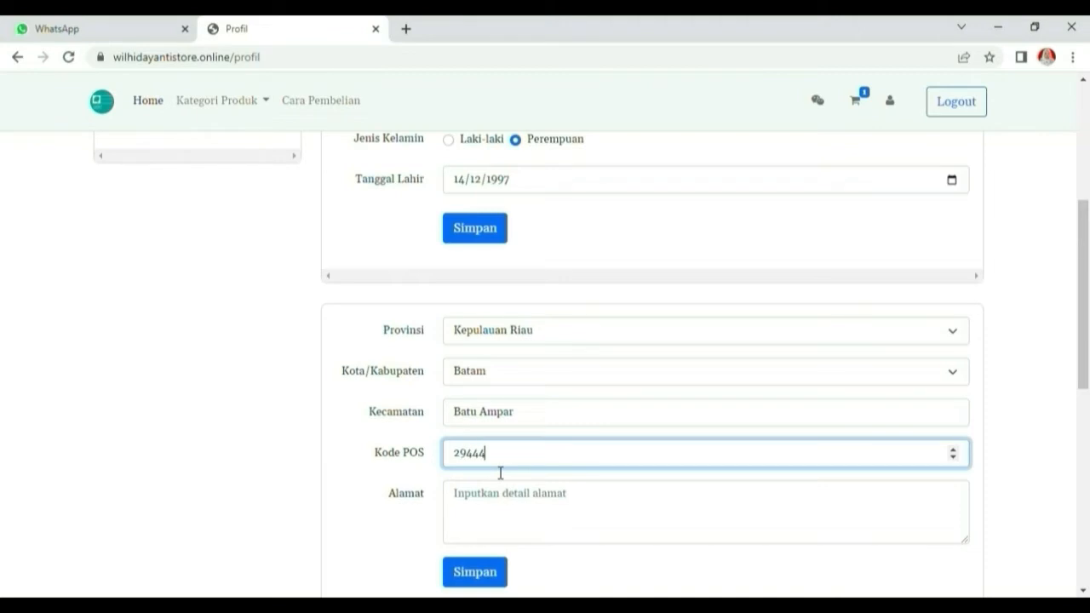
pyautogui.click(490, 522)
pyautogui.write('tanjung se')
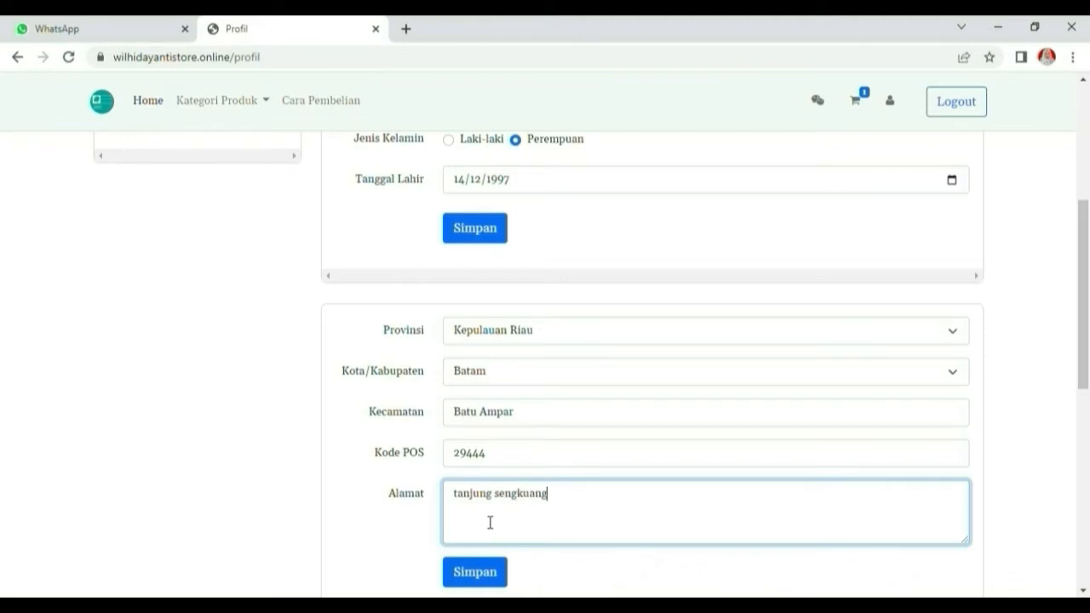
pyautogui.write('ngkuang')
pyautogui.click(474, 579)
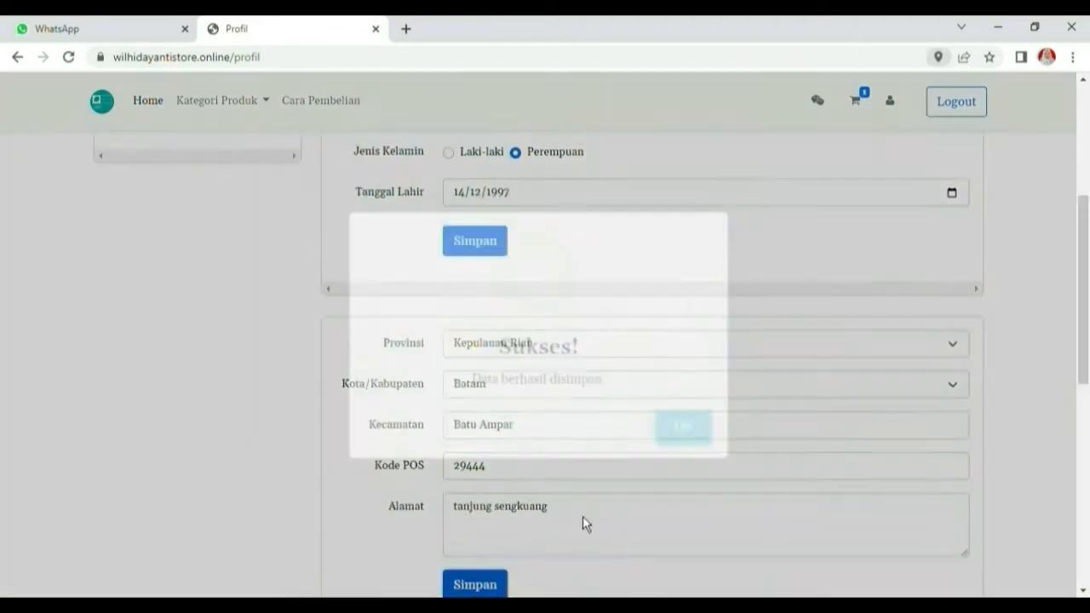
pyautogui.click(671, 439)
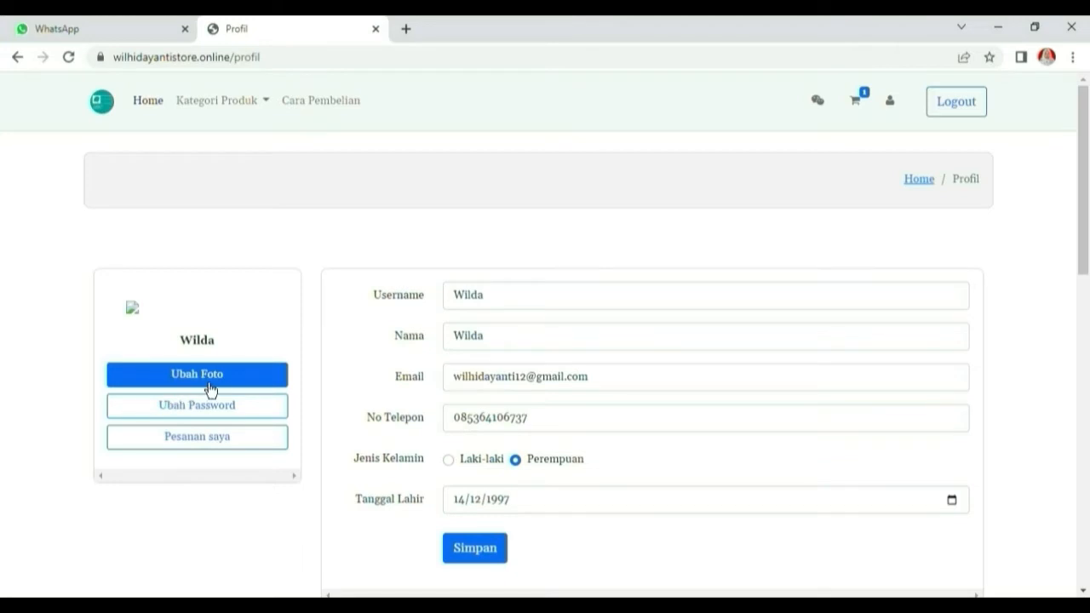
# Change the password via Ubah Password, entering the old, new and confirmation passwords, then save
pyautogui.click(237, 410)
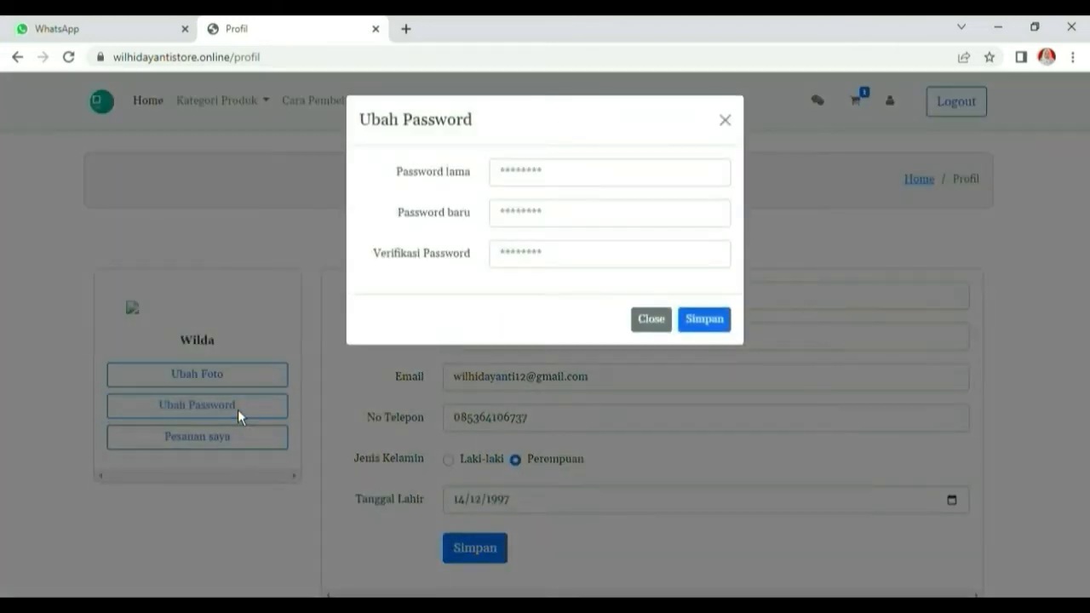
pyautogui.click(534, 176)
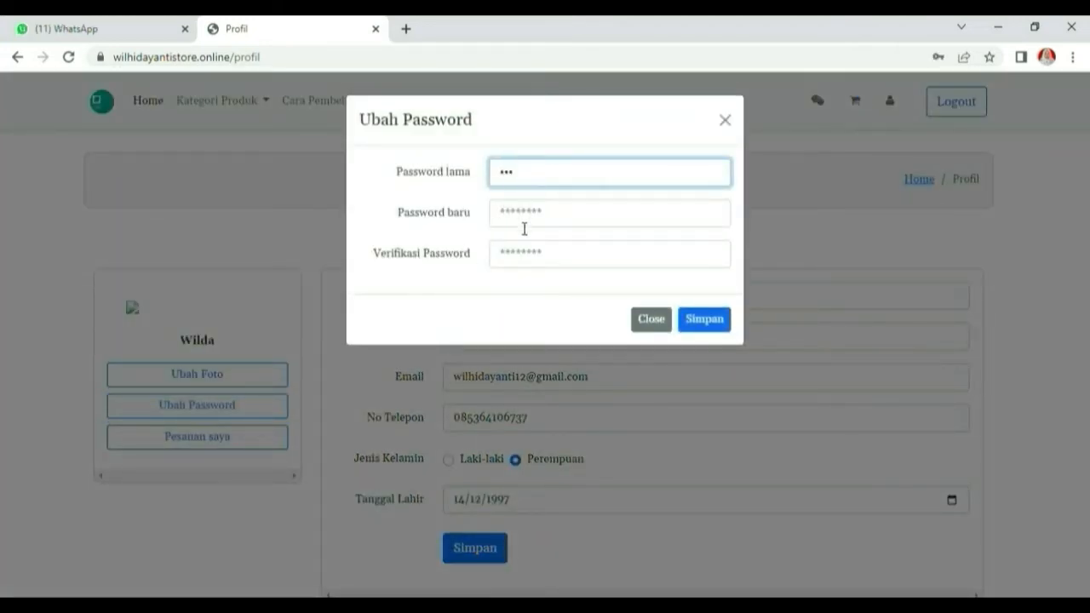
pyautogui.click(523, 220)
pyautogui.click(526, 263)
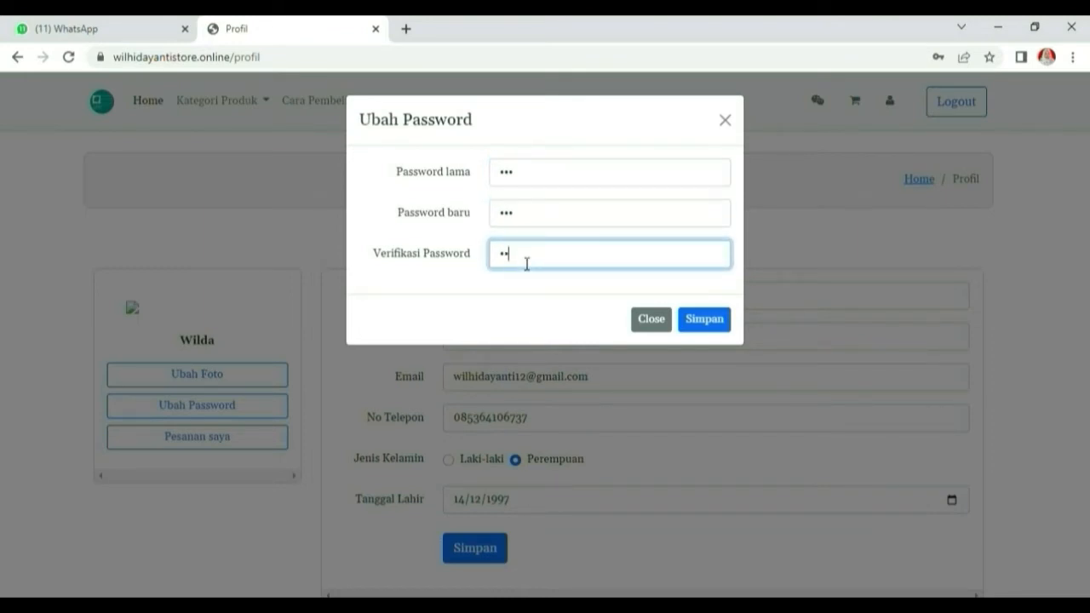
pyautogui.click(710, 322)
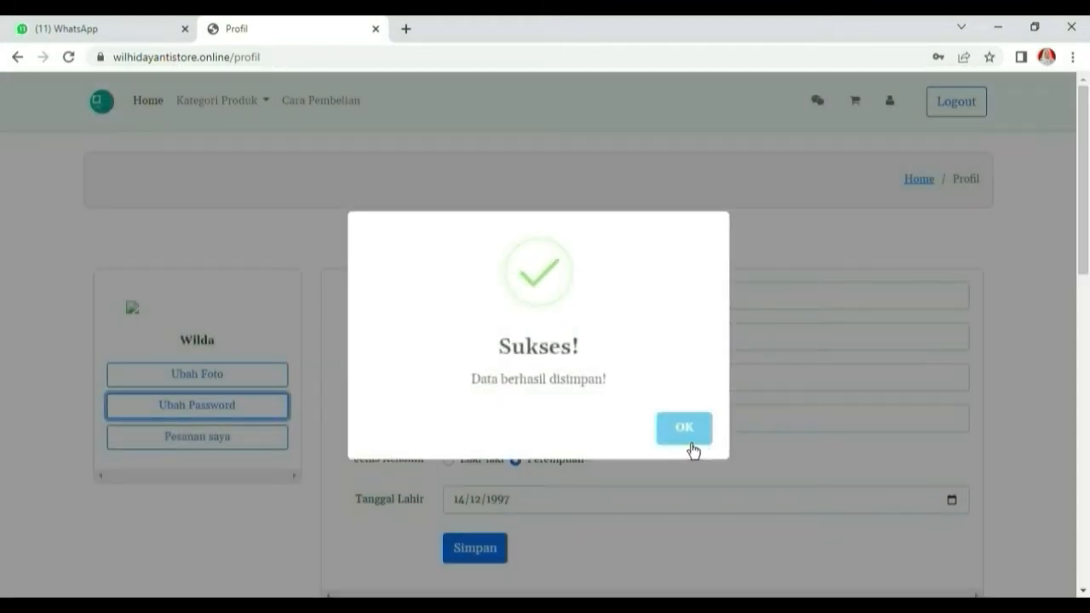
pyautogui.click(690, 447)
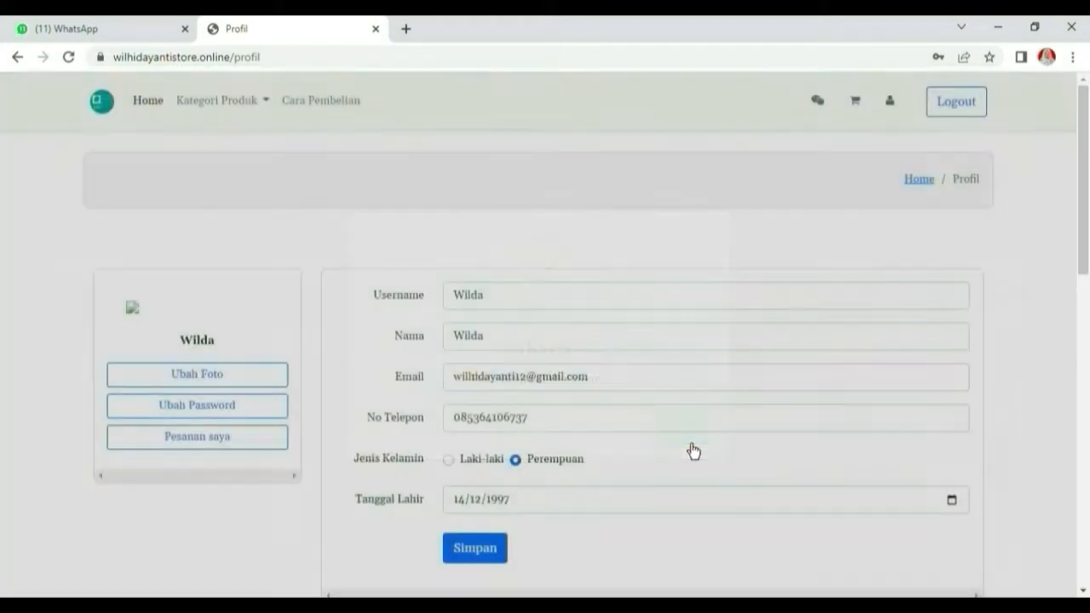
# Upload profil.jpg as the new profile photo and save it
pyautogui.scroll(-4, 699, 435)
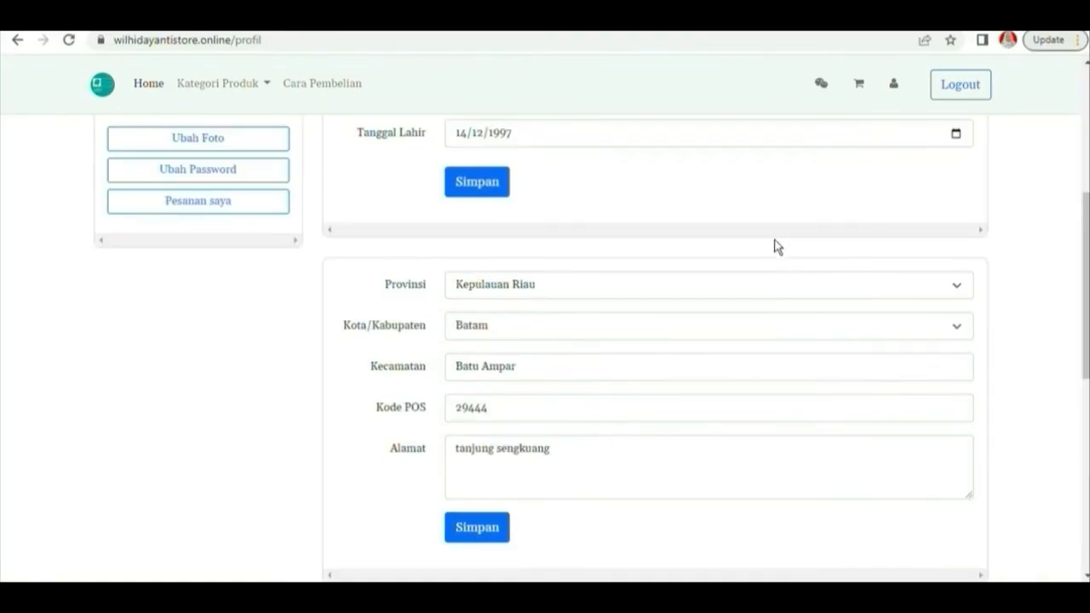
pyautogui.click(282, 151)
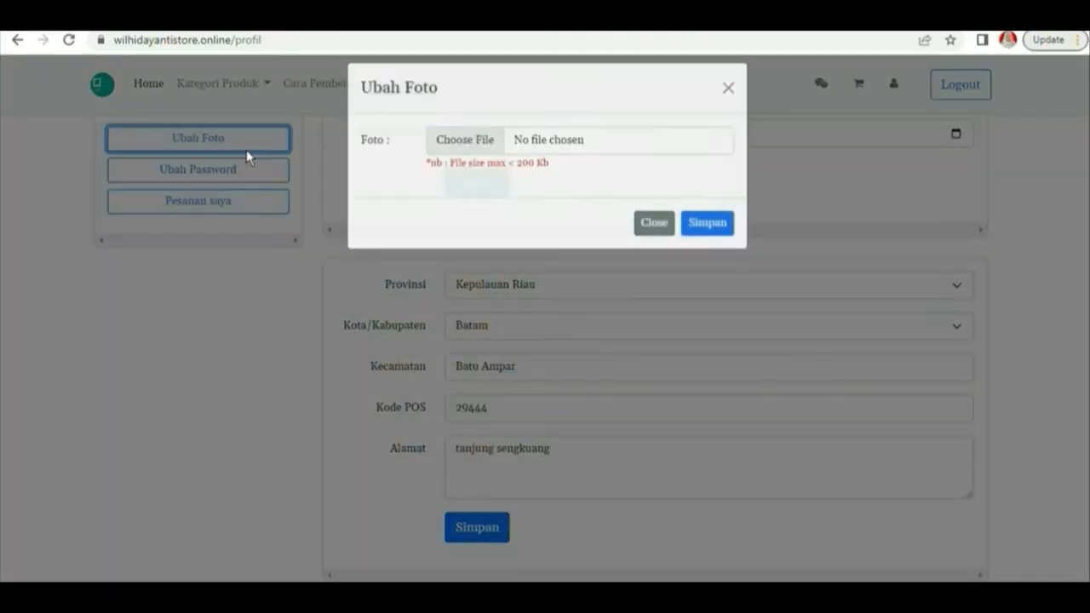
pyautogui.click(482, 159)
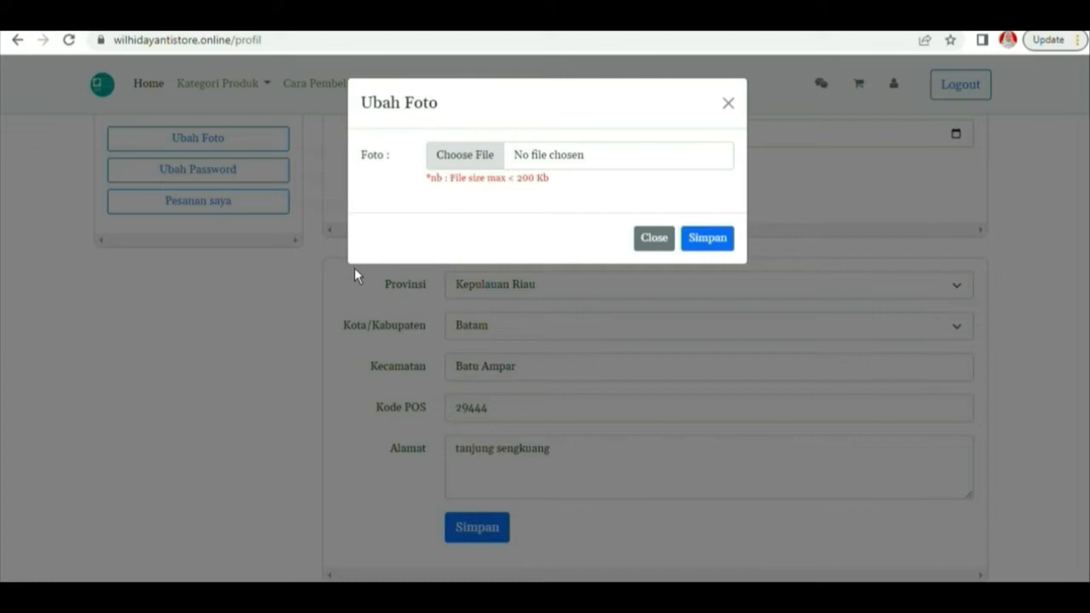
pyautogui.doubleClick(282, 183)
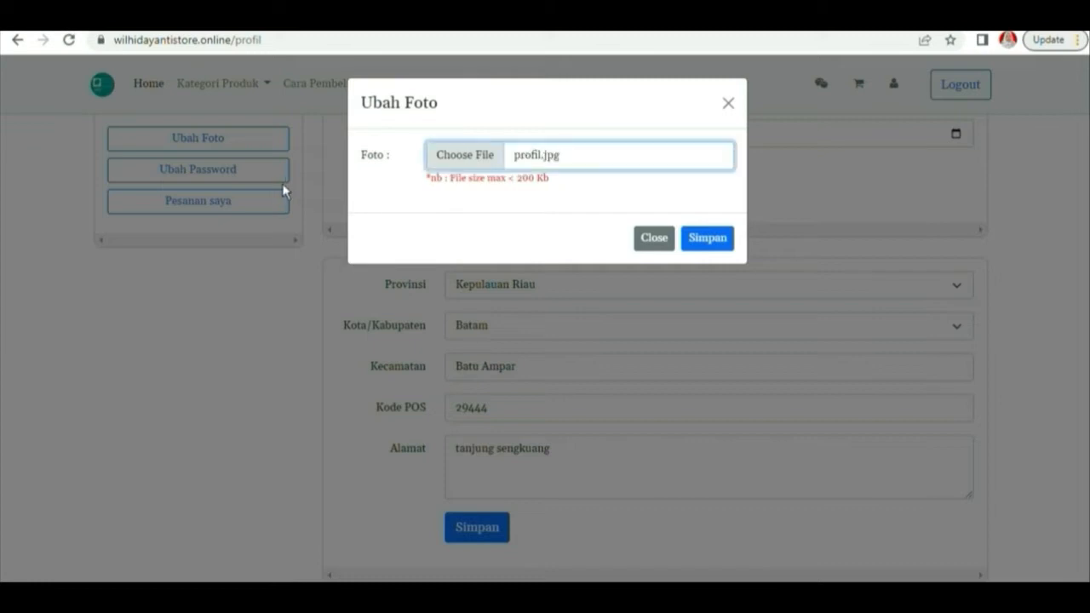
pyautogui.click(720, 245)
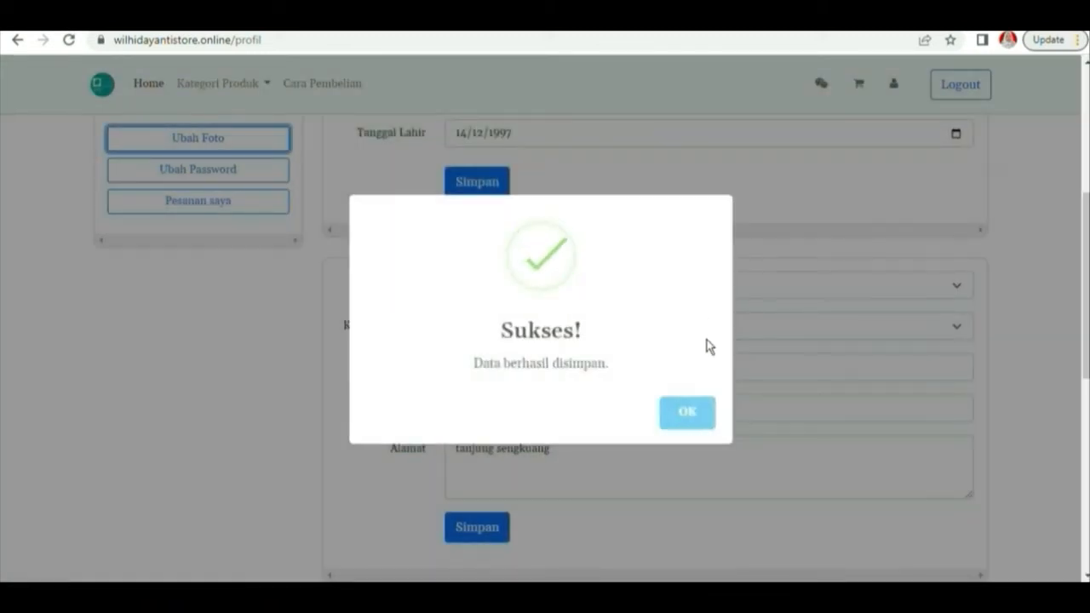
pyautogui.click(698, 425)
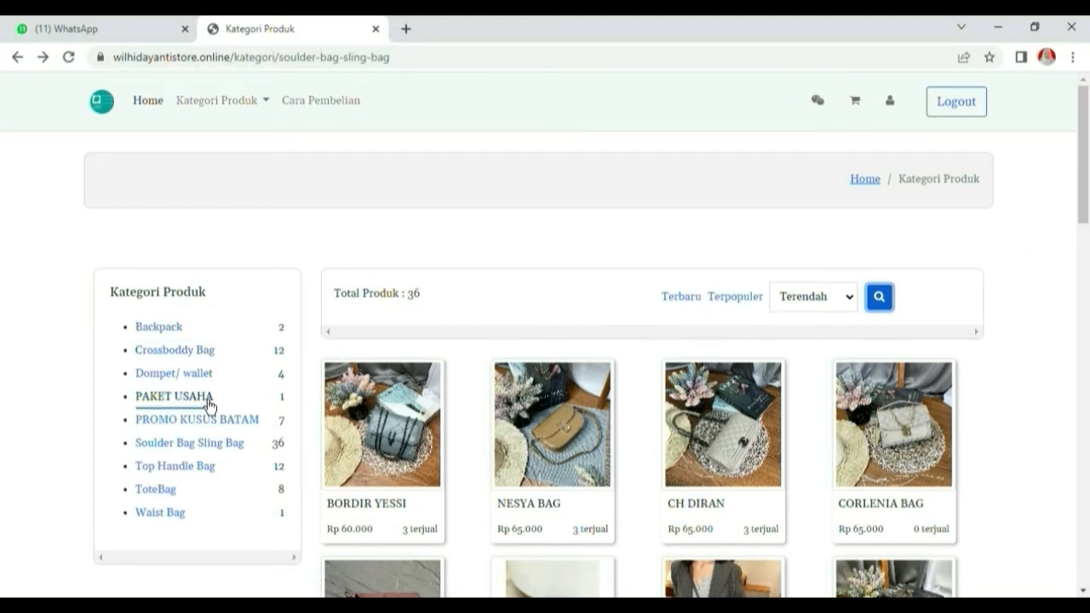
# List Crossboddy Bag products sorted by lowest price first
pyautogui.click(180, 351)
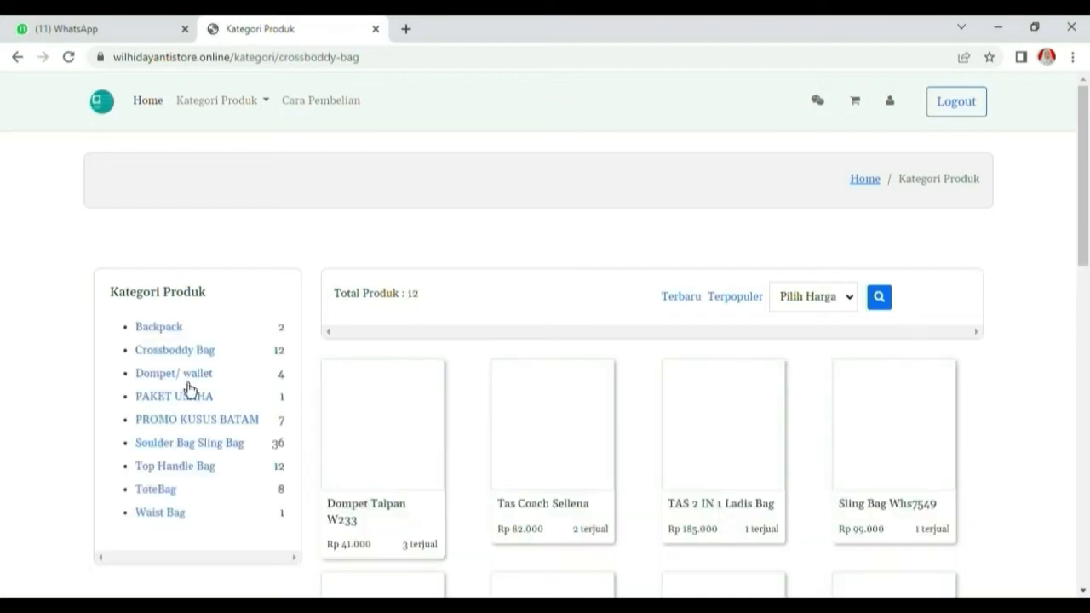
pyautogui.click(695, 308)
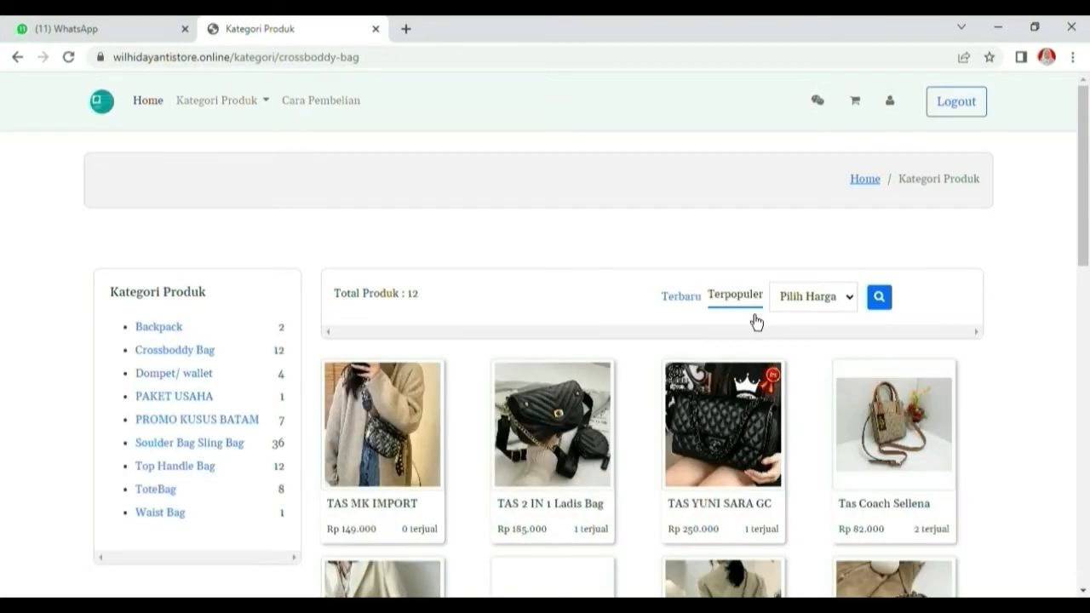
pyautogui.click(845, 303)
pyautogui.click(845, 338)
pyautogui.click(881, 306)
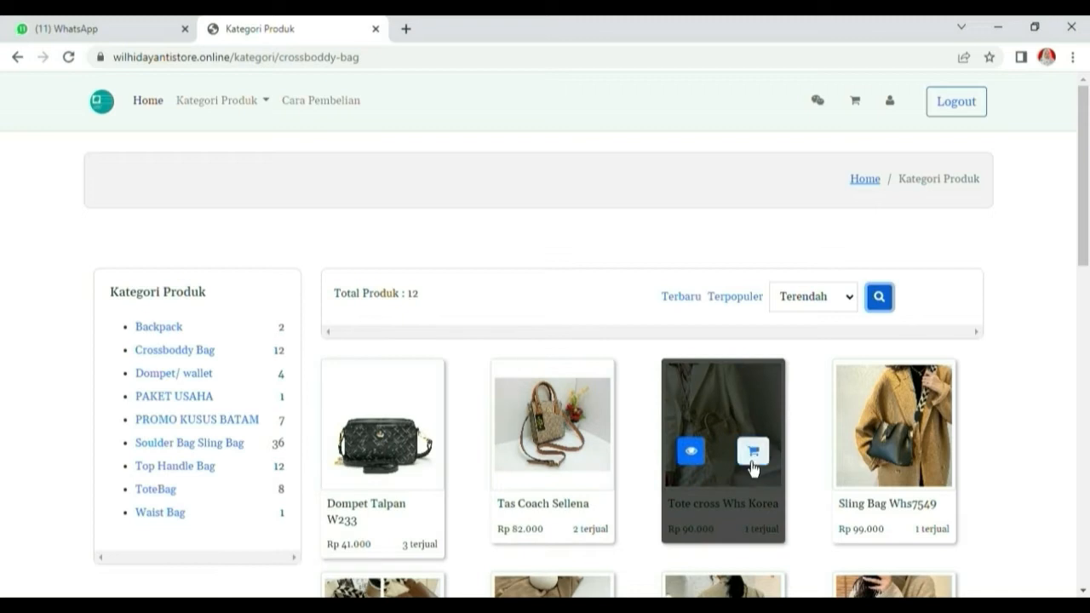
# Add one Tote cross Whs Korea bag to the cart
pyautogui.click(689, 456)
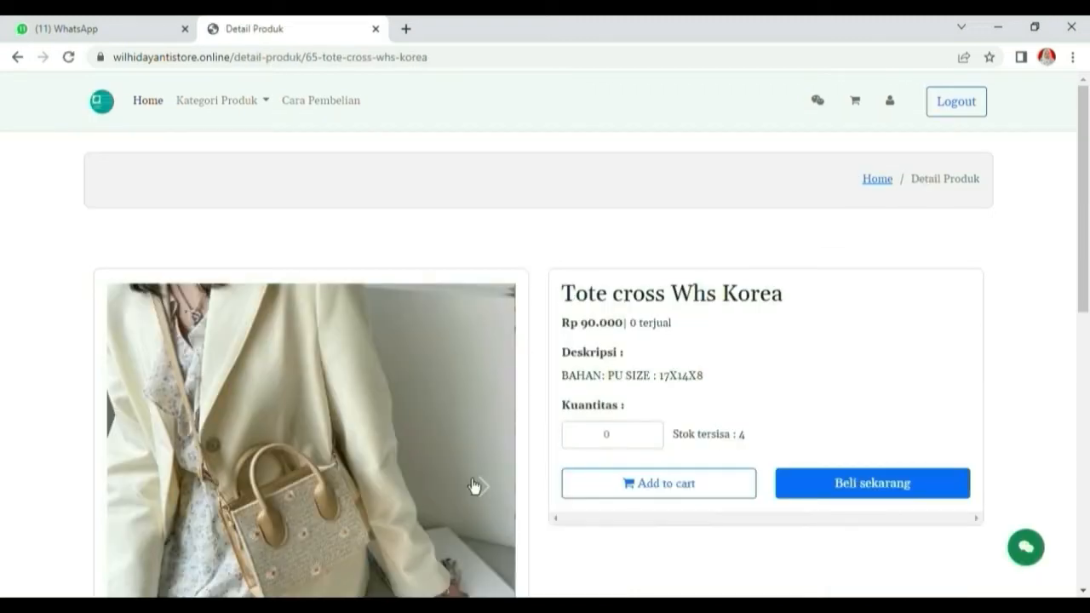
pyautogui.scroll(-2, 582, 409)
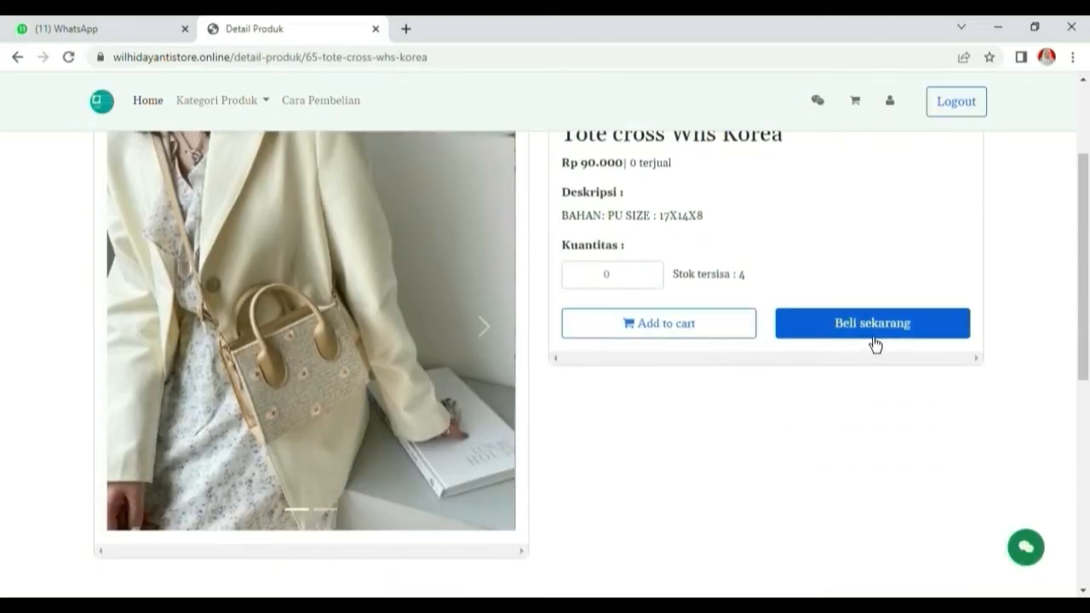
pyautogui.click(620, 289)
pyautogui.write('1')
pyautogui.click(636, 323)
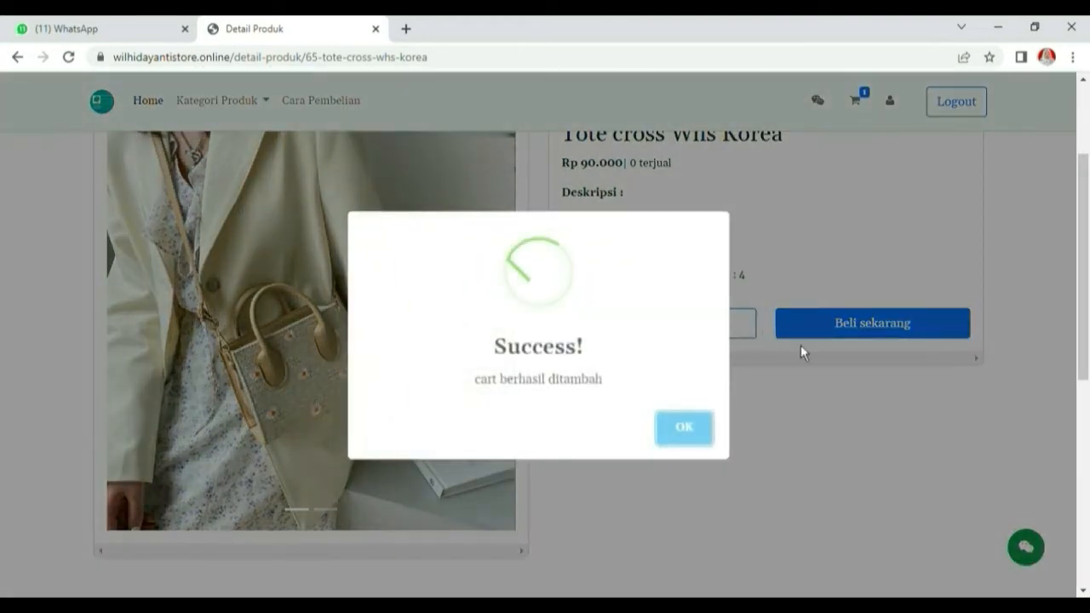
pyautogui.click(688, 432)
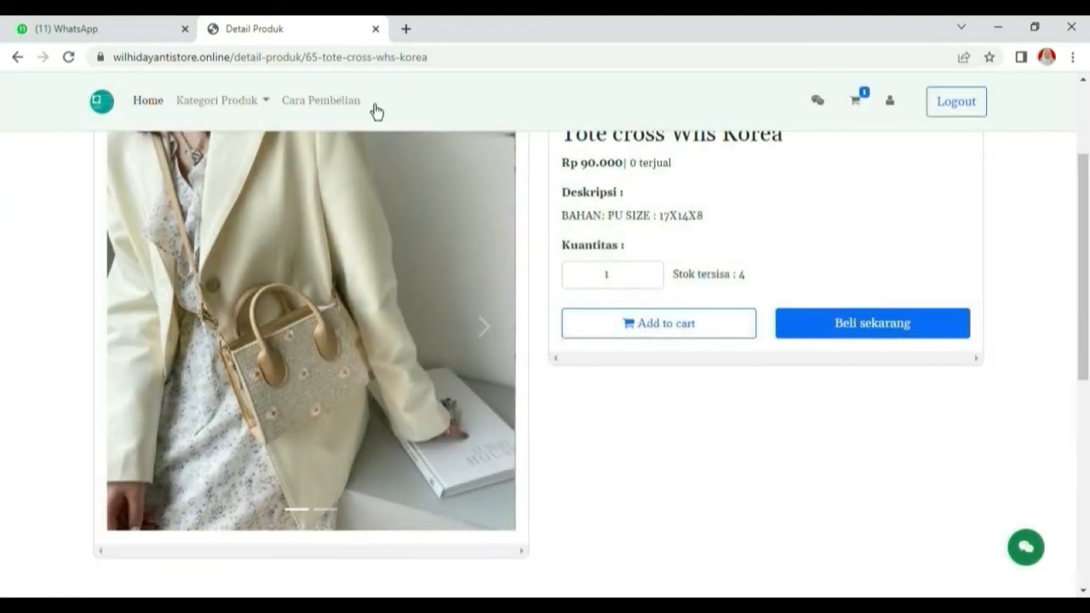
# In the cart, raise the tote's quantity to 2 and back to 1
pyautogui.click(861, 109)
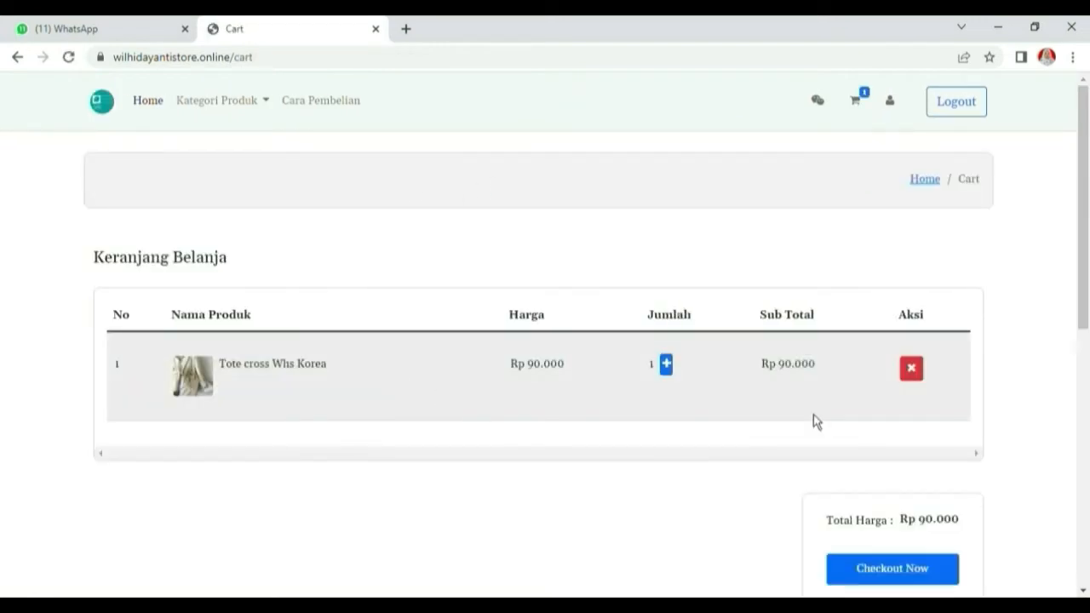
pyautogui.click(668, 368)
pyautogui.click(644, 366)
# Add one SPEEDY BONIA 5239 from the Top Handle Bag category to the cart
pyautogui.click(225, 108)
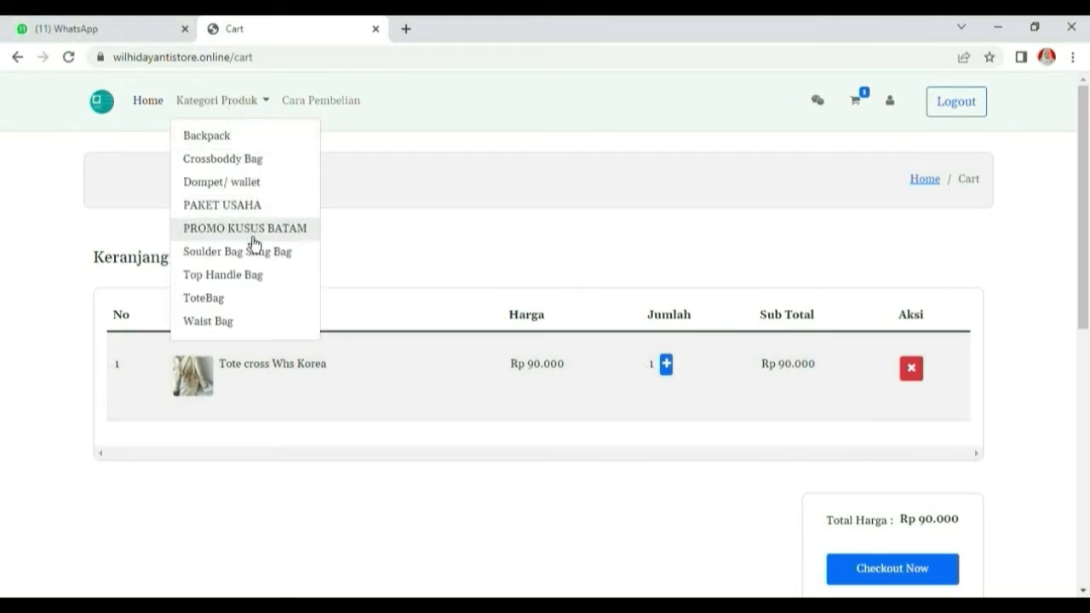
pyautogui.click(253, 292)
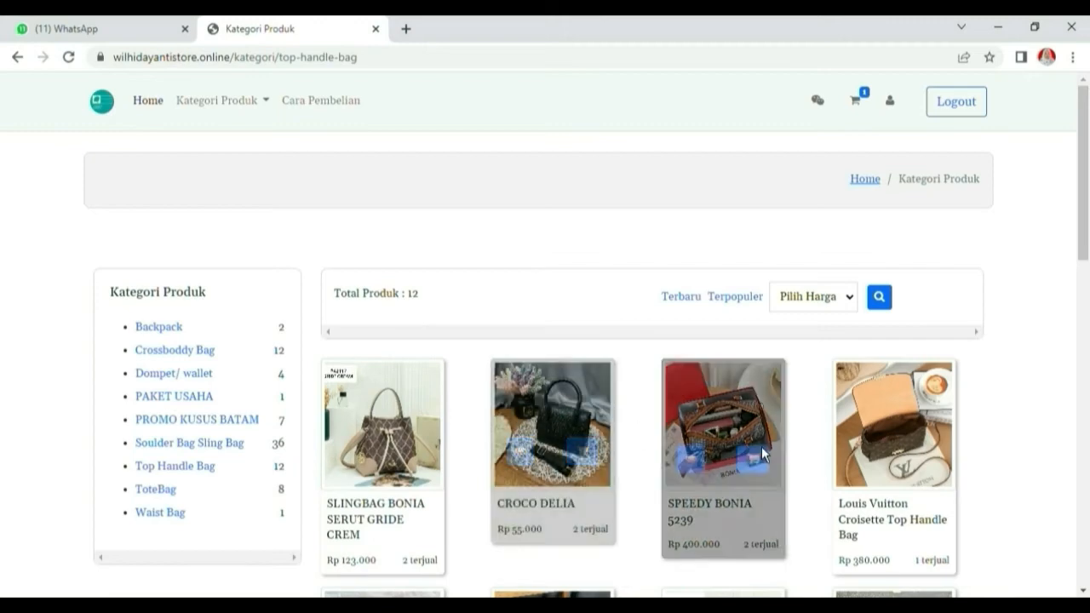
pyautogui.scroll(-1, 761, 446)
pyautogui.click(691, 380)
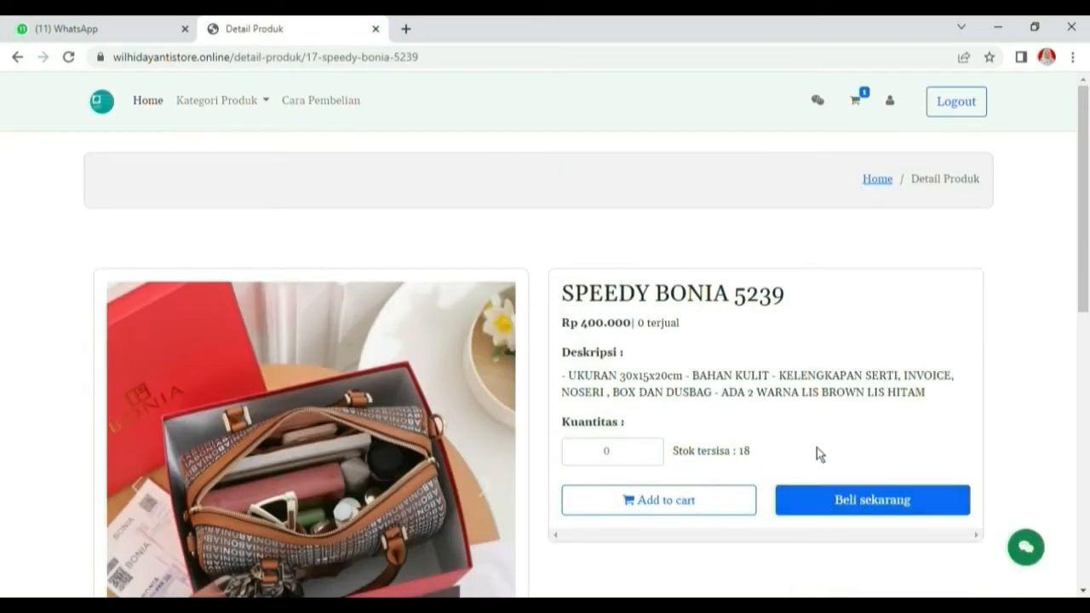
pyautogui.click(620, 456)
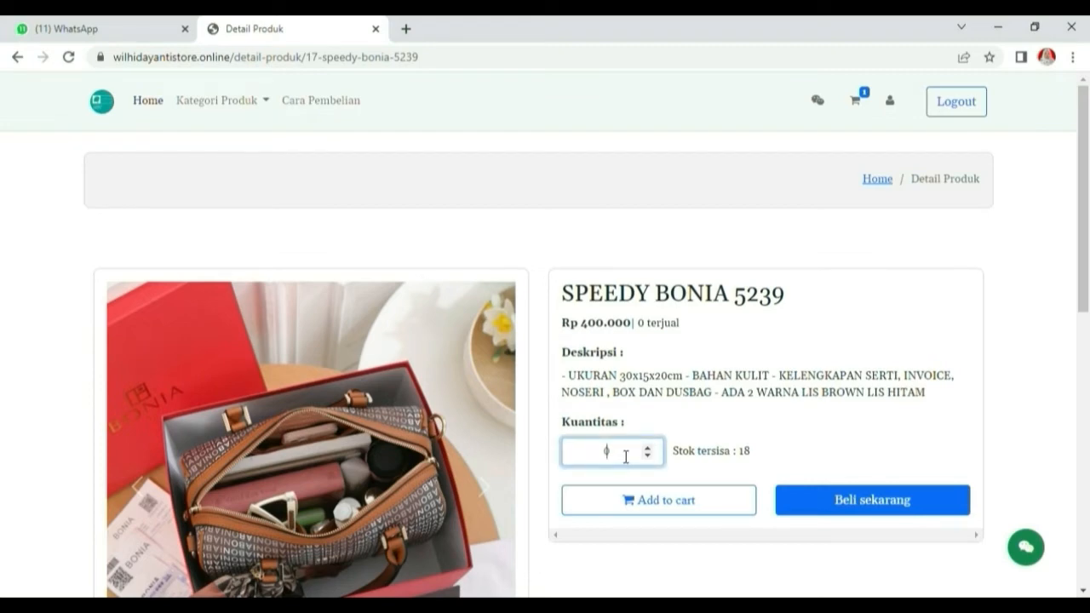
pyautogui.click(647, 448)
pyautogui.click(711, 514)
pyautogui.click(712, 454)
# Remove SPEEDY BONIA 5239 from the cart and check out with one tote
pyautogui.scroll(-3, 946, 469)
pyautogui.scroll(2, 893, 331)
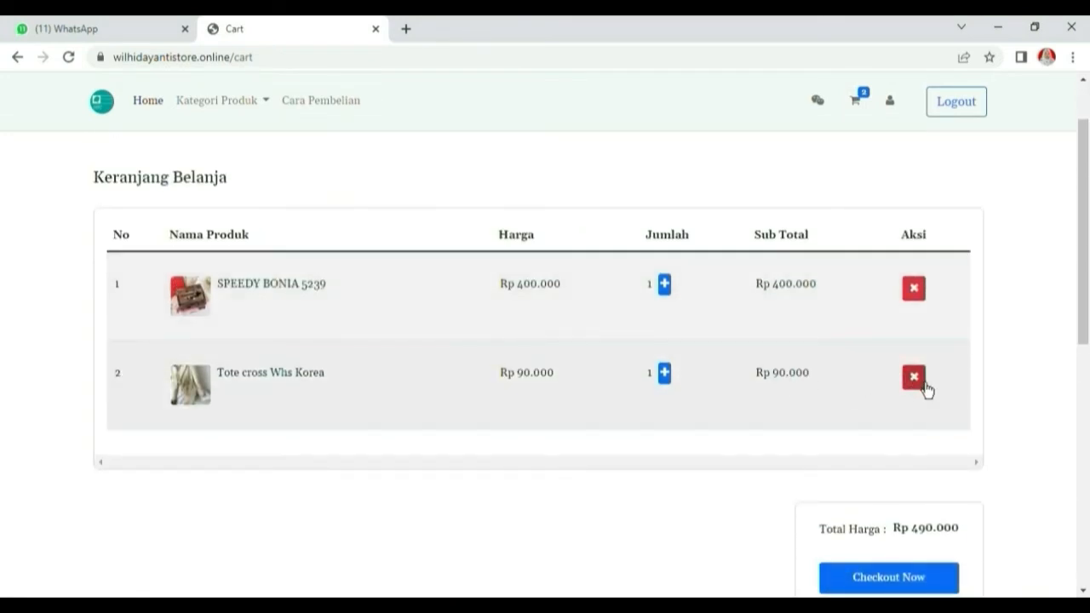
pyautogui.click(920, 304)
pyautogui.click(704, 434)
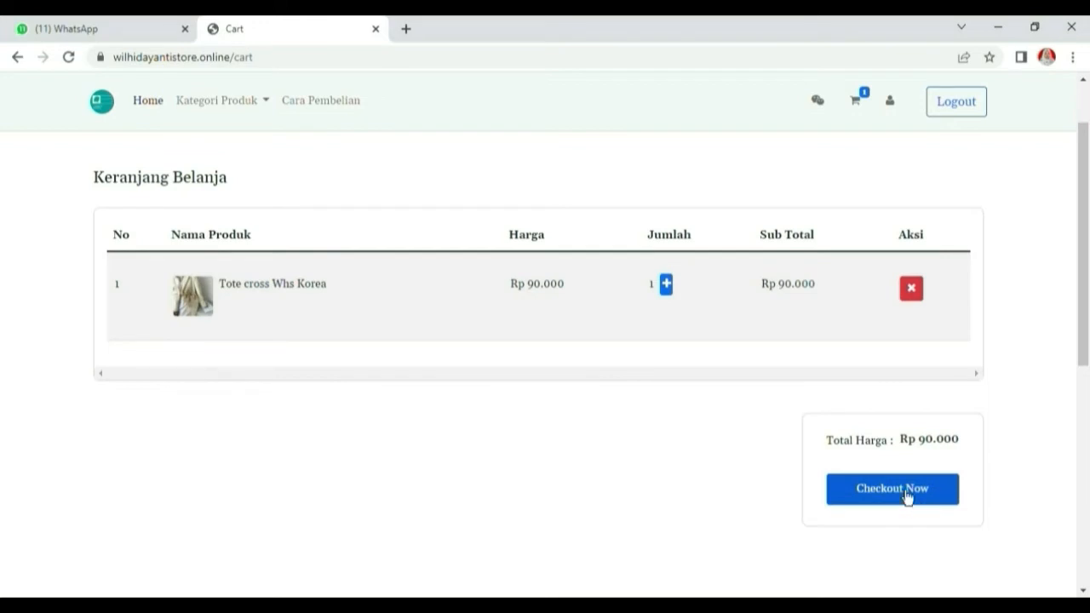
pyautogui.click(672, 292)
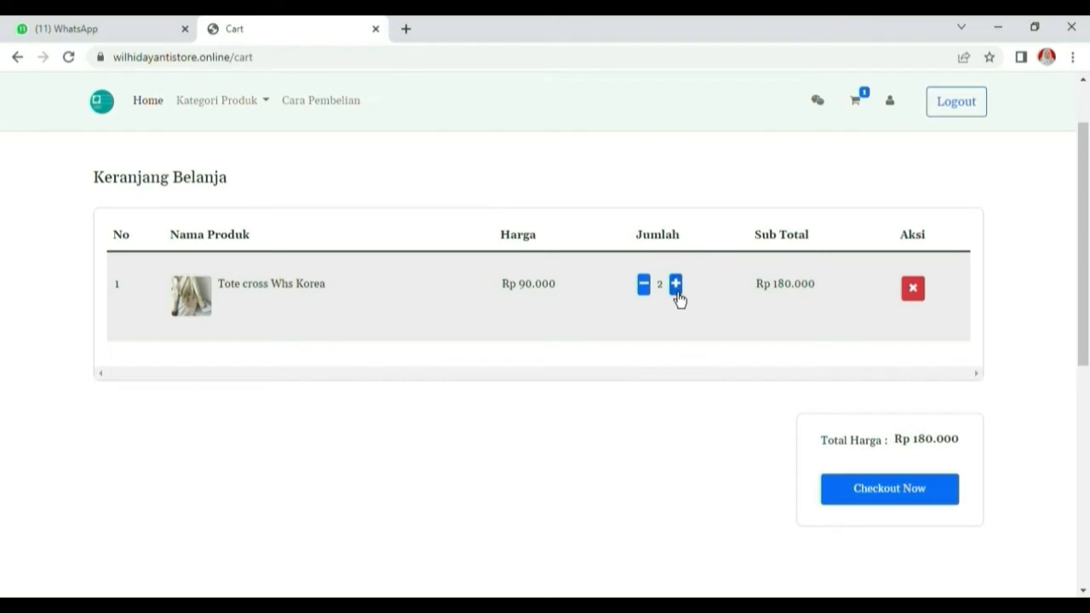
pyautogui.click(652, 293)
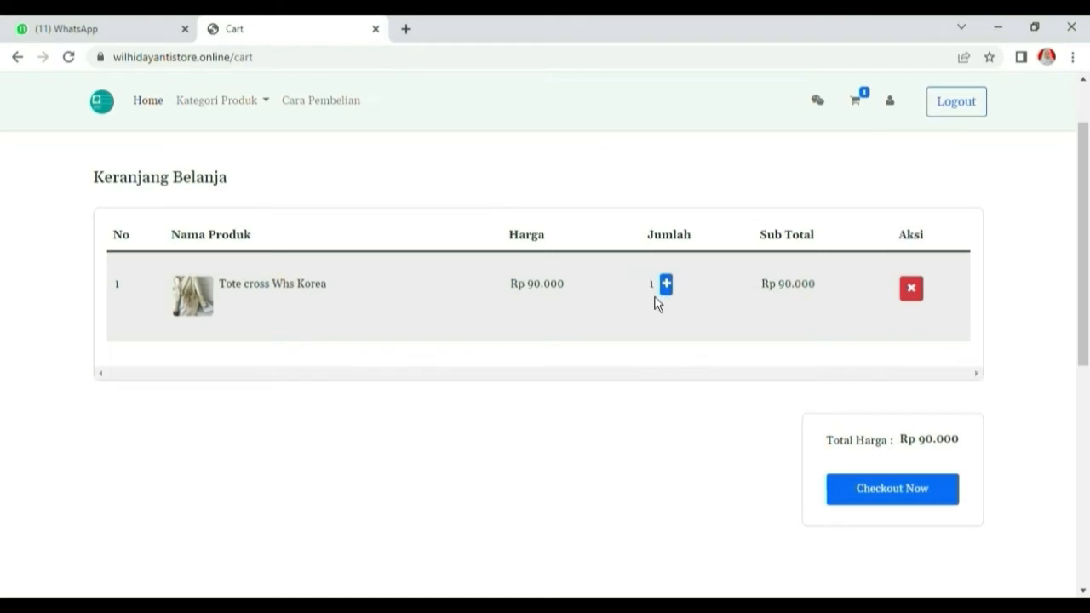
pyautogui.click(900, 502)
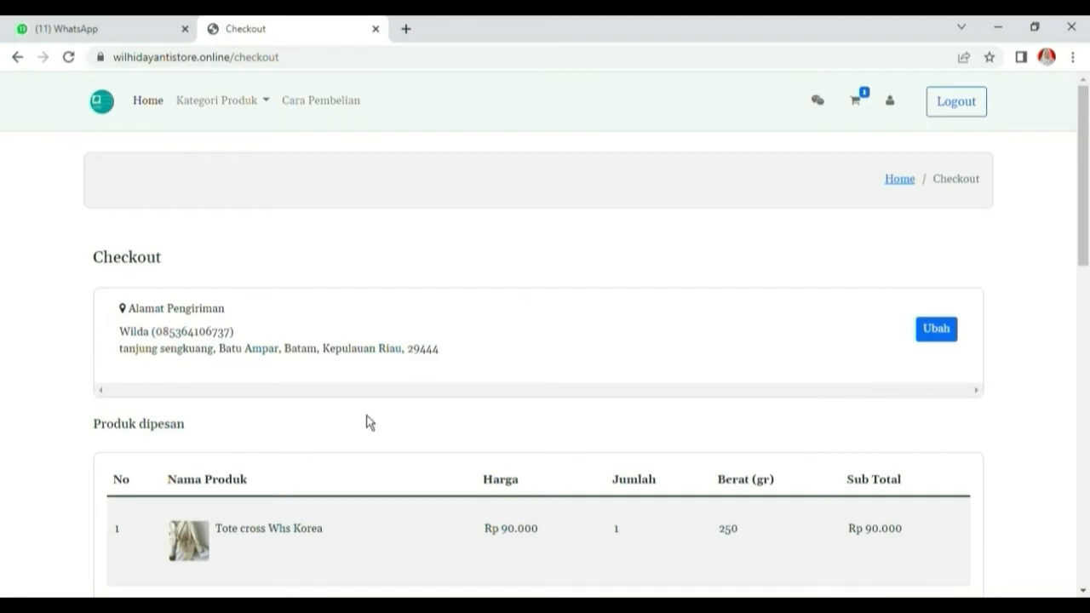
# Check the JNE shipping rates in the order's shipping options
pyautogui.scroll(-1, 434, 523)
pyautogui.scroll(-3, 434, 522)
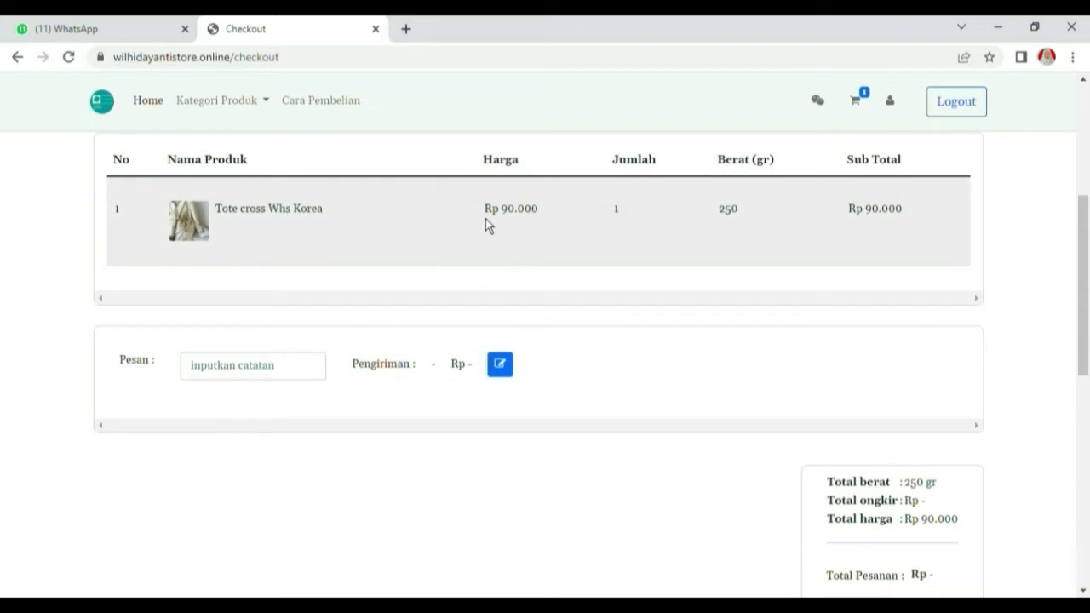
pyautogui.click(500, 366)
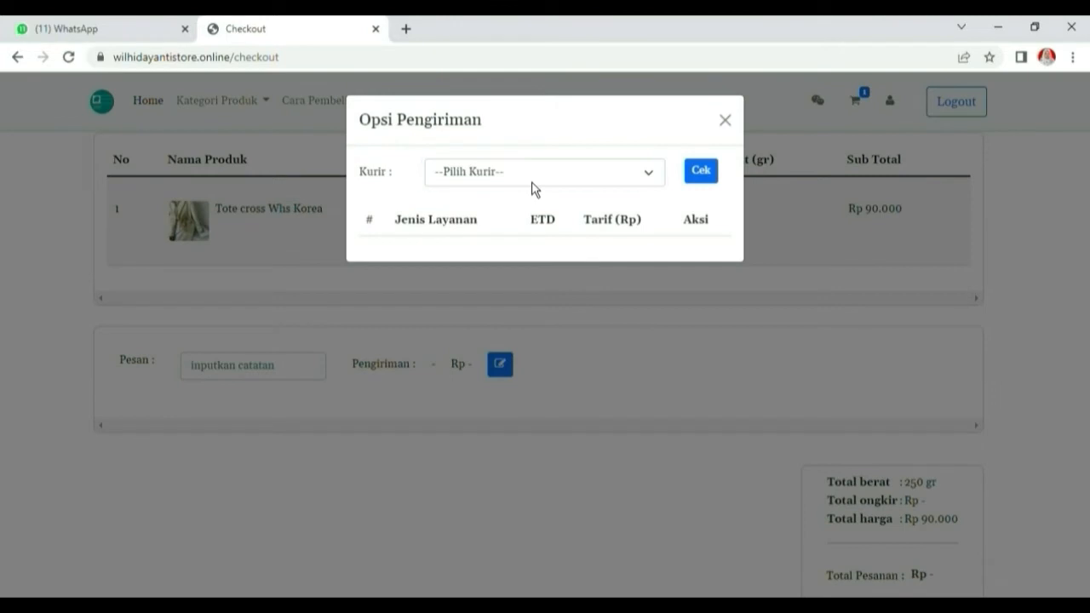
pyautogui.click(528, 224)
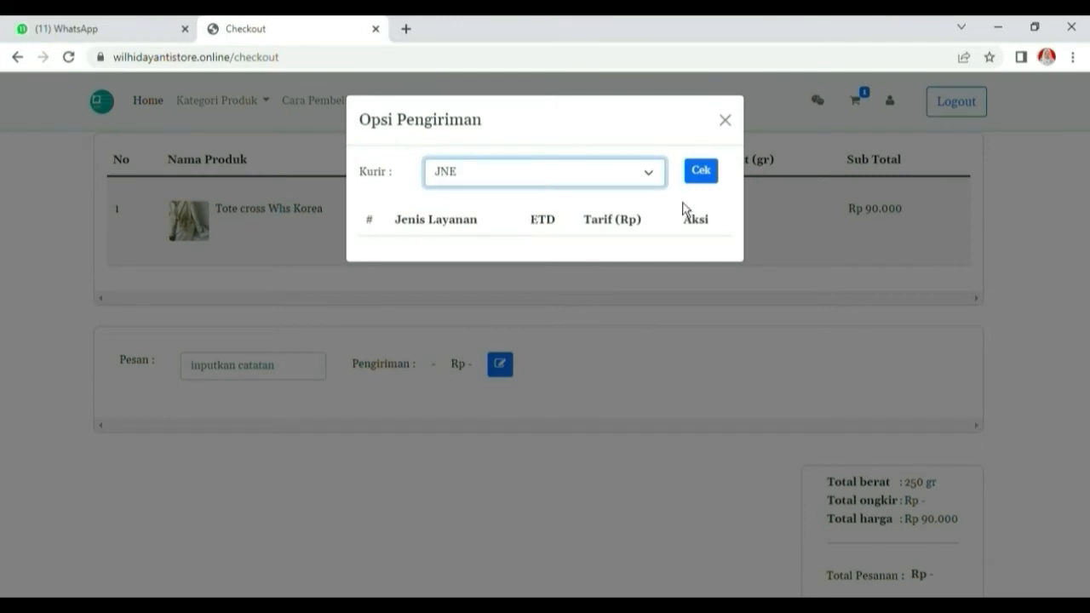
pyautogui.click(706, 182)
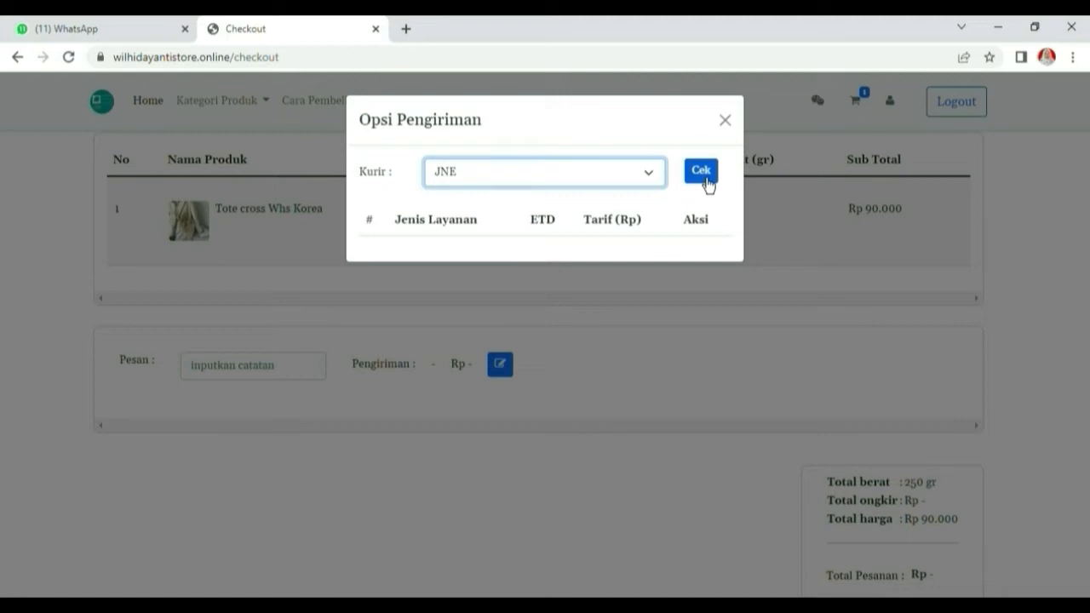
pyautogui.click(703, 173)
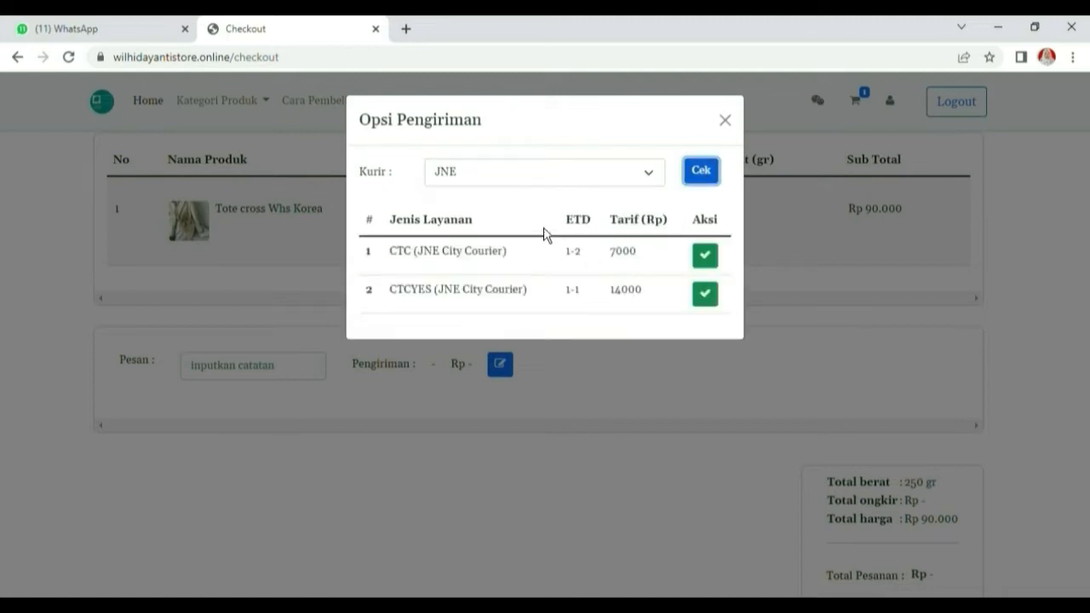
# Compare TIKI and POS INDONESIA rates, then choose JNE CTC for Rp 7.000
pyautogui.click(661, 181)
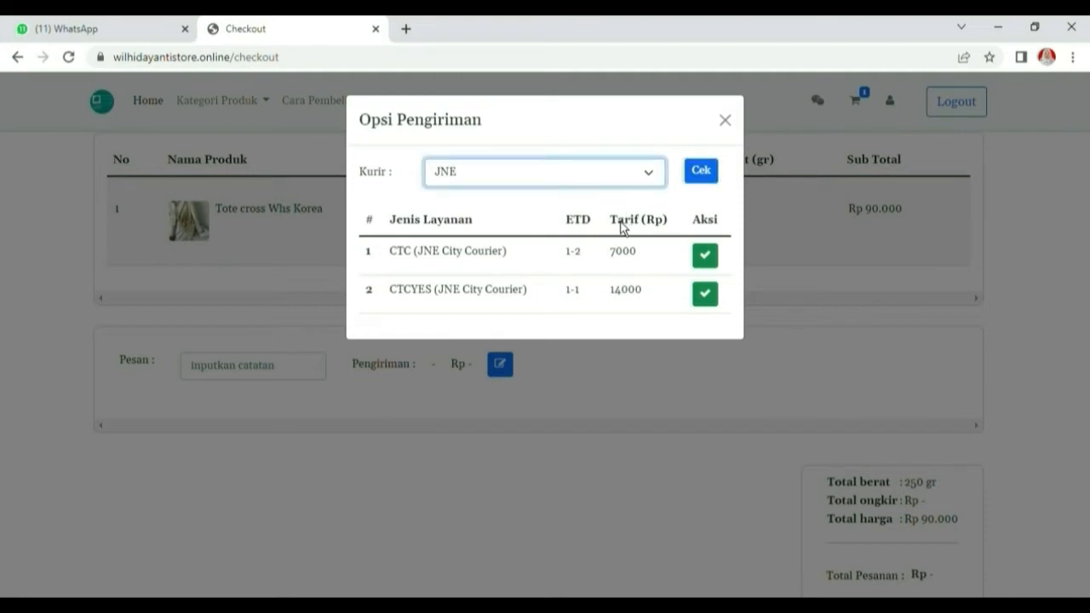
pyautogui.click(619, 239)
pyautogui.click(701, 186)
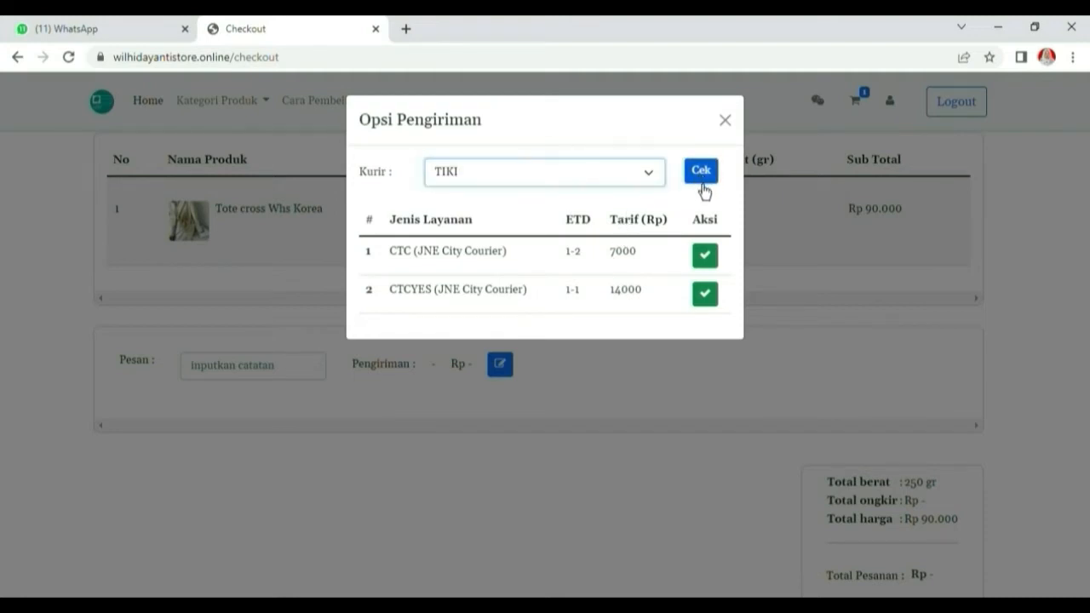
pyautogui.click(661, 182)
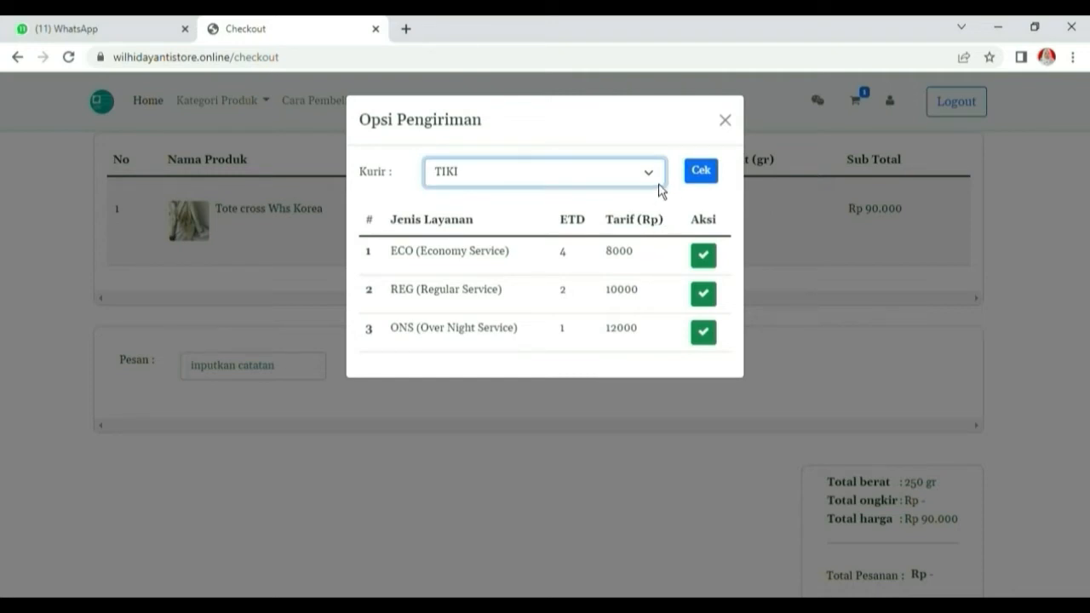
pyautogui.click(652, 251)
pyautogui.click(703, 172)
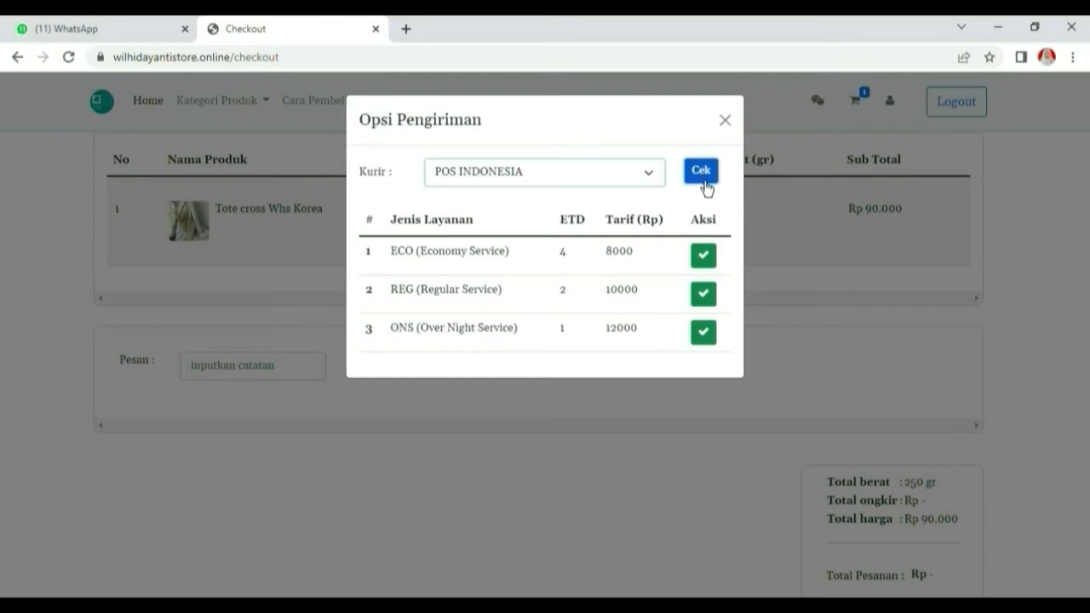
pyautogui.click(655, 180)
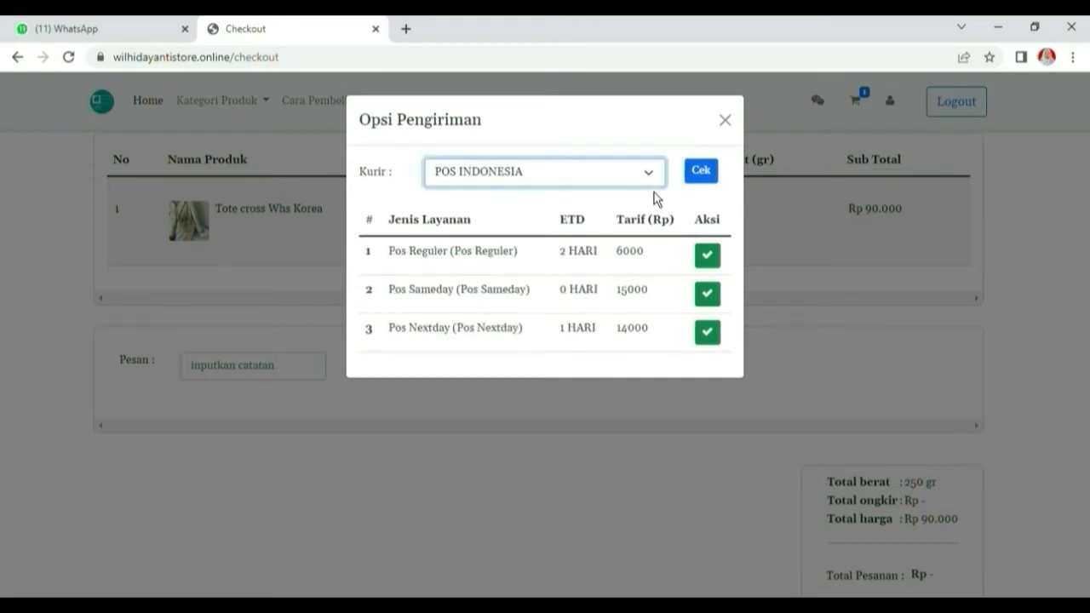
pyautogui.click(626, 226)
pyautogui.click(704, 179)
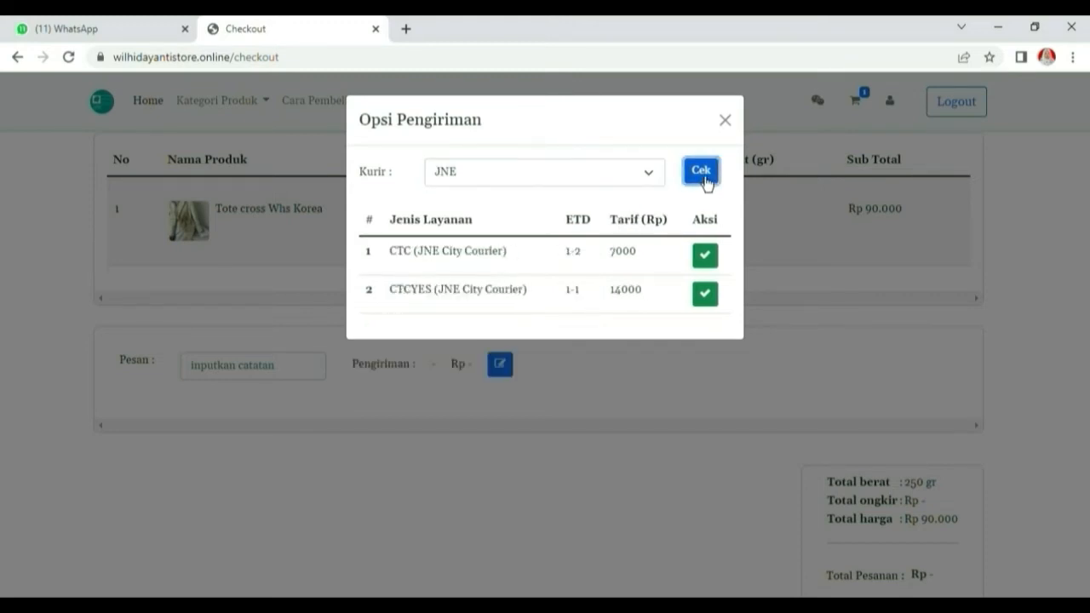
pyautogui.click(709, 259)
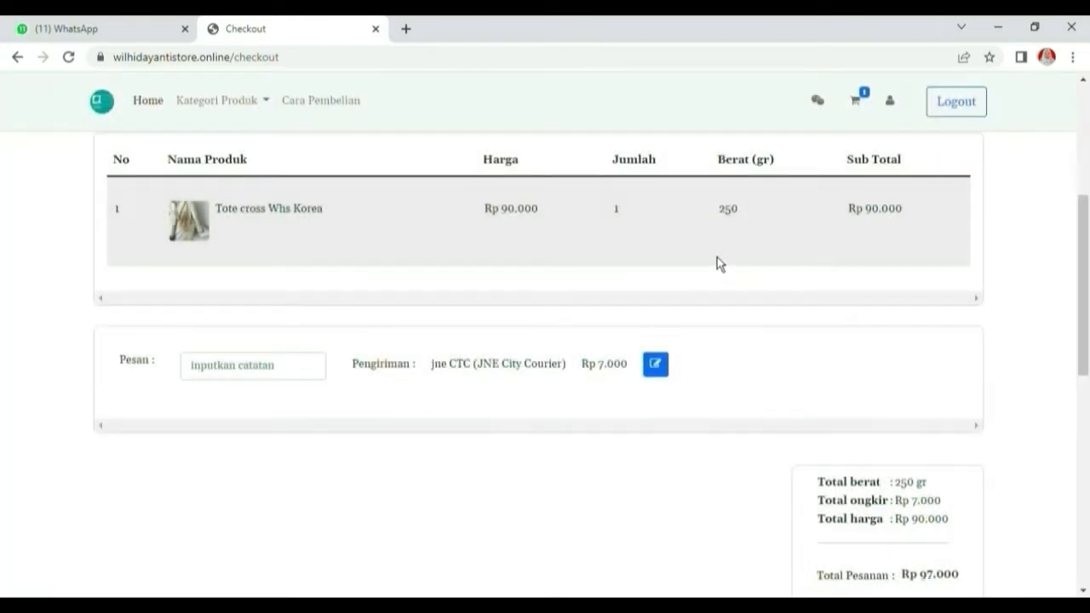
# Add the note 'sesuai foto ya kak' in Pesan and place the order with Buat Pesanan
pyautogui.click(298, 373)
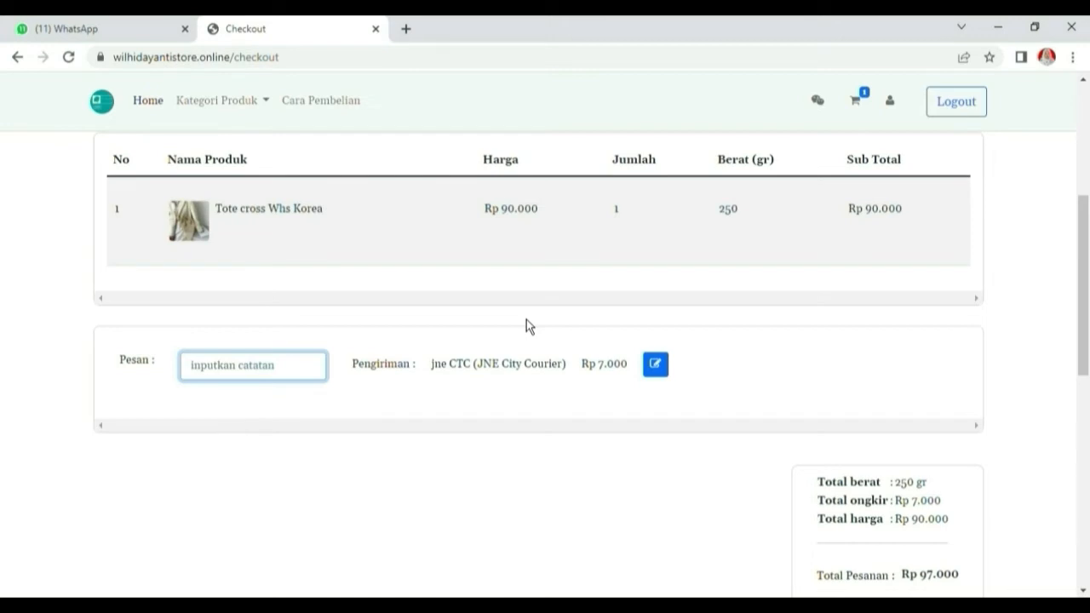
pyautogui.write('j')
pyautogui.press('BackSpace')
pyautogui.write('sesuai foto ya kak')
pyautogui.scroll(-2, 749, 430)
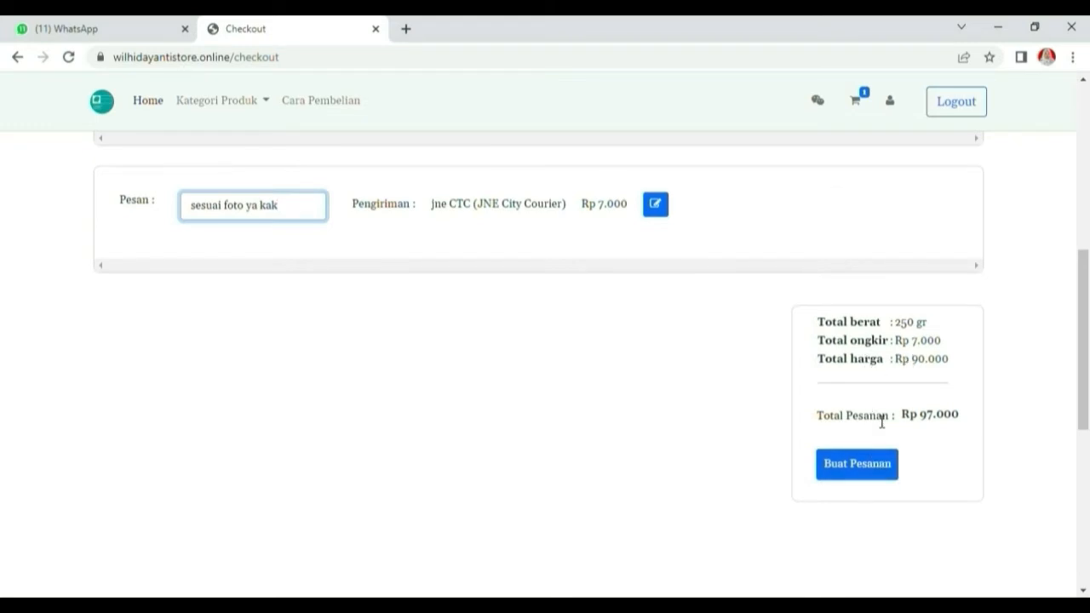
pyautogui.click(891, 475)
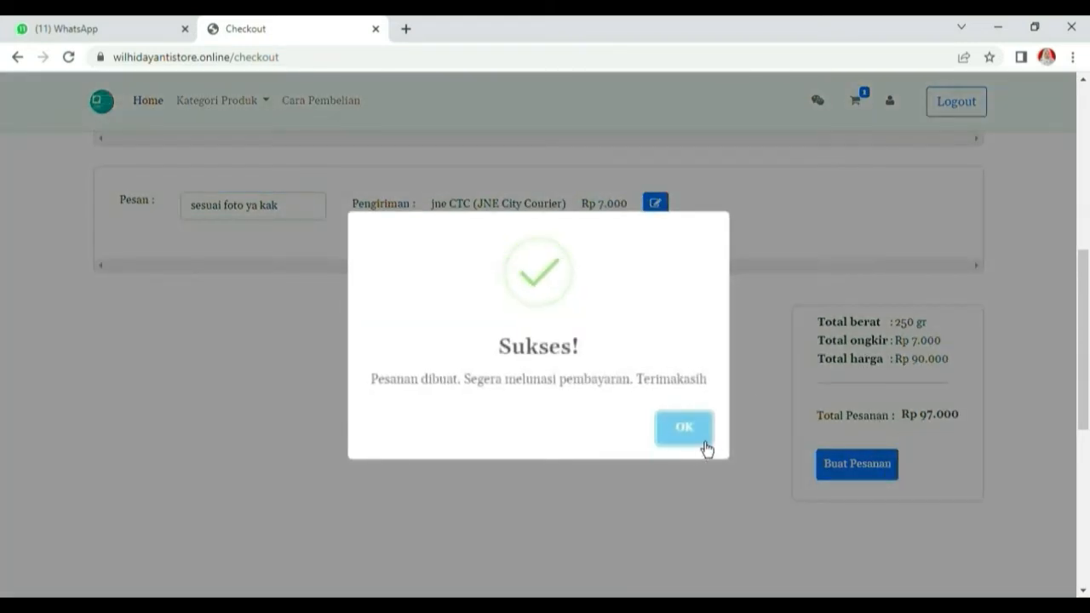
pyautogui.click(704, 441)
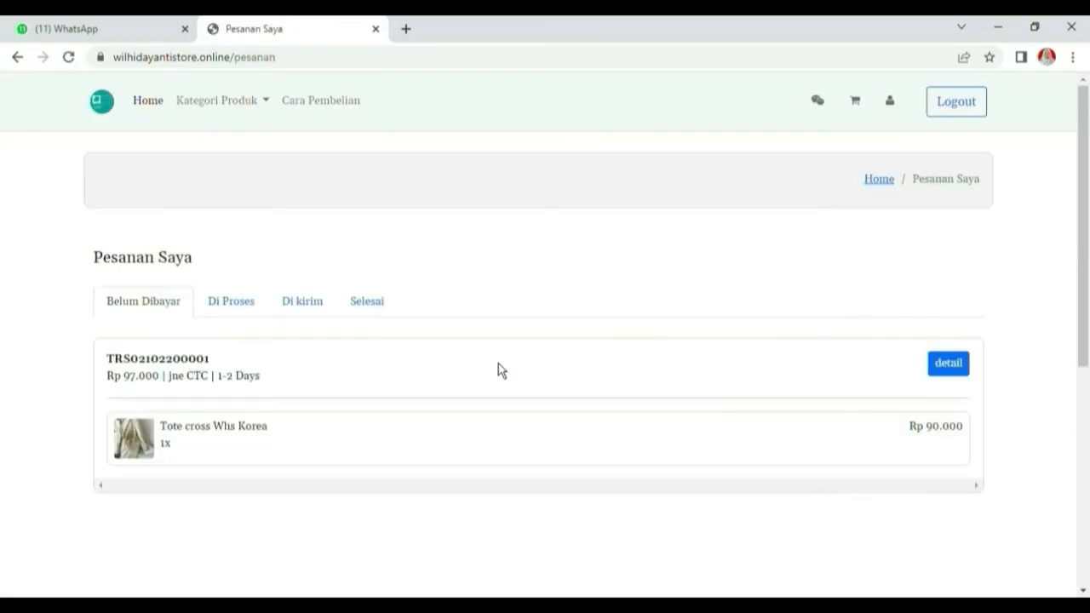
# Upload WIL.JPG as payment proof for the unpaid Tote cross Whs Korea order
pyautogui.click(957, 371)
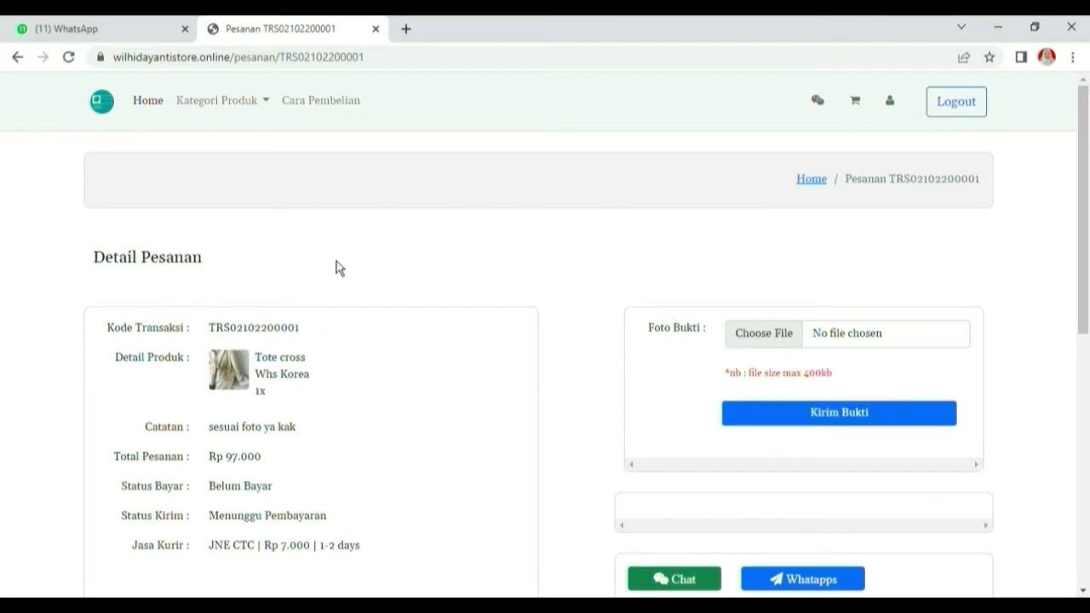
pyautogui.scroll(-1, 318, 384)
pyautogui.scroll(1, 814, 304)
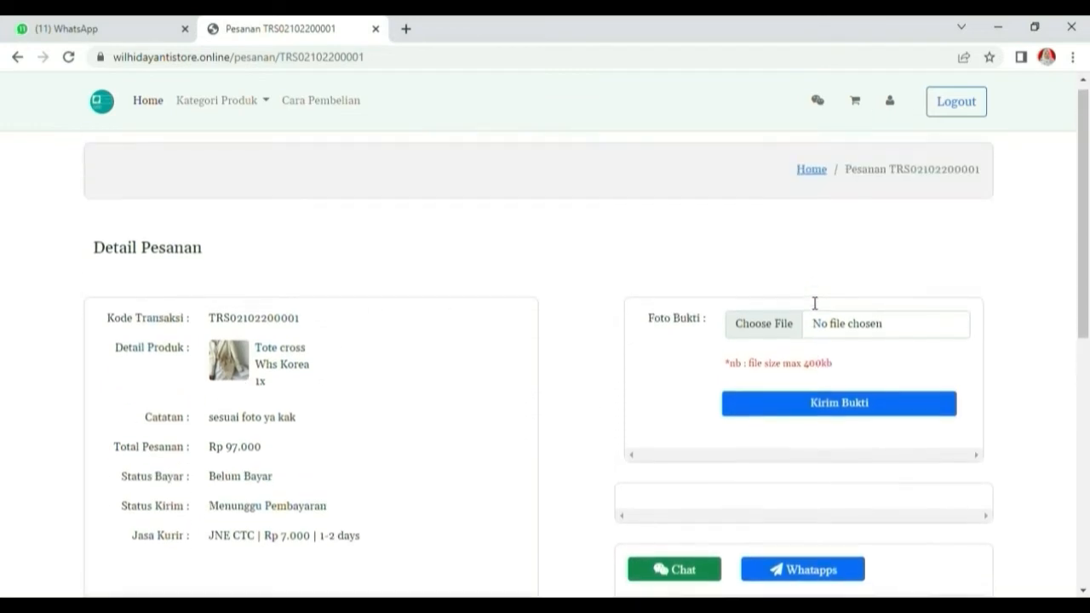
pyautogui.click(800, 342)
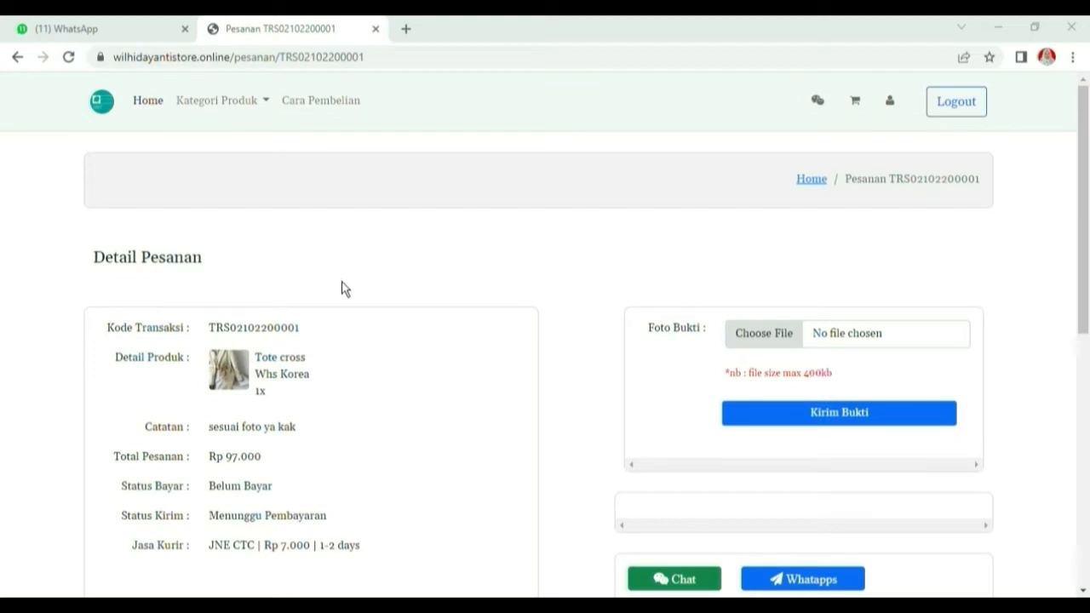
pyautogui.doubleClick(297, 294)
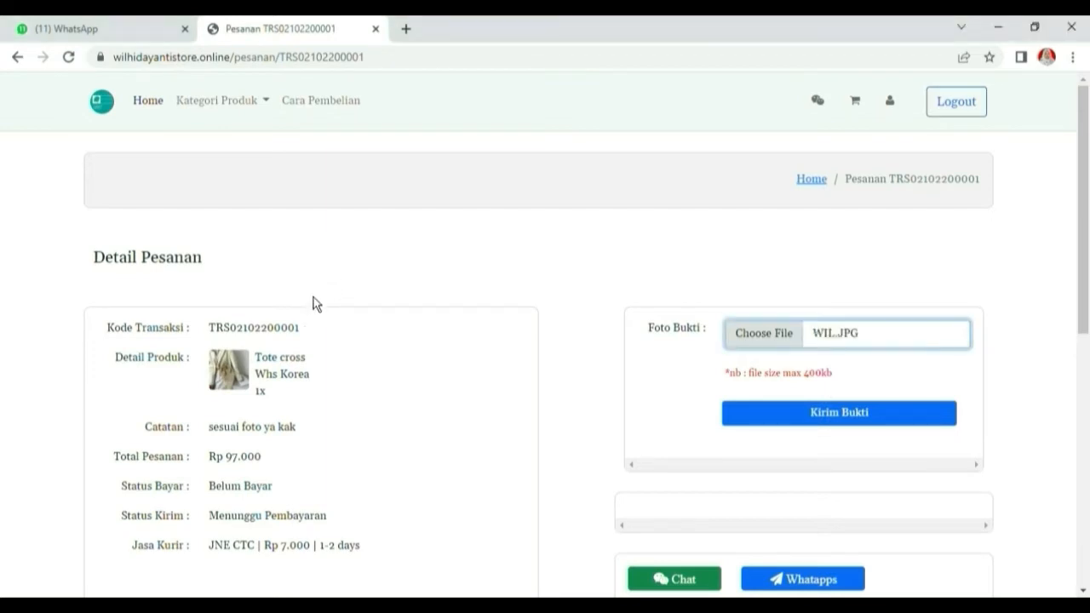
pyautogui.click(829, 413)
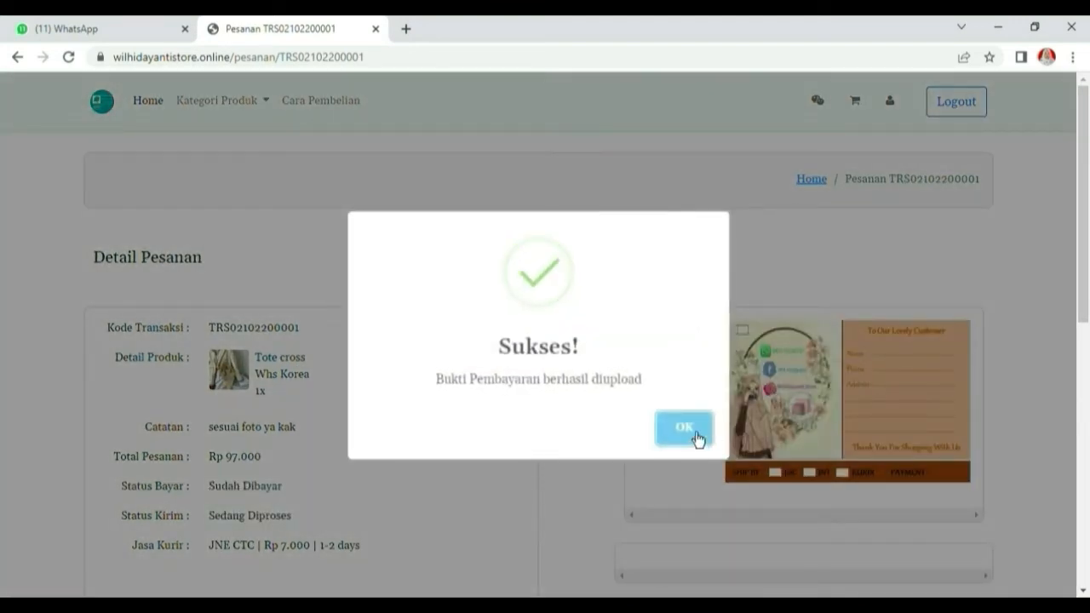
pyautogui.click(696, 437)
pyautogui.scroll(-2, 839, 452)
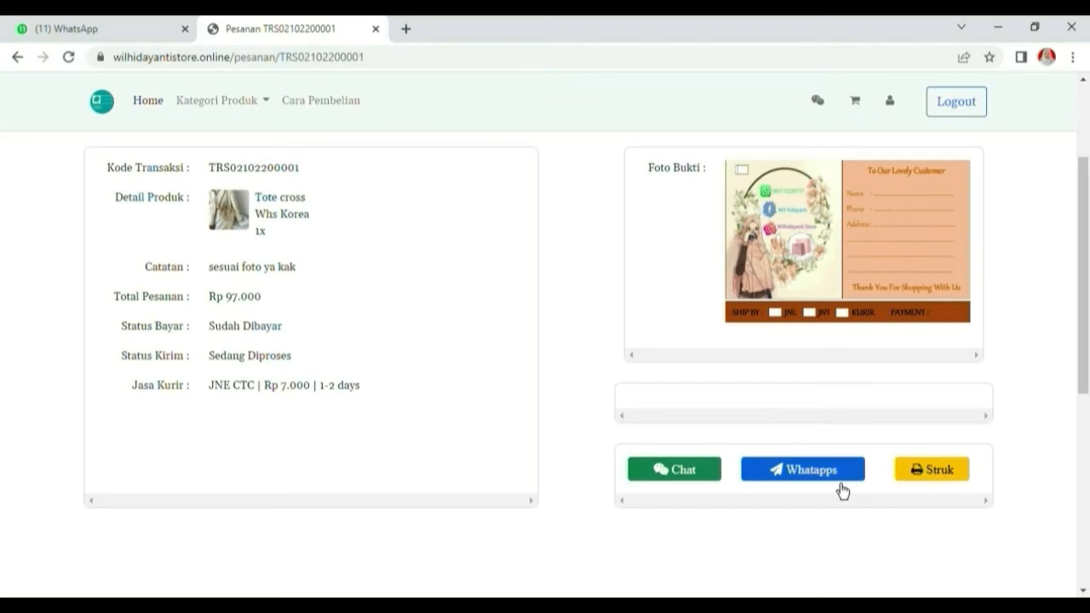
pyautogui.scroll(2, 672, 354)
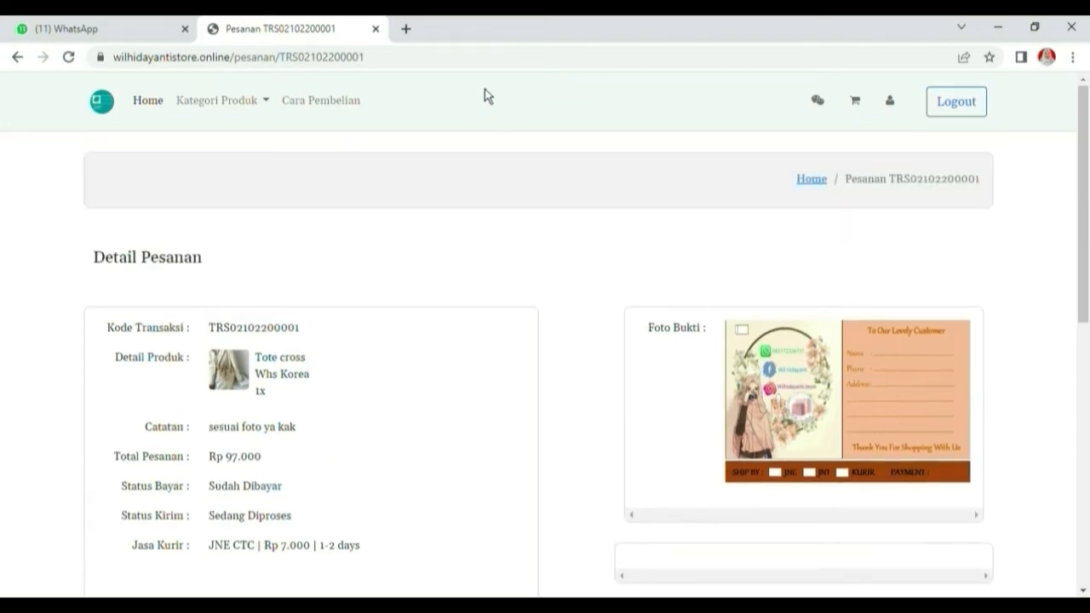
# In a new tab, log in to the store's admin panel with the saved username and password
pyautogui.click(406, 29)
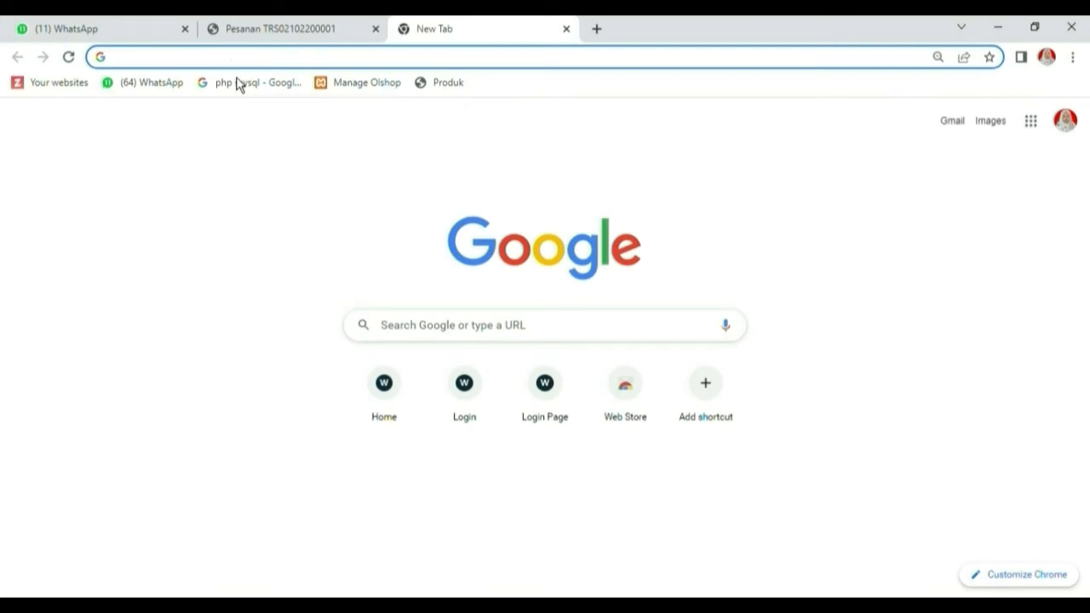
pyautogui.write('wilhidayantistore.online')
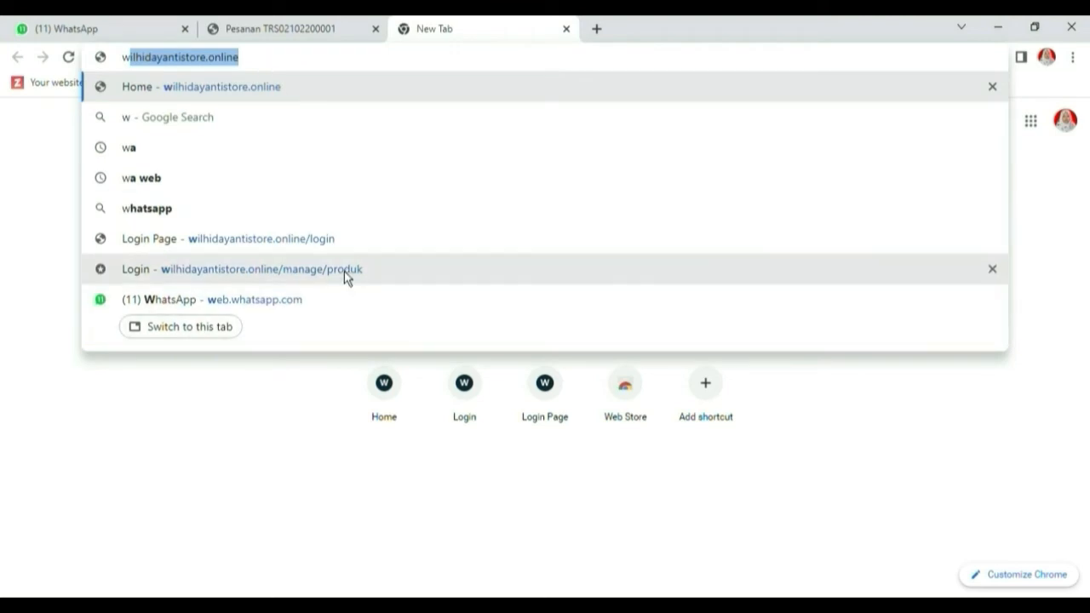
pyautogui.click(344, 271)
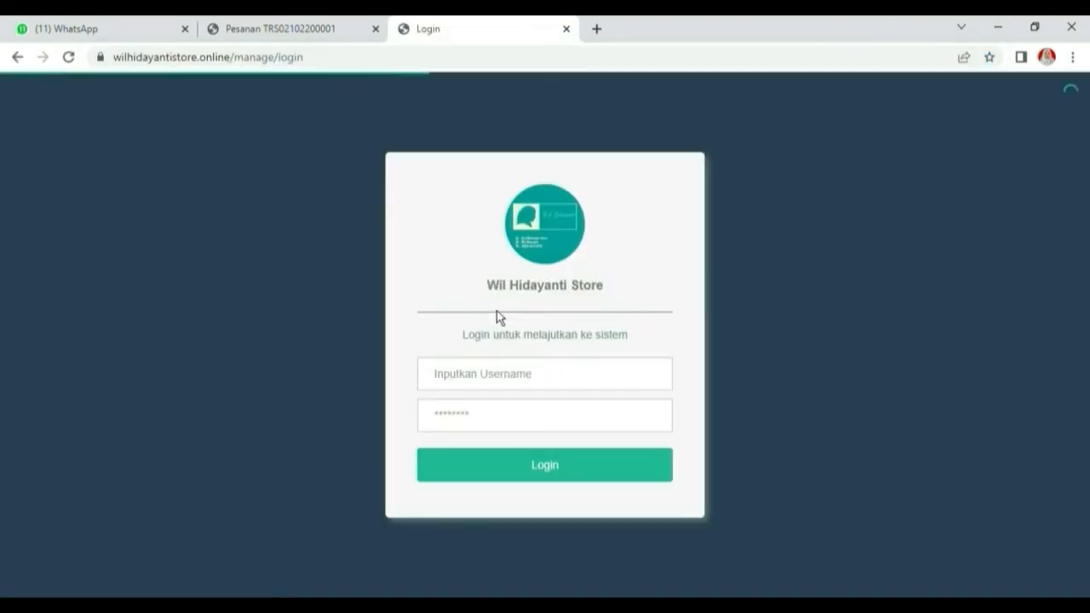
pyautogui.click(496, 377)
pyautogui.click(553, 458)
pyautogui.click(505, 421)
pyautogui.write('*')
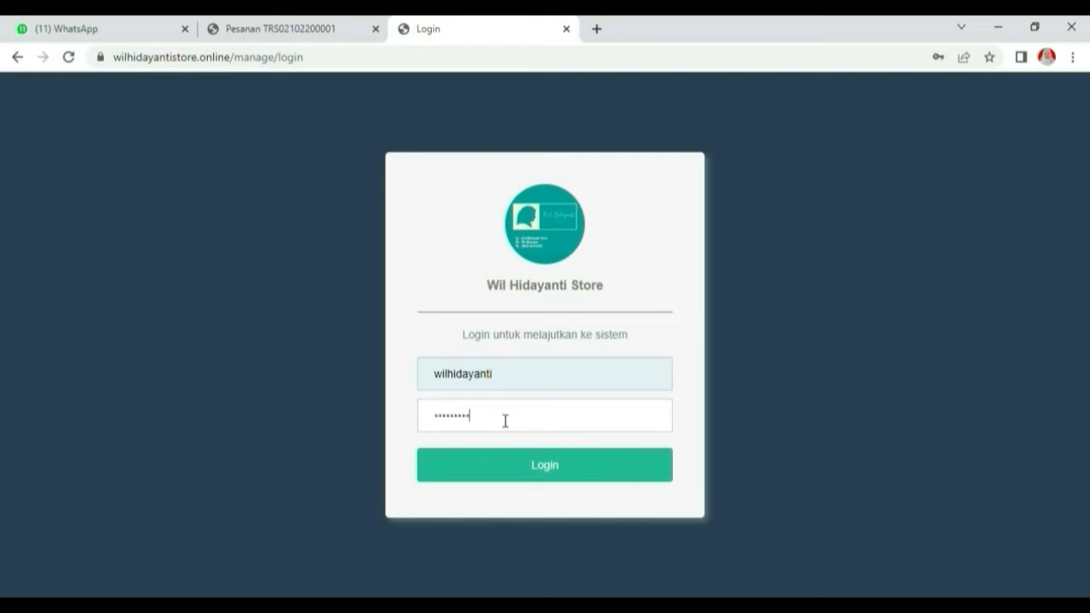
pyautogui.click(509, 468)
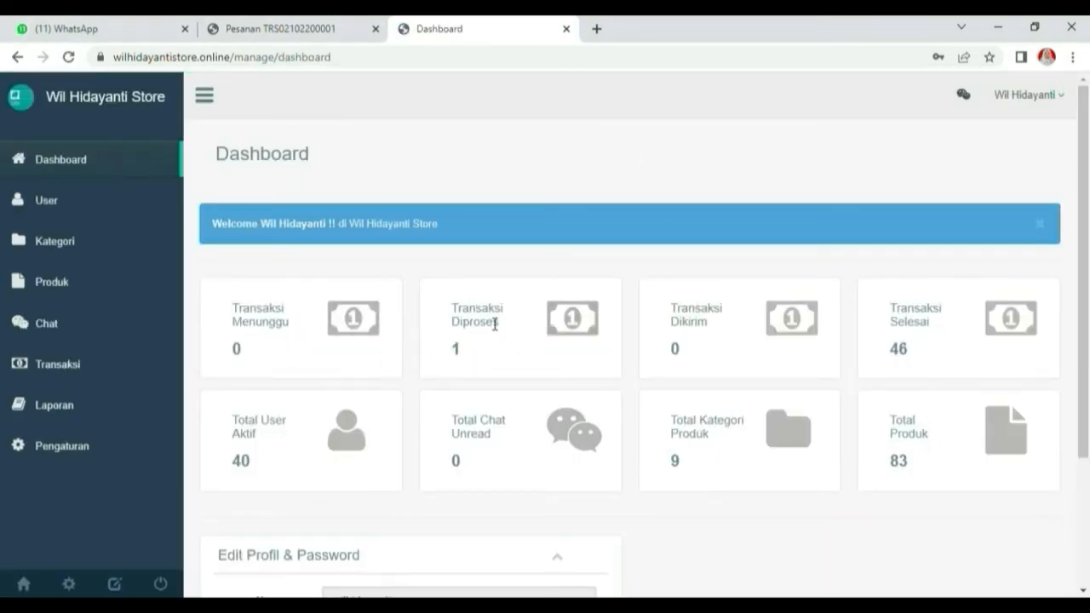
# Open Transaksi and view the details of the latest transaction in row 1
pyautogui.click(72, 376)
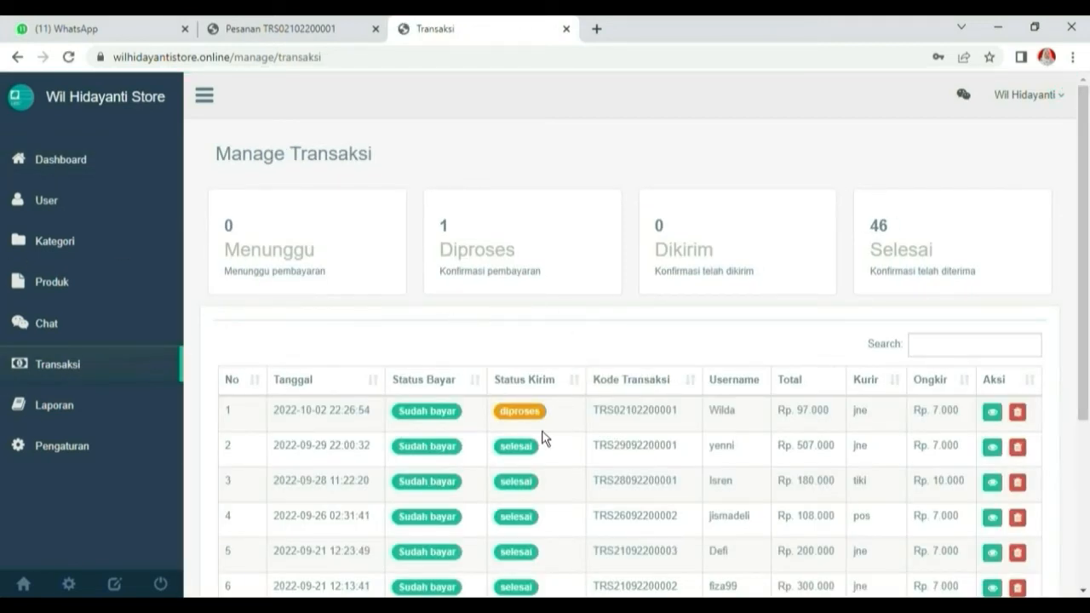
pyautogui.click(993, 413)
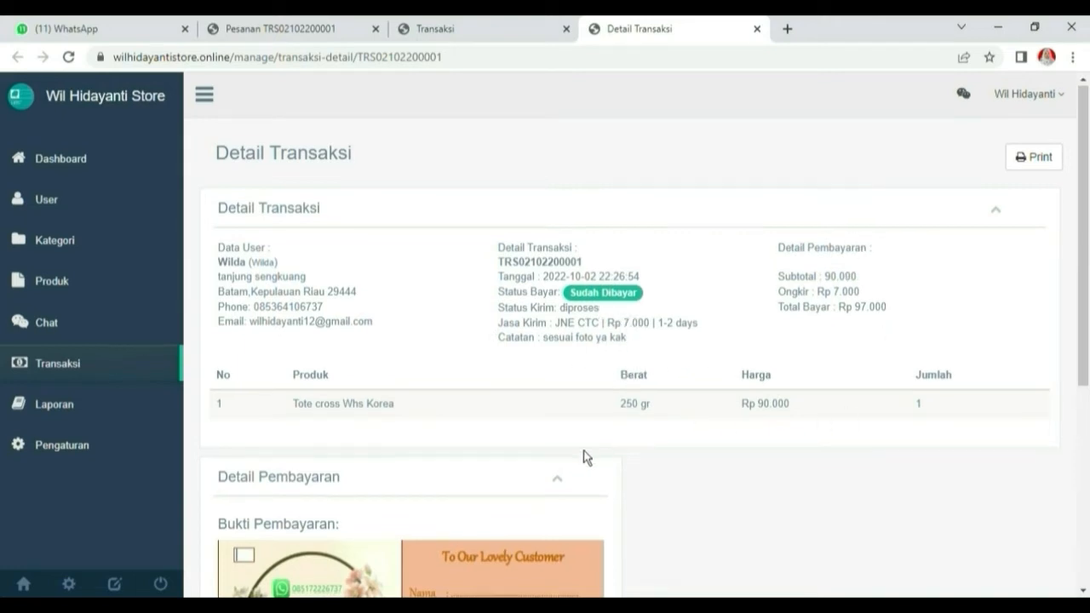
# Set the order's Ubah Status Kirim to dikirim and save it
pyautogui.scroll(-2, 458, 434)
pyautogui.scroll(-1, 458, 433)
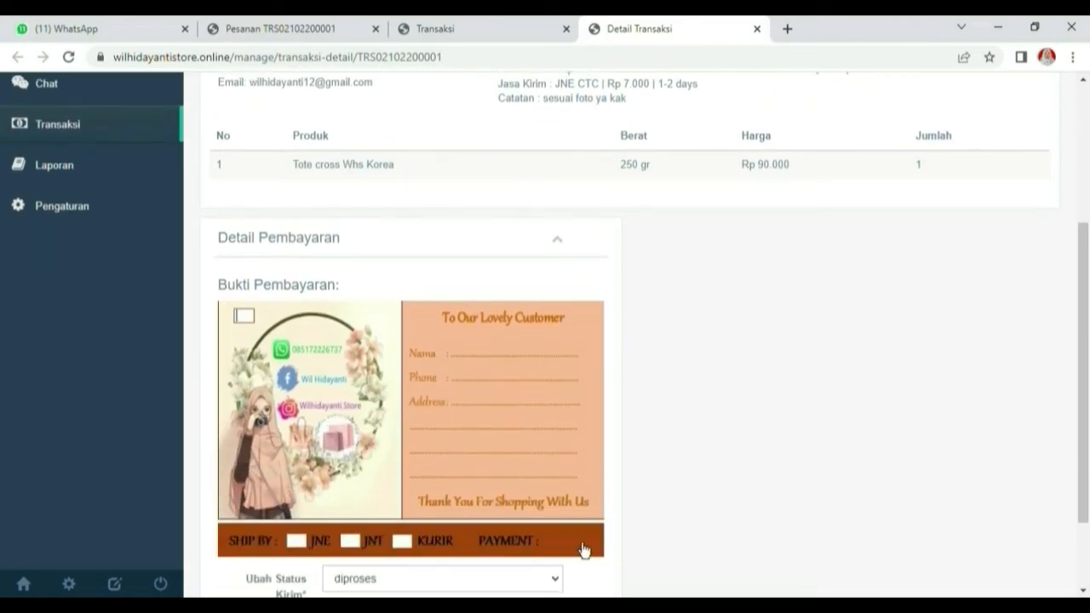
pyautogui.scroll(-1, 464, 521)
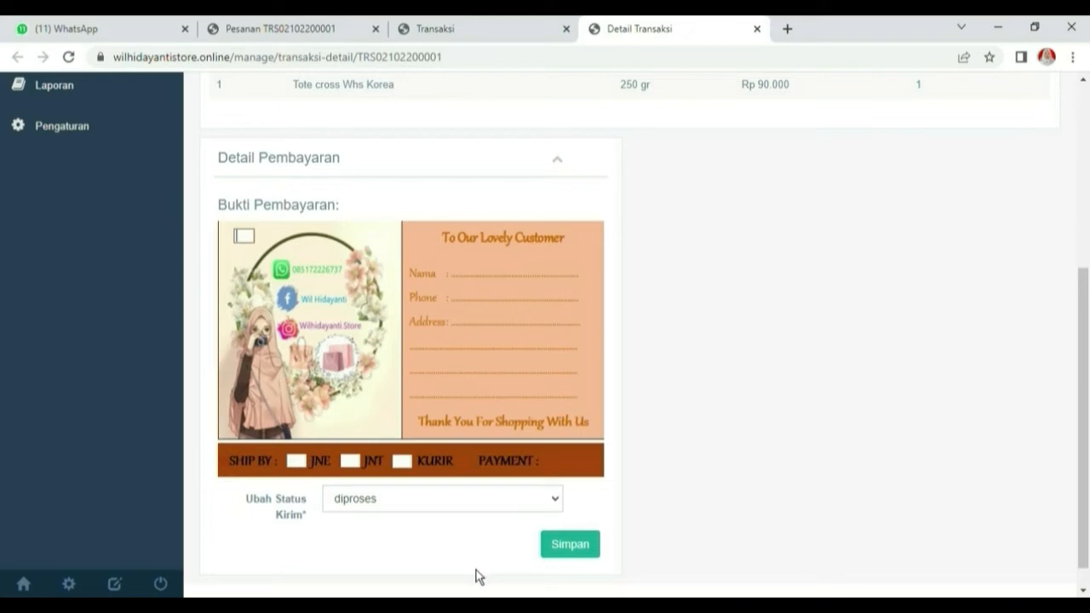
pyautogui.press('Down')
pyautogui.click(584, 553)
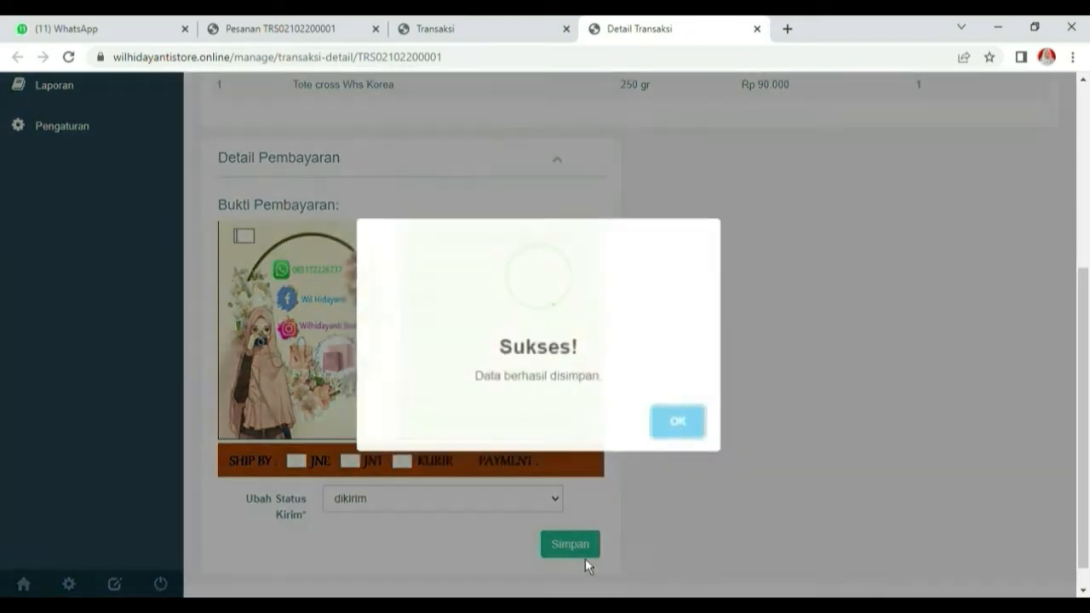
pyautogui.click(688, 444)
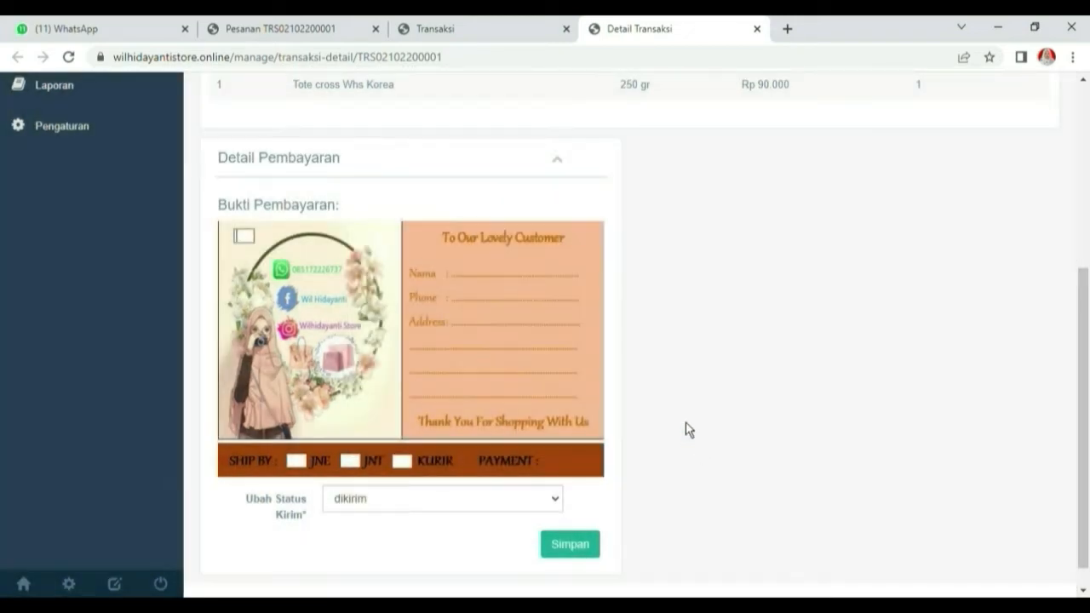
# Return to the shop's Pesanan order page tab
pyautogui.scroll(-1, 562, 443)
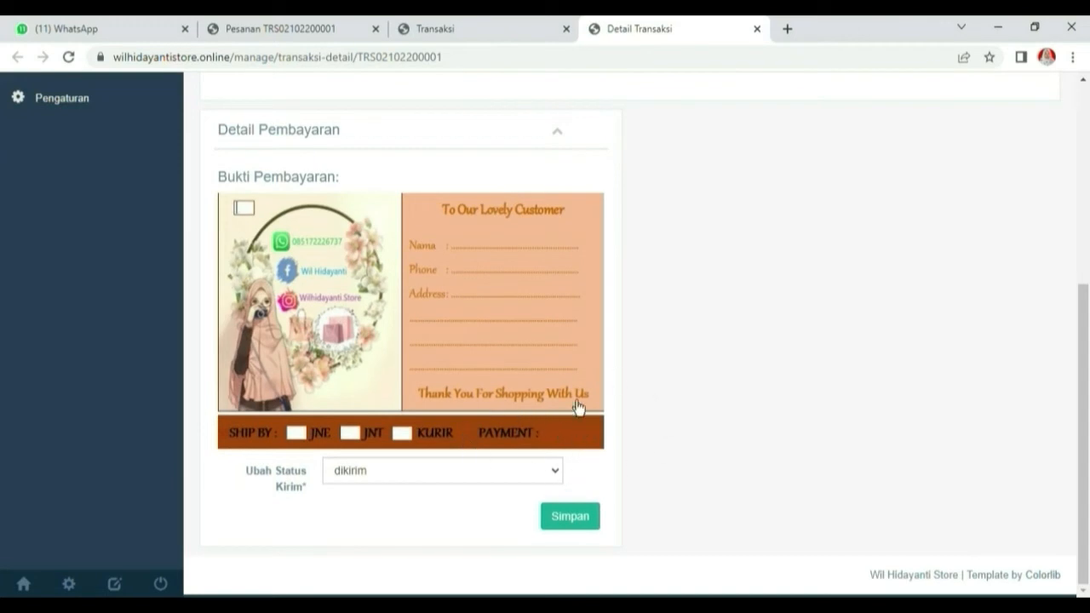
pyautogui.scroll(4, 582, 349)
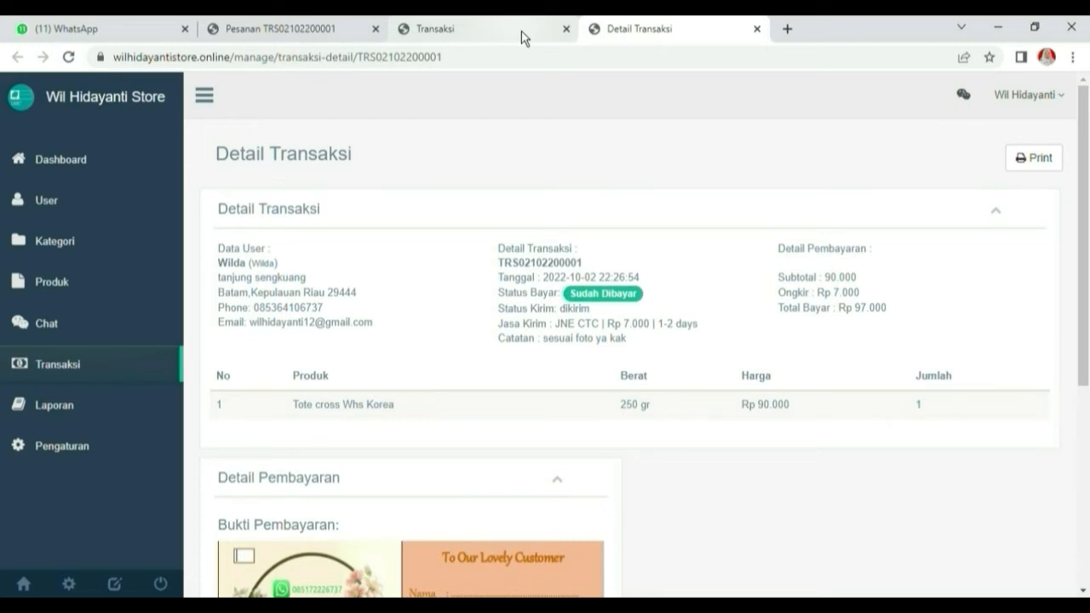
pyautogui.click(334, 34)
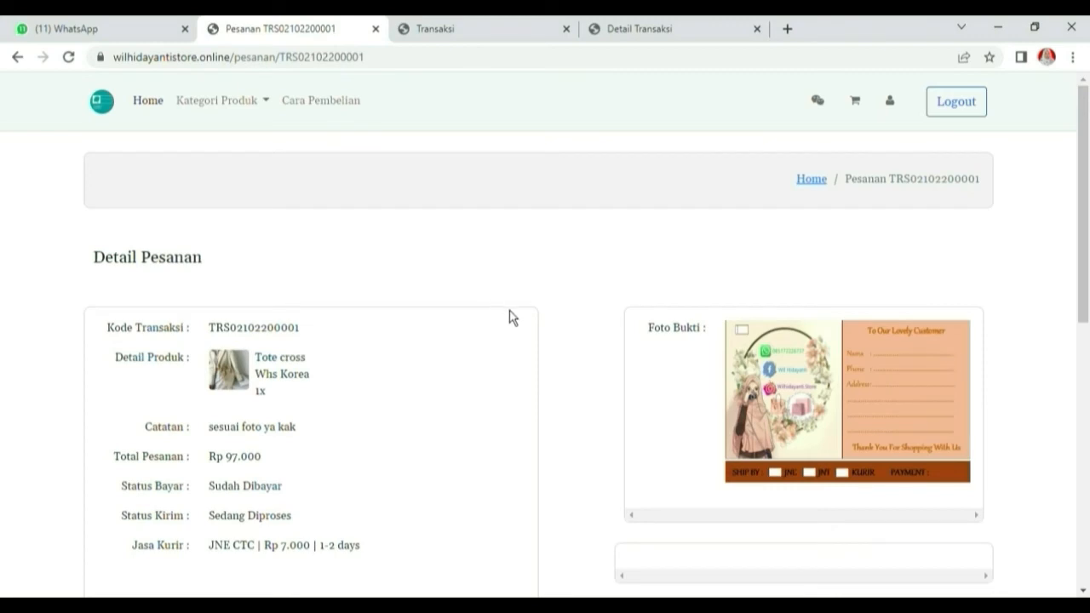
# Reload the order page and confirm receipt as Produk Diterima, so Status Kirim becomes Selesai
pyautogui.click(68, 57)
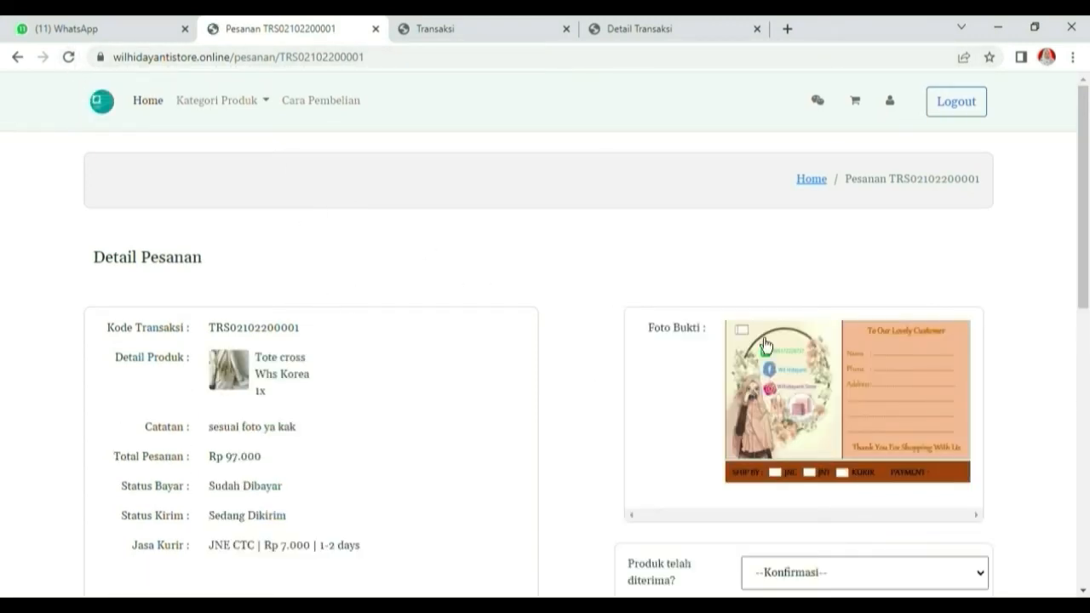
pyautogui.scroll(-2, 796, 374)
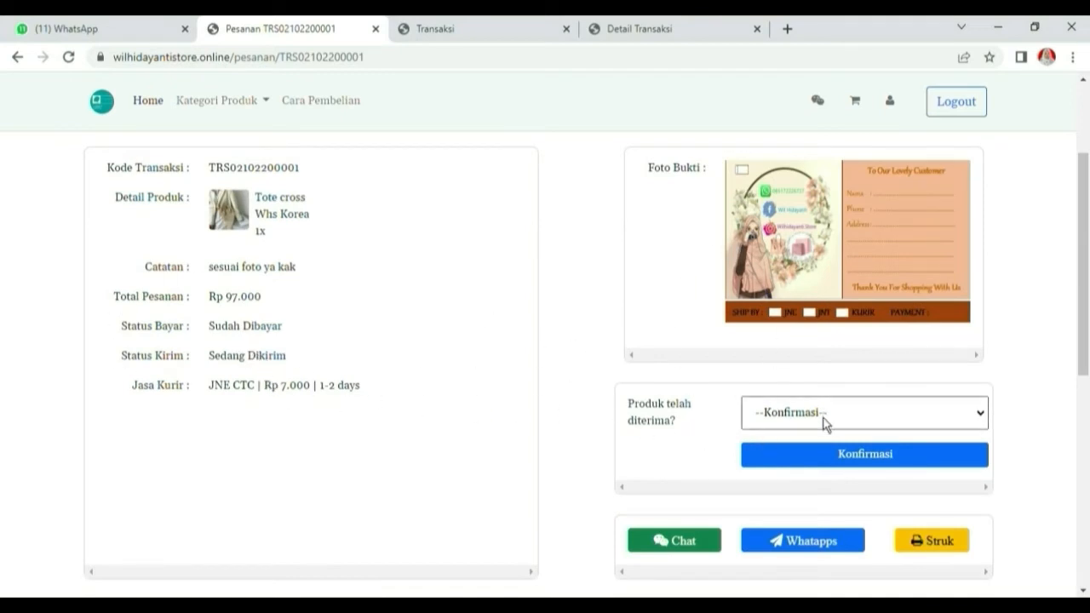
pyautogui.press('Down')
pyautogui.click(862, 468)
pyautogui.click(691, 438)
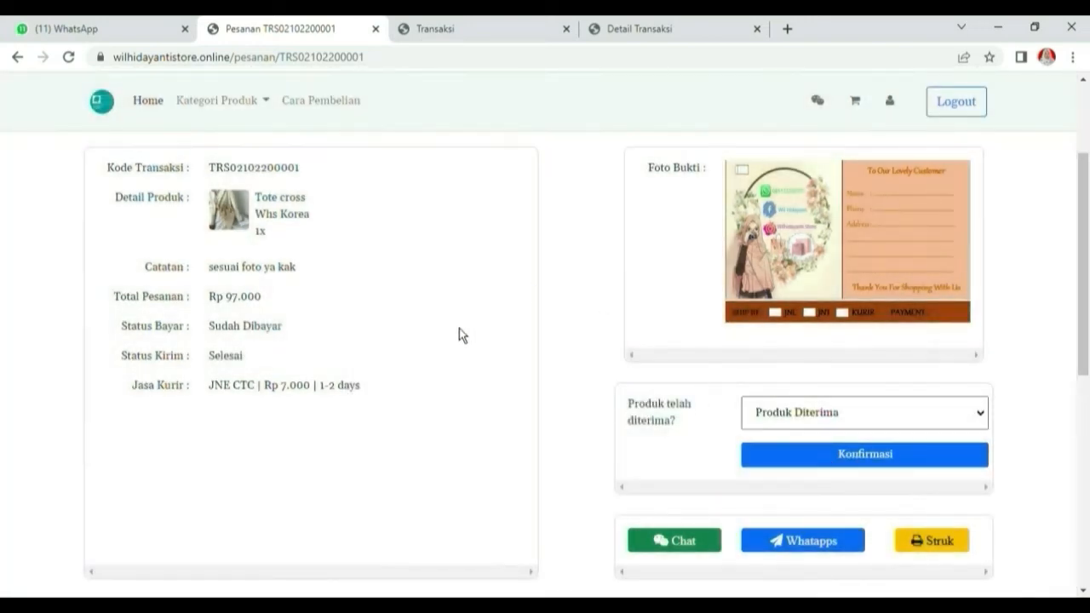
pyautogui.click(632, 30)
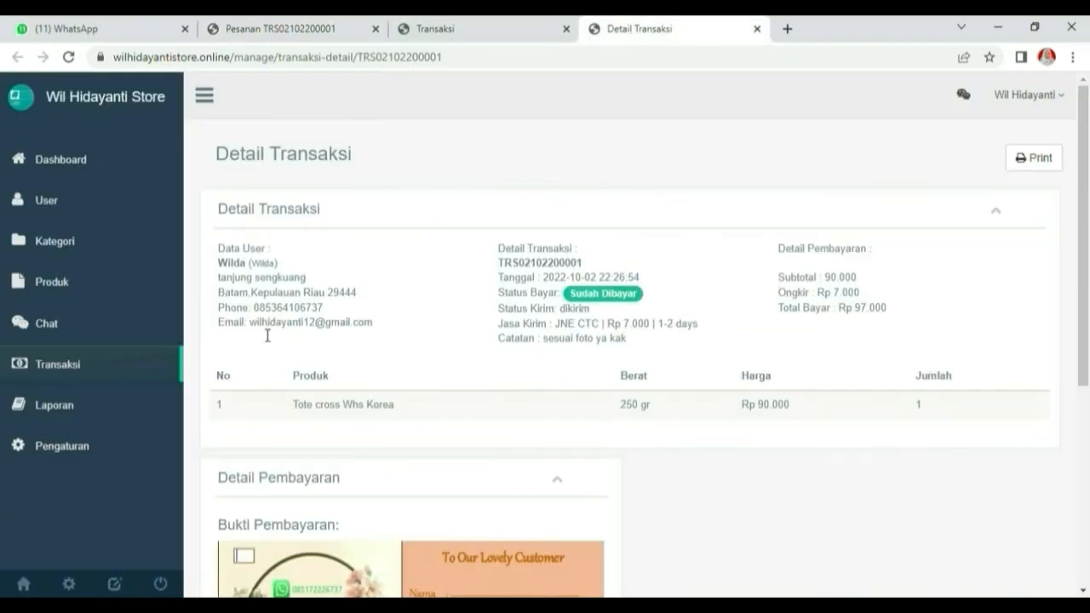
# Refresh the transaction detail, return to the transaction list, and close that Transaksi tab
pyautogui.click(72, 61)
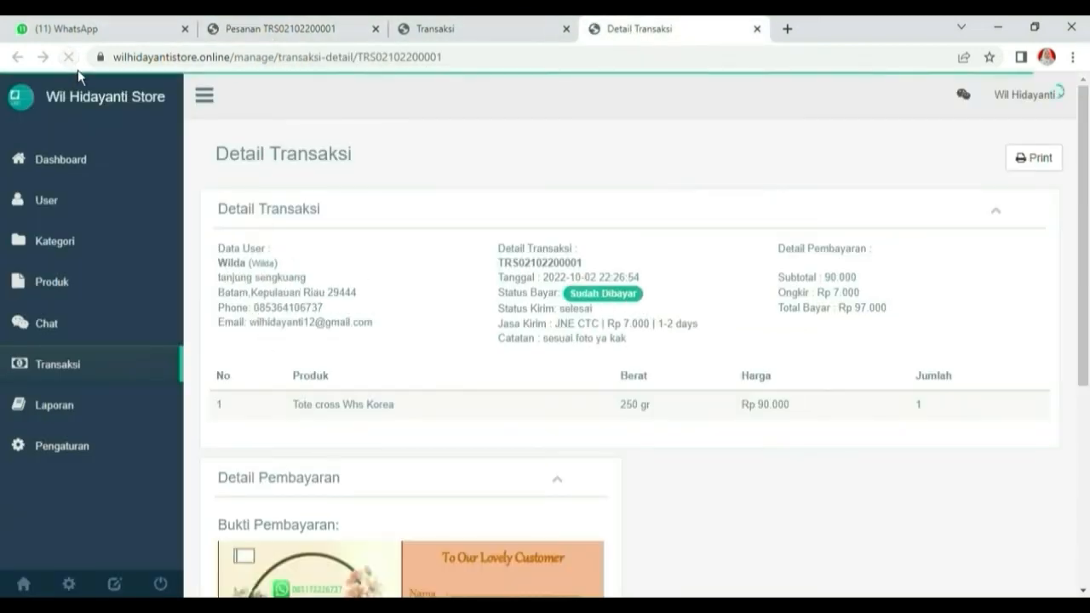
pyautogui.scroll(-4, 465, 364)
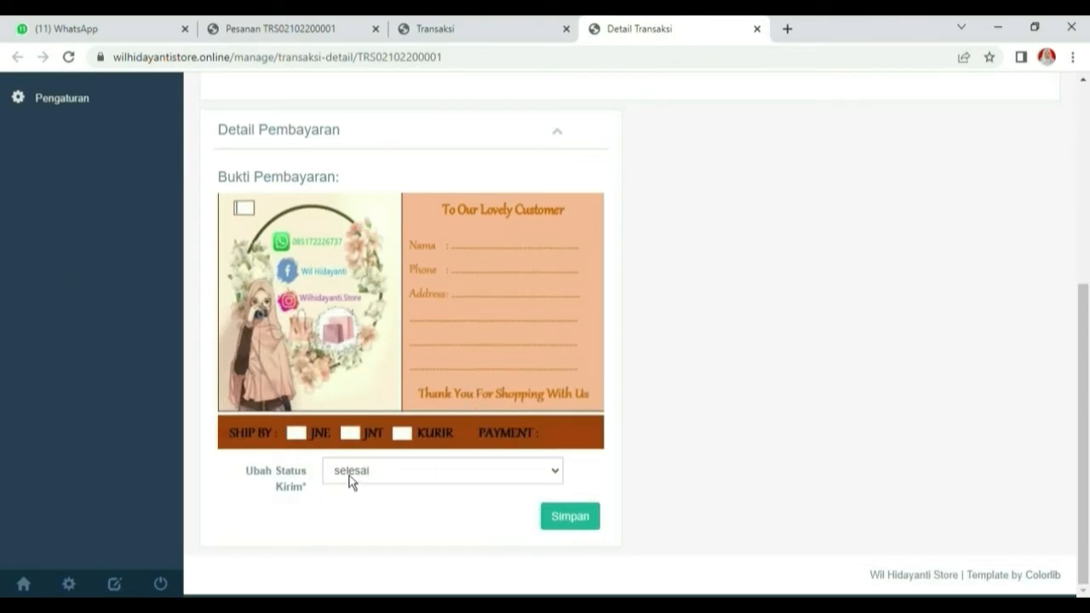
pyautogui.scroll(4, 311, 253)
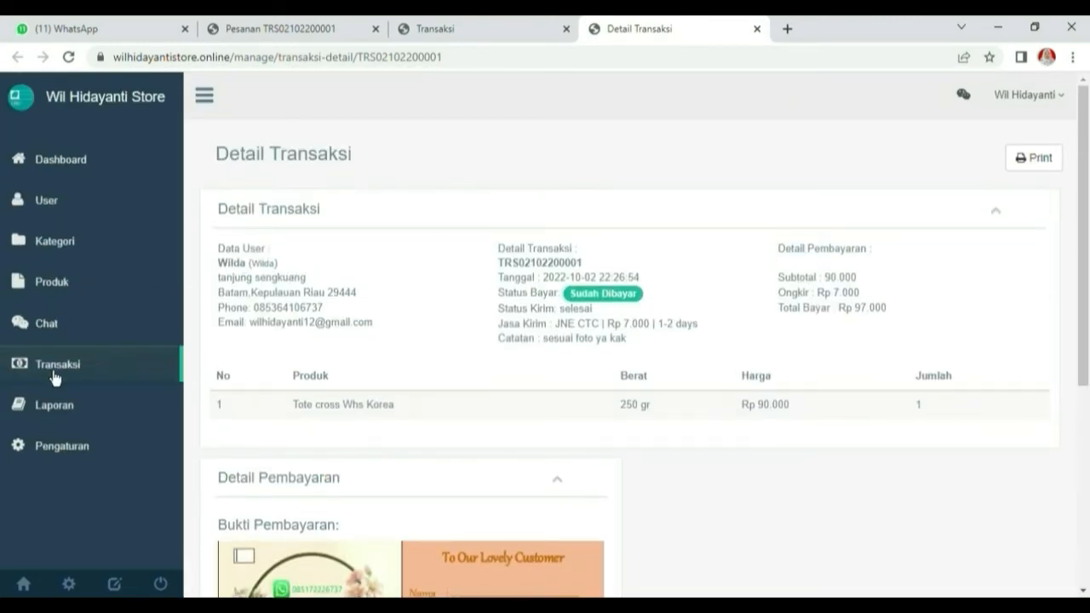
pyautogui.click(53, 368)
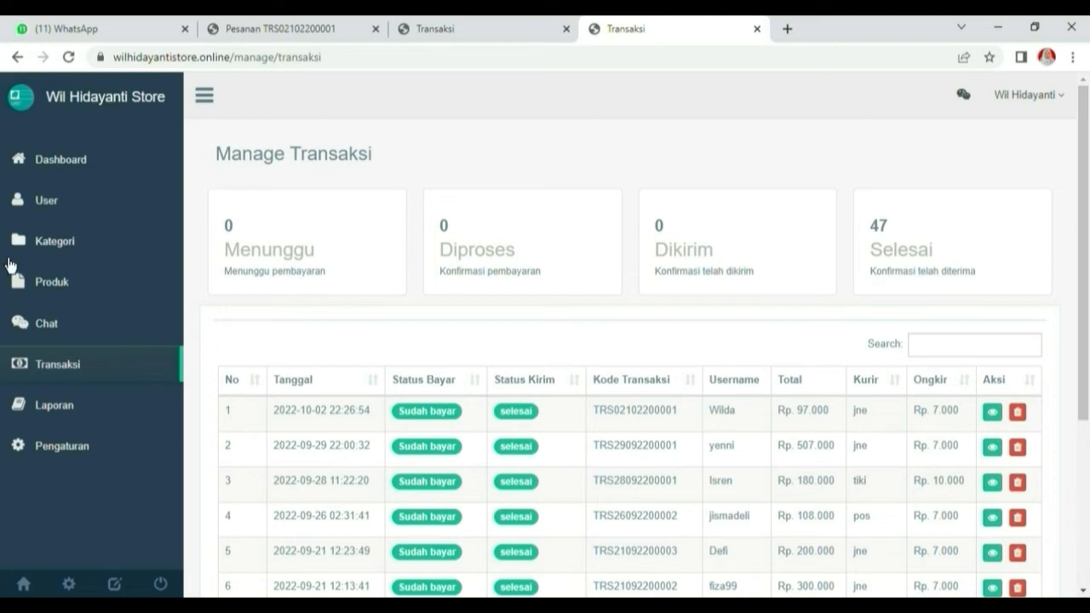
pyautogui.hotkey('ctrl', 'w')
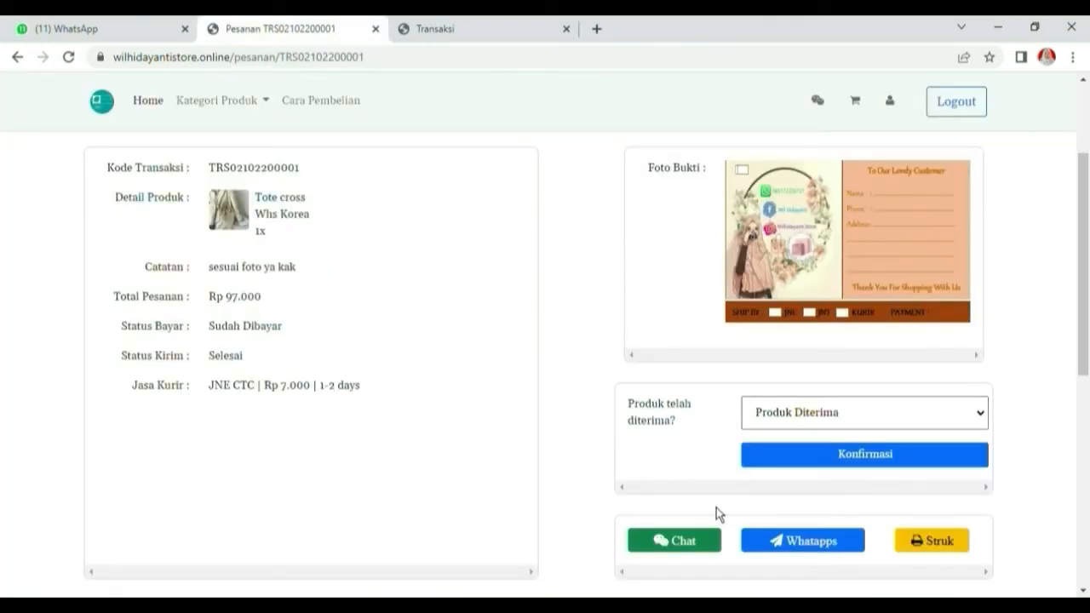
# Send the admin a chat: 'assalamualaikum kakak, paketnya sudah saya terima ya, terimakasih'
pyautogui.click(679, 545)
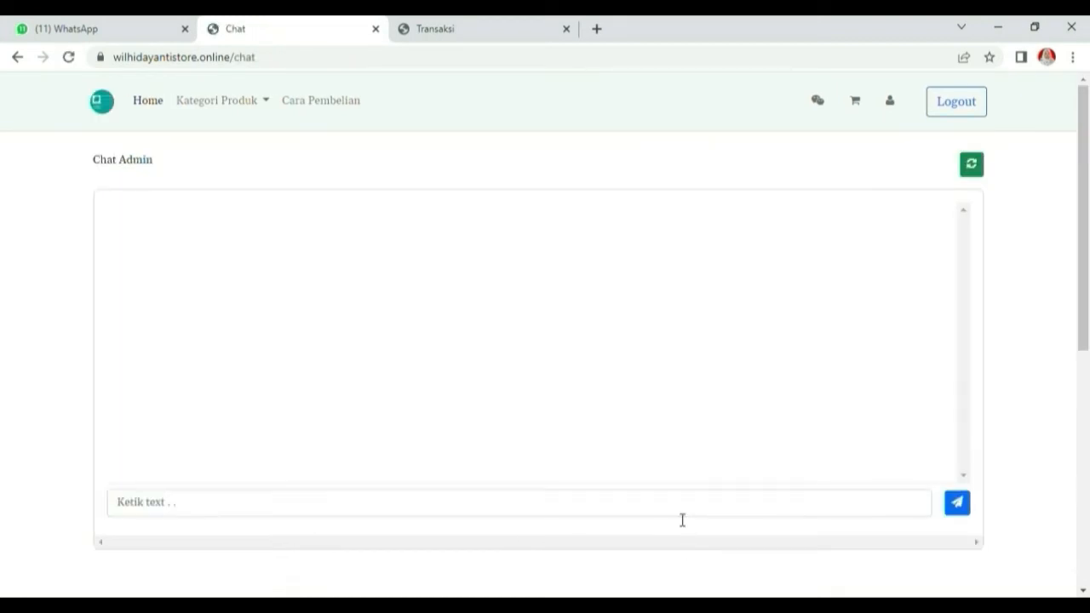
pyautogui.click(278, 512)
pyautogui.write('assalamualaikum ka')
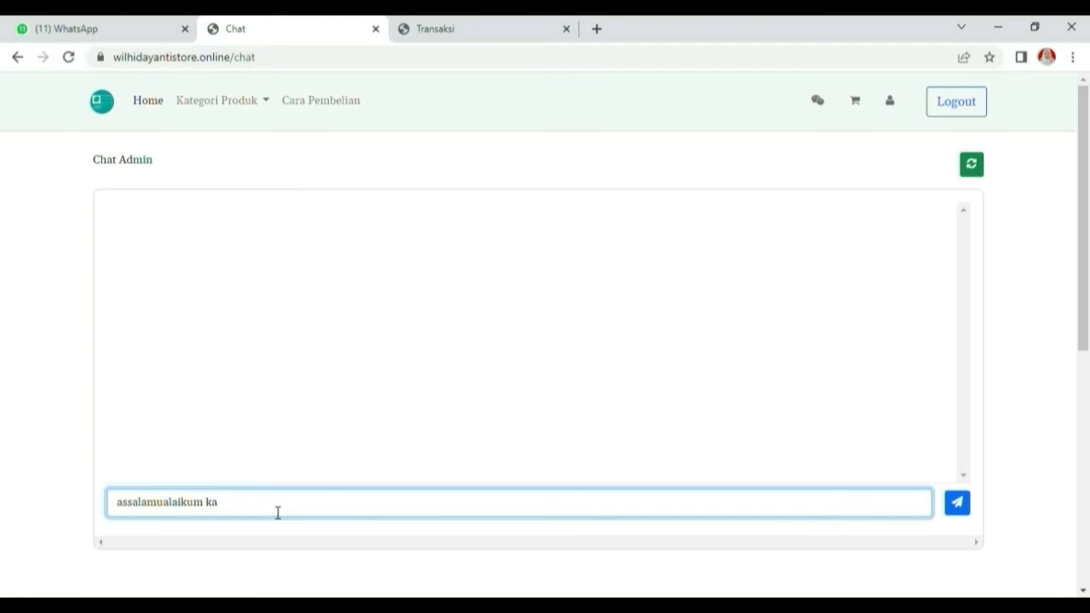
pyautogui.write('kak, paketnya sudah saya terima ya')
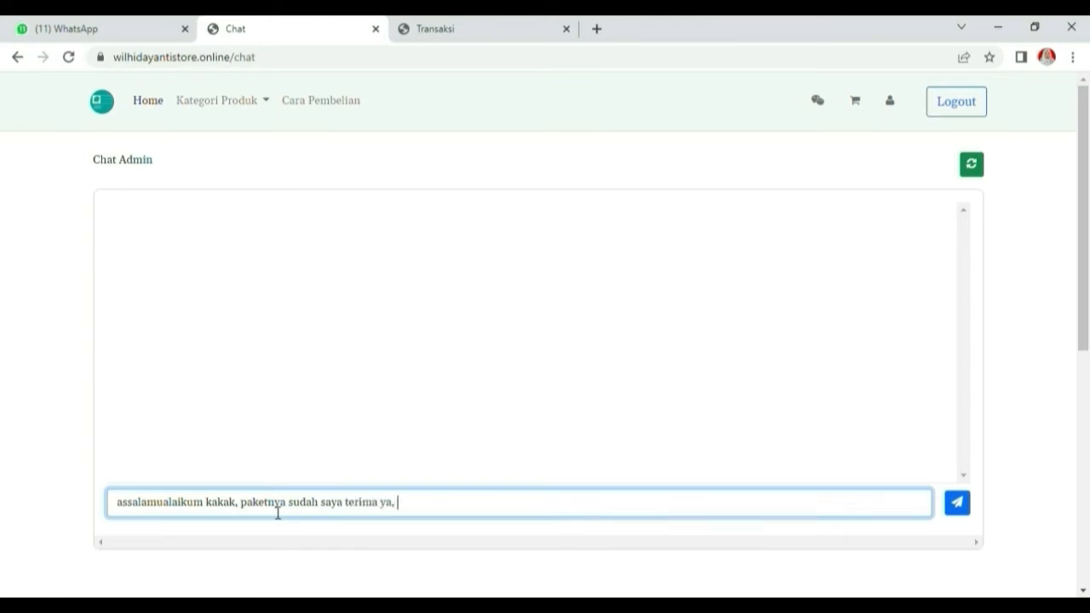
pyautogui.write(', terimakasih')
pyautogui.click(960, 519)
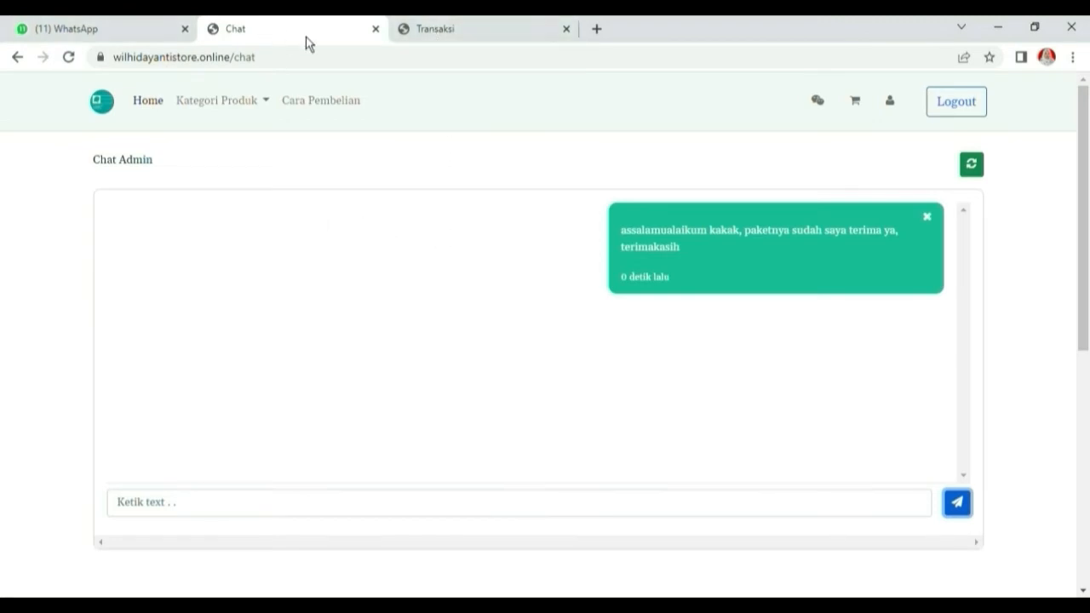
pyautogui.click(483, 34)
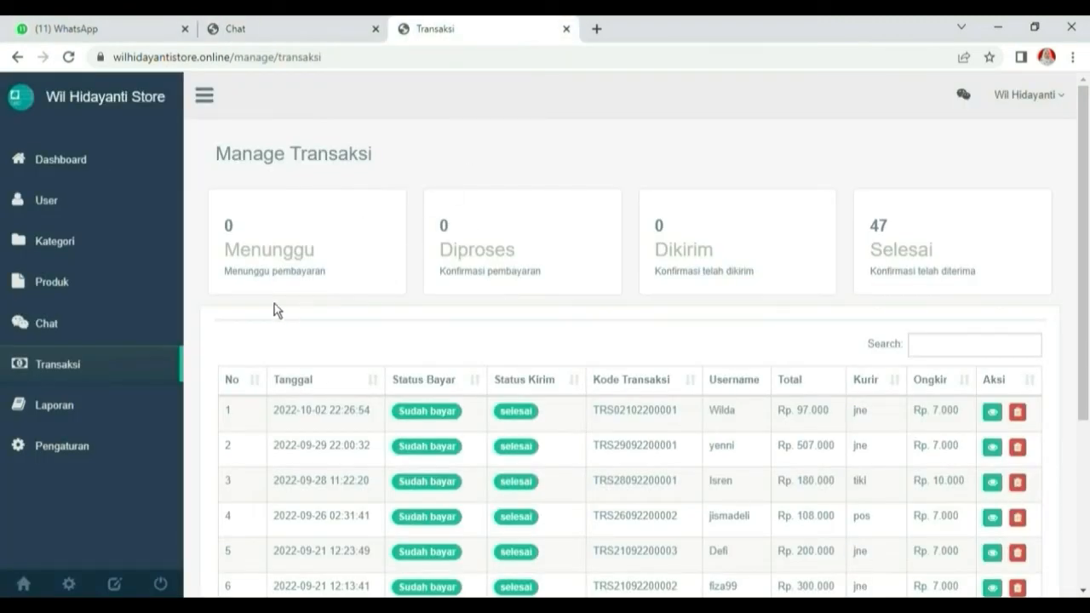
# From the admin chat inbox, reply 'waalaikumsalam kak, terimakasih kembali kakak, semoga suka ya' to the customer
pyautogui.click(70, 57)
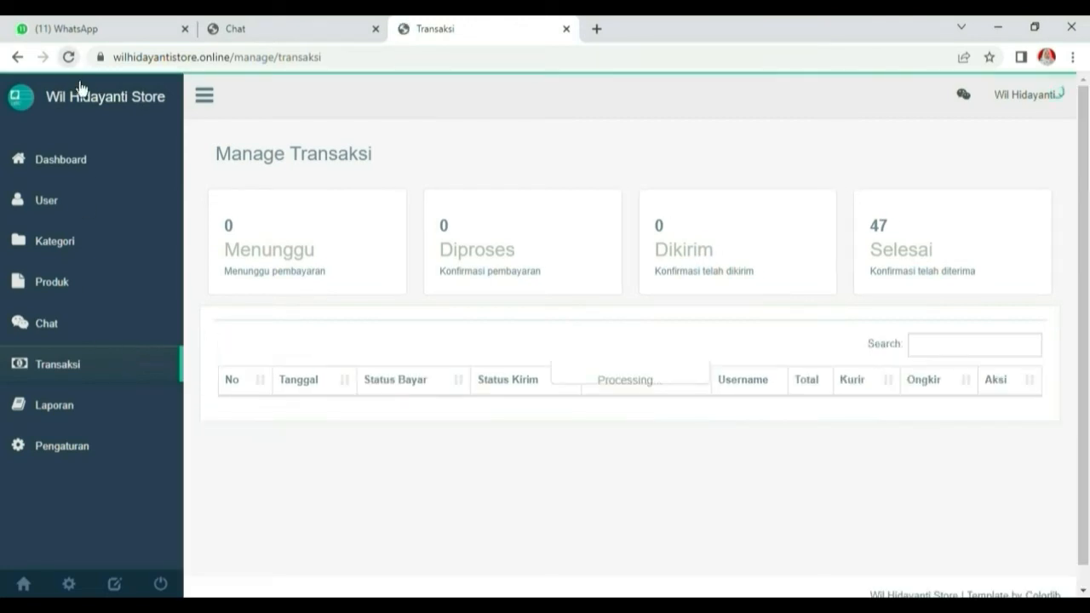
pyautogui.click(57, 338)
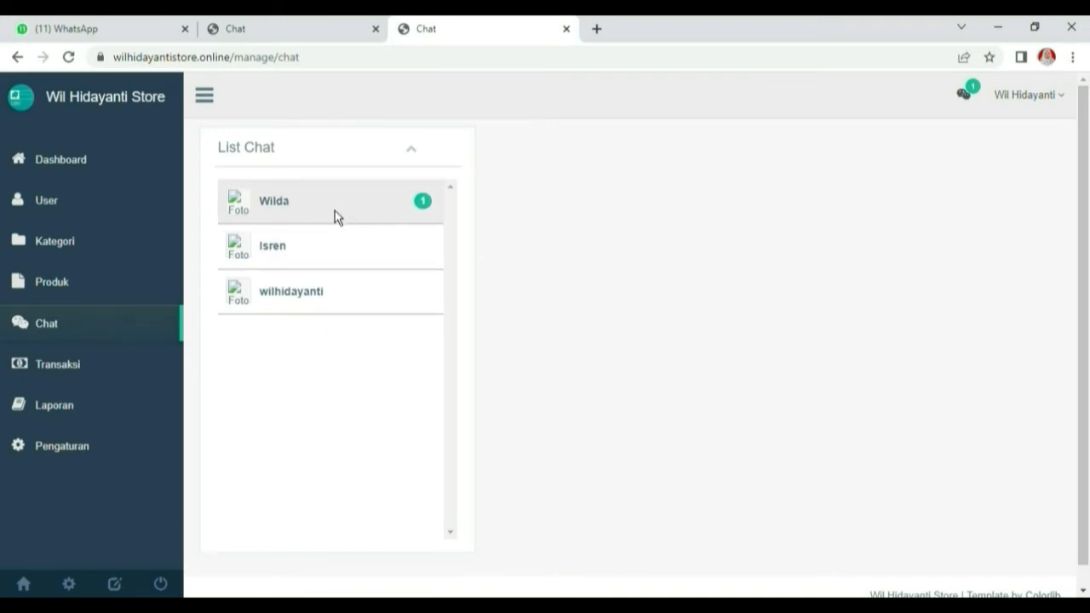
pyautogui.click(282, 218)
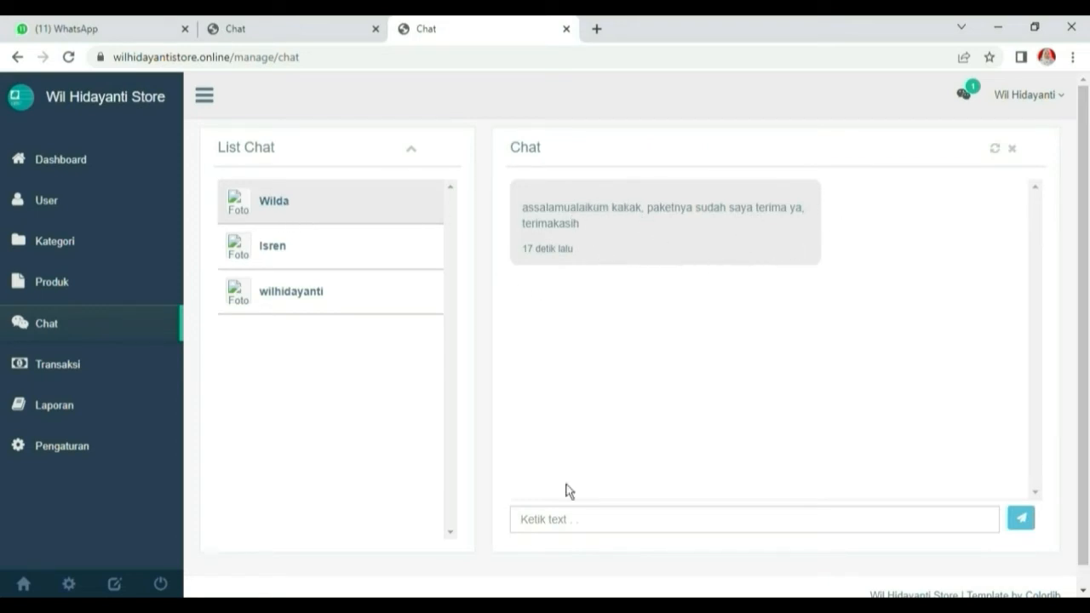
pyautogui.click(622, 528)
pyautogui.write('wala')
pyautogui.write('laikum')
pyautogui.write('salam kak,')
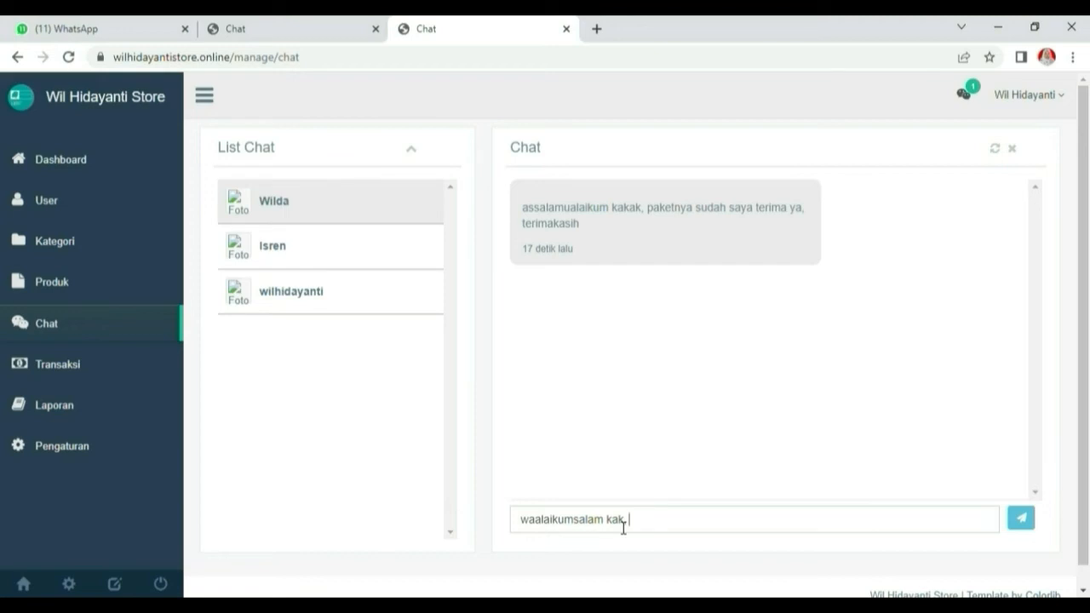
pyautogui.write('terimakasih kembali kak')
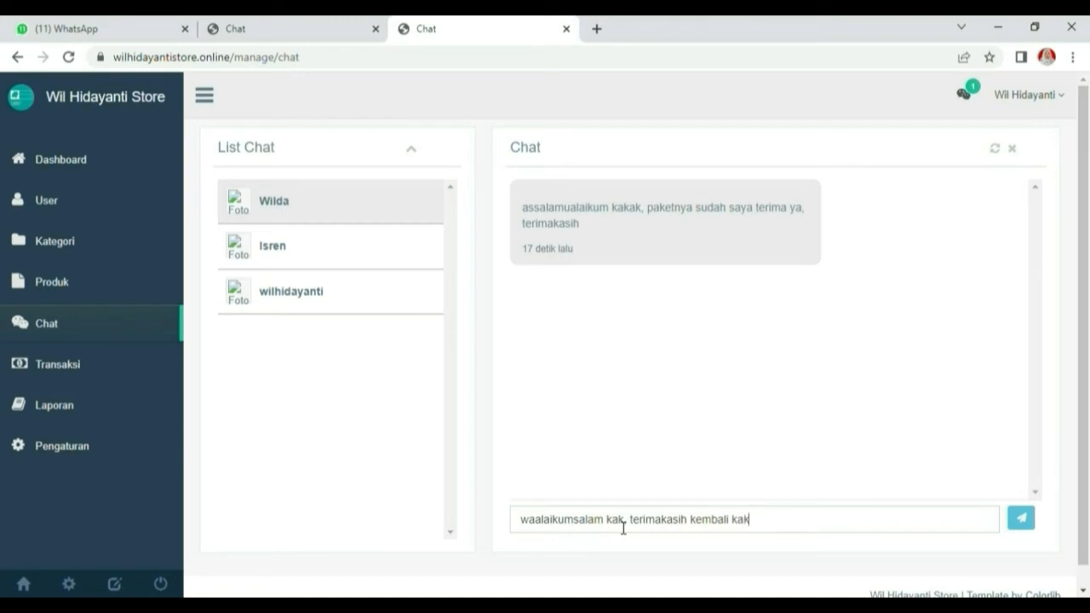
pyautogui.write('ak, semoga suka ya')
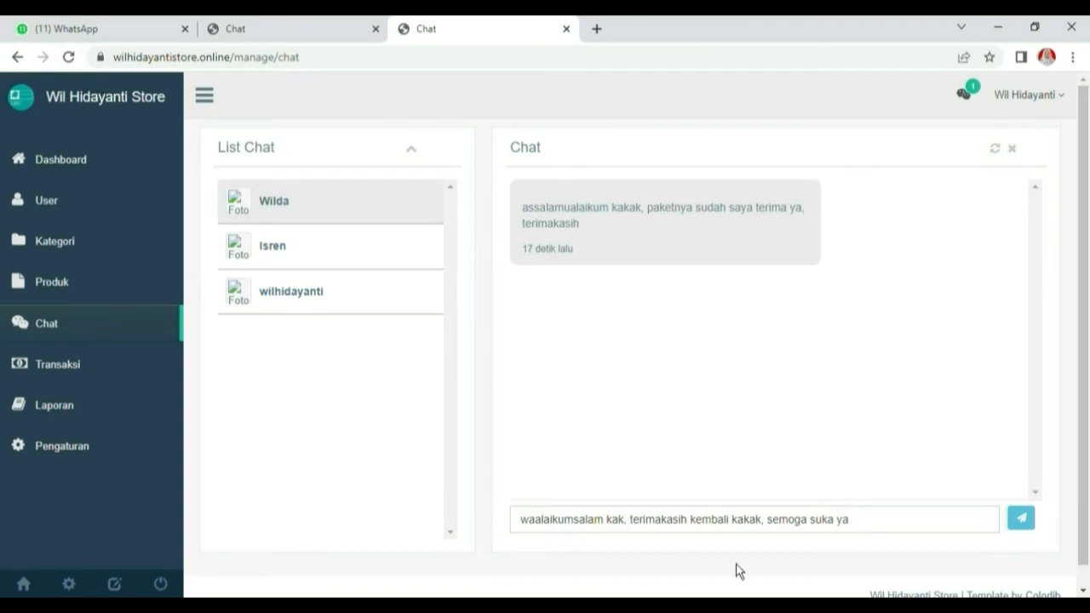
pyautogui.click(1021, 519)
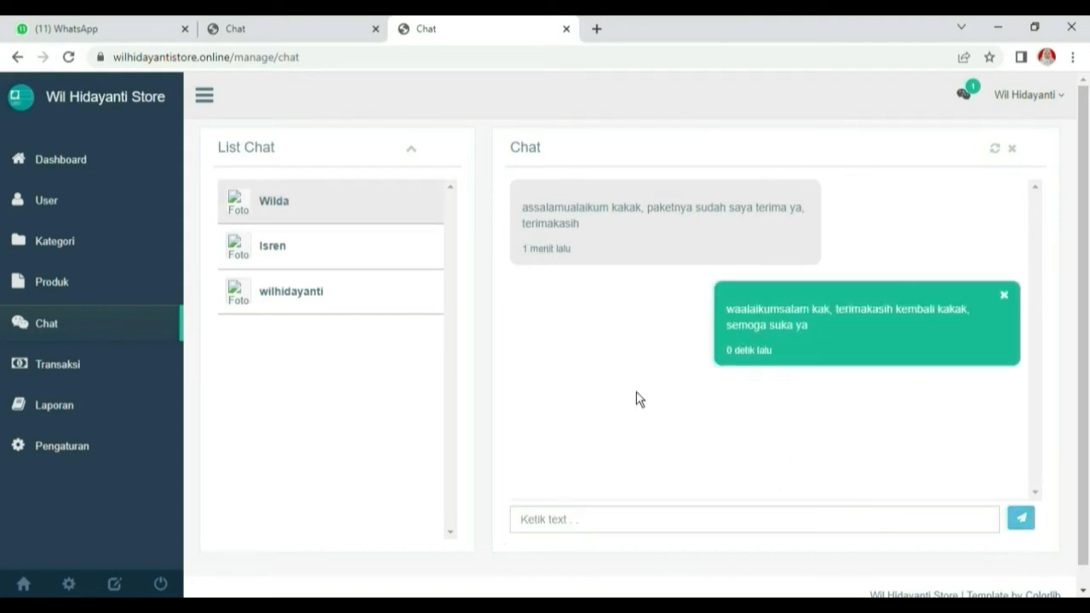
pyautogui.click(67, 170)
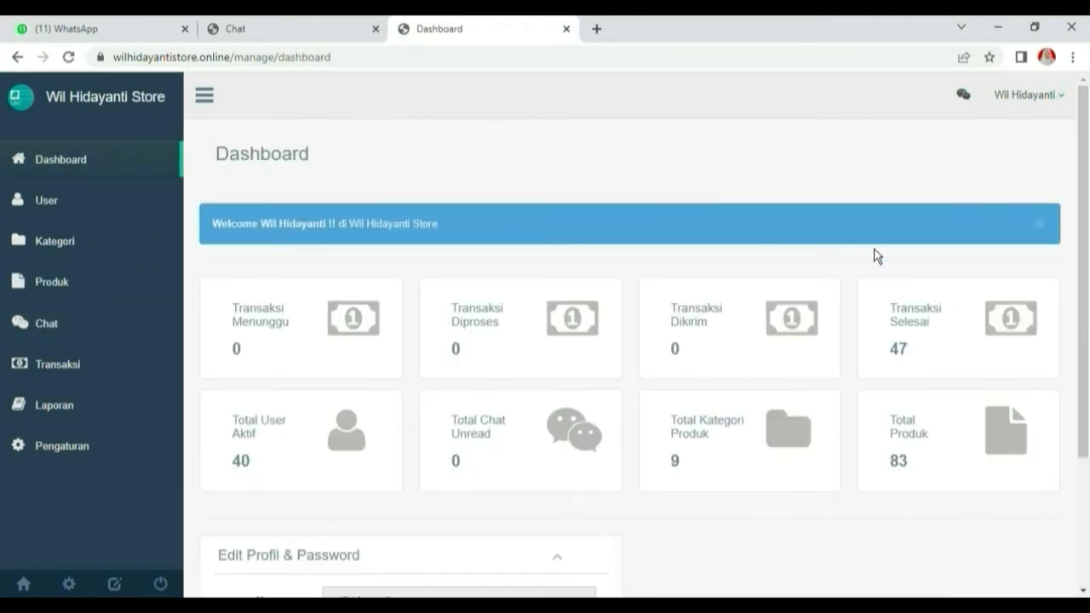
# Verify the current admin password with Cek Data to unlock profile editing
pyautogui.scroll(-3, 860, 340)
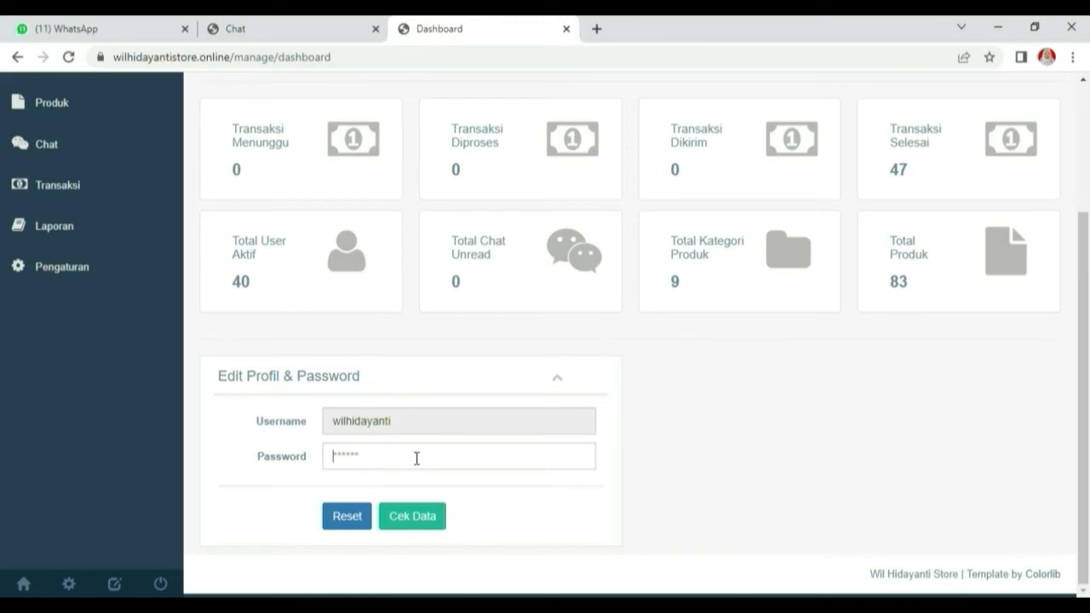
pyautogui.write('••')
pyautogui.click(430, 527)
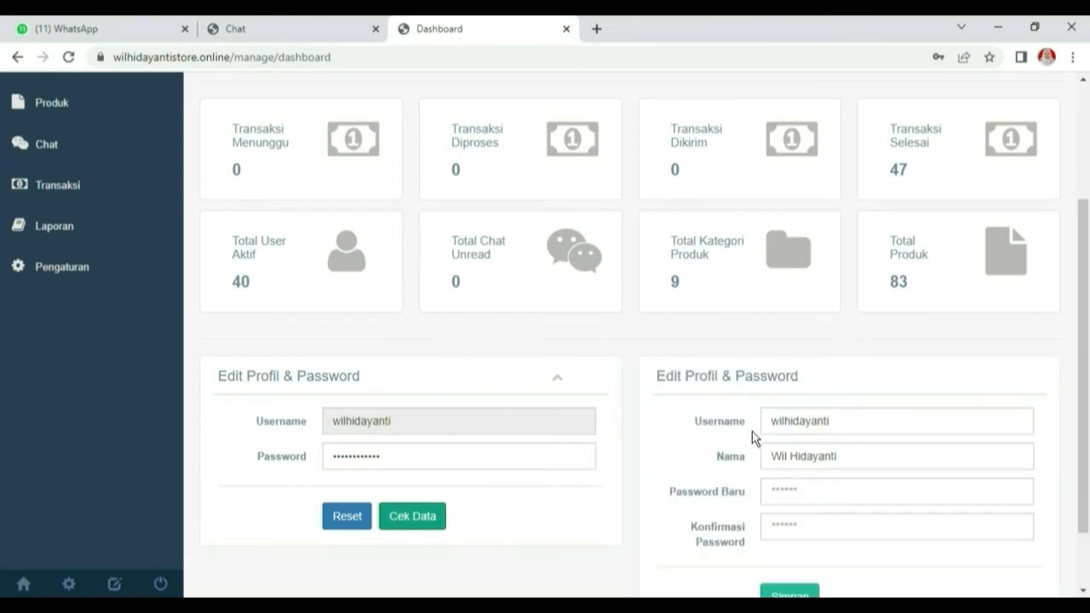
# Enter and confirm the new admin password, then save it
pyautogui.scroll(-1, 799, 417)
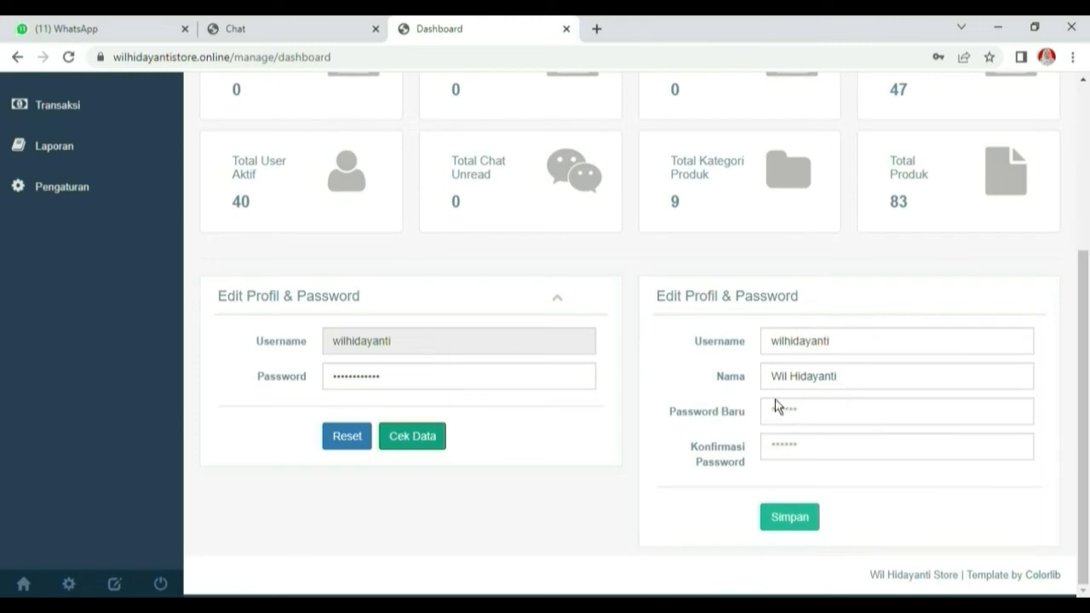
pyautogui.click(797, 421)
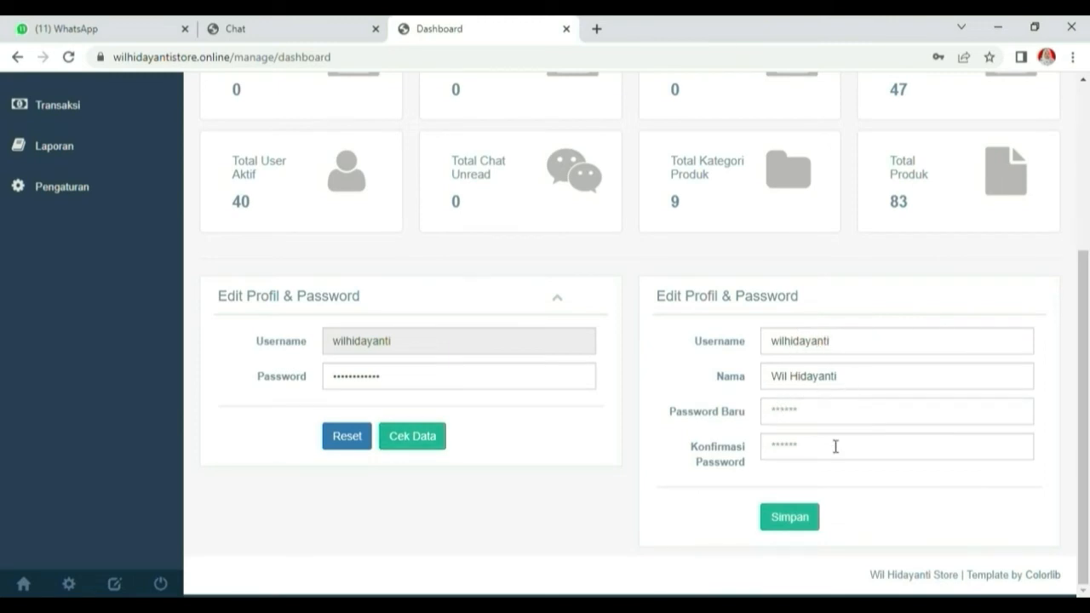
pyautogui.write('••••••••••••')
pyautogui.click(814, 458)
pyautogui.write('•')
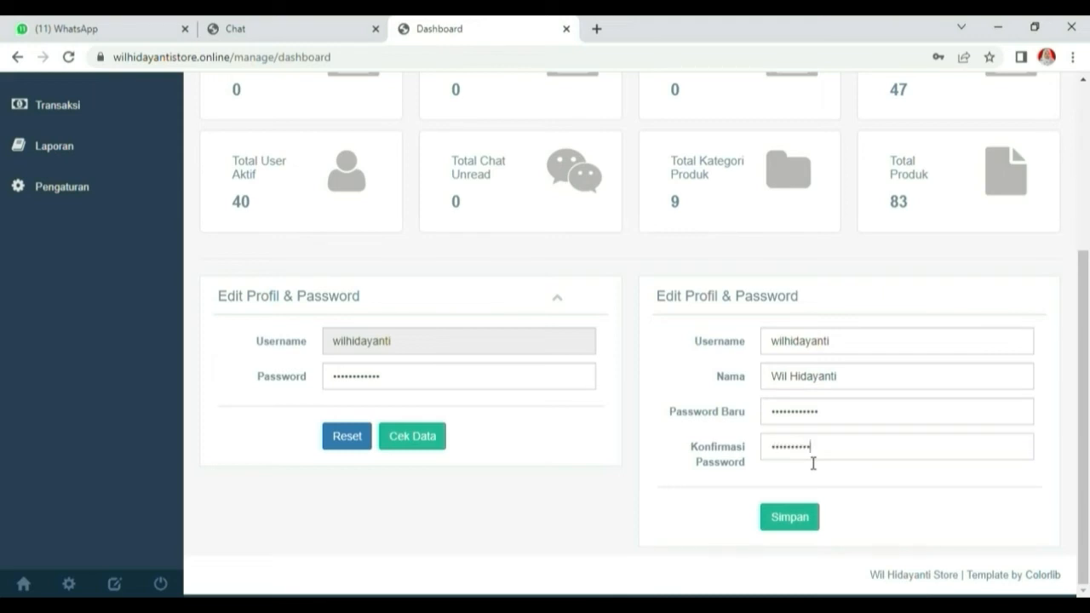
pyautogui.click(805, 521)
pyautogui.click(703, 434)
pyautogui.scroll(1, 26, 153)
pyautogui.click(27, 152)
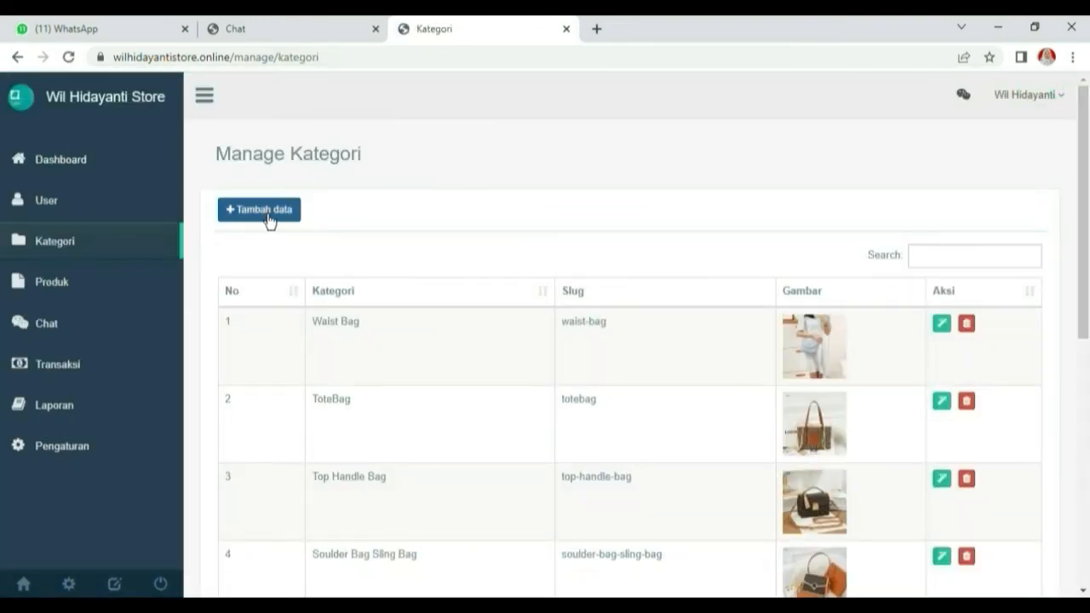
# Add the category PAKET USAHA 1JT with an attached image
pyautogui.click(268, 213)
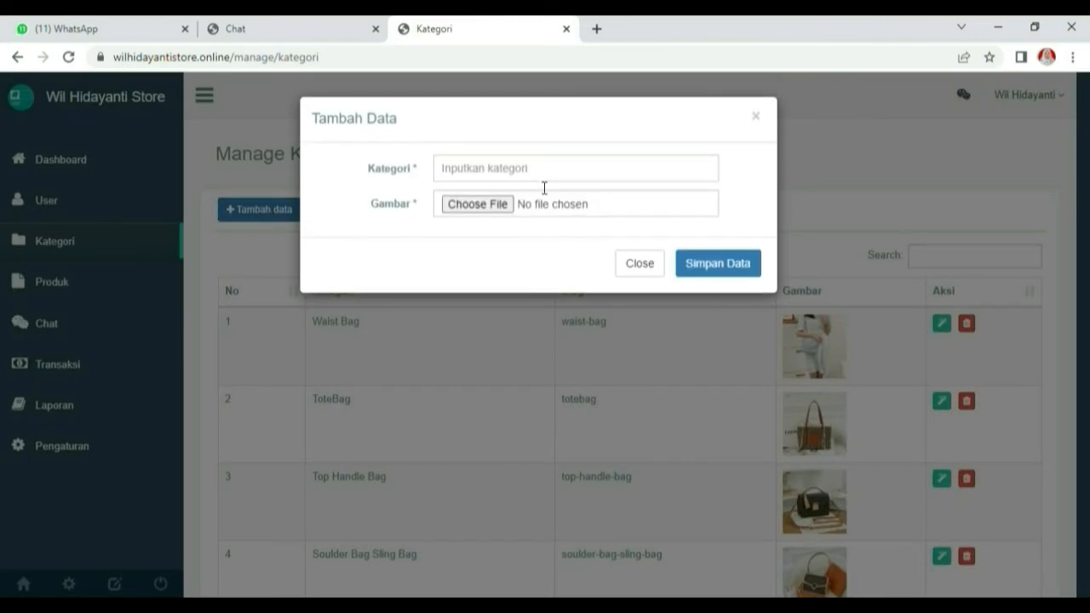
pyautogui.write('P')
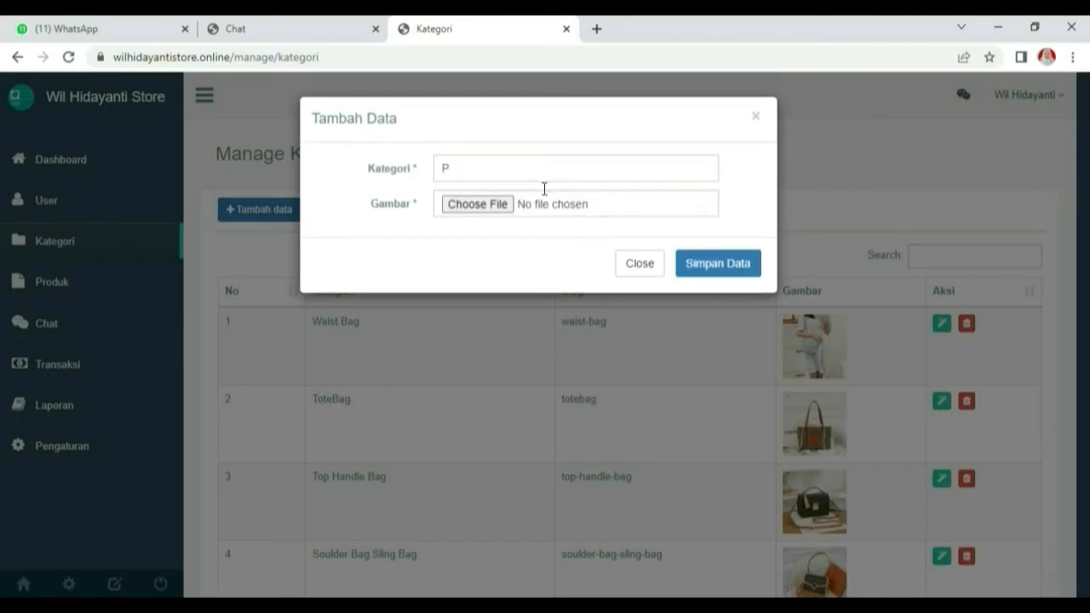
pyautogui.write('AKET USAHA 1JT')
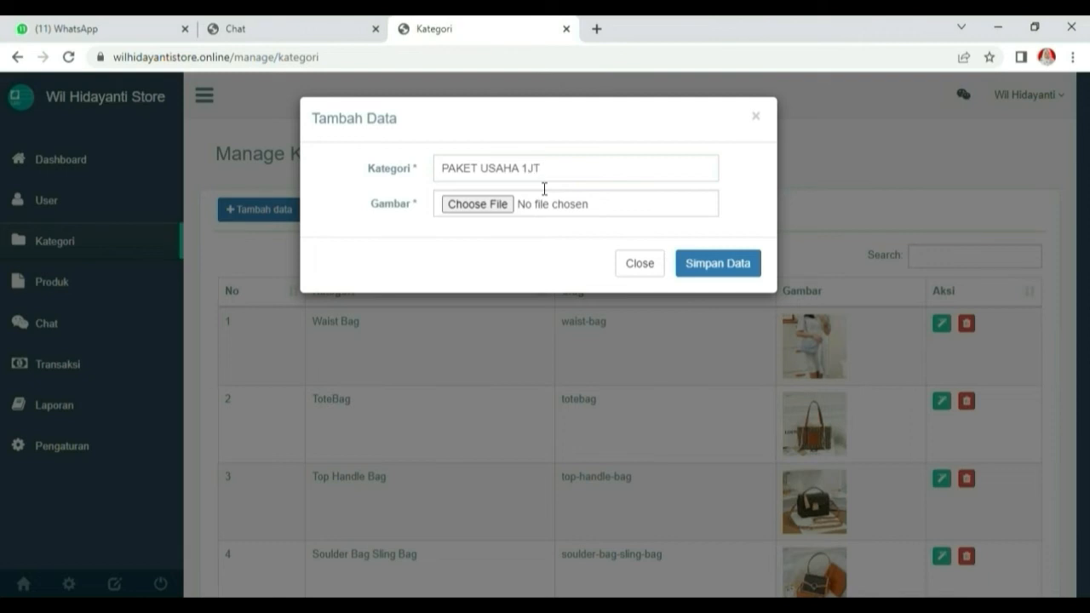
pyautogui.click(467, 205)
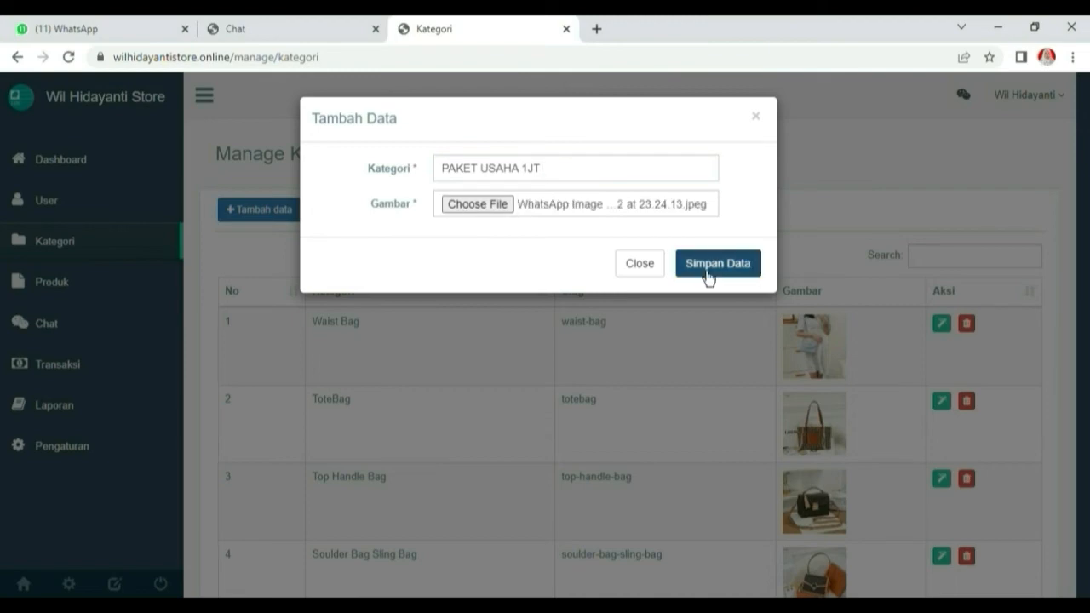
pyautogui.click(706, 267)
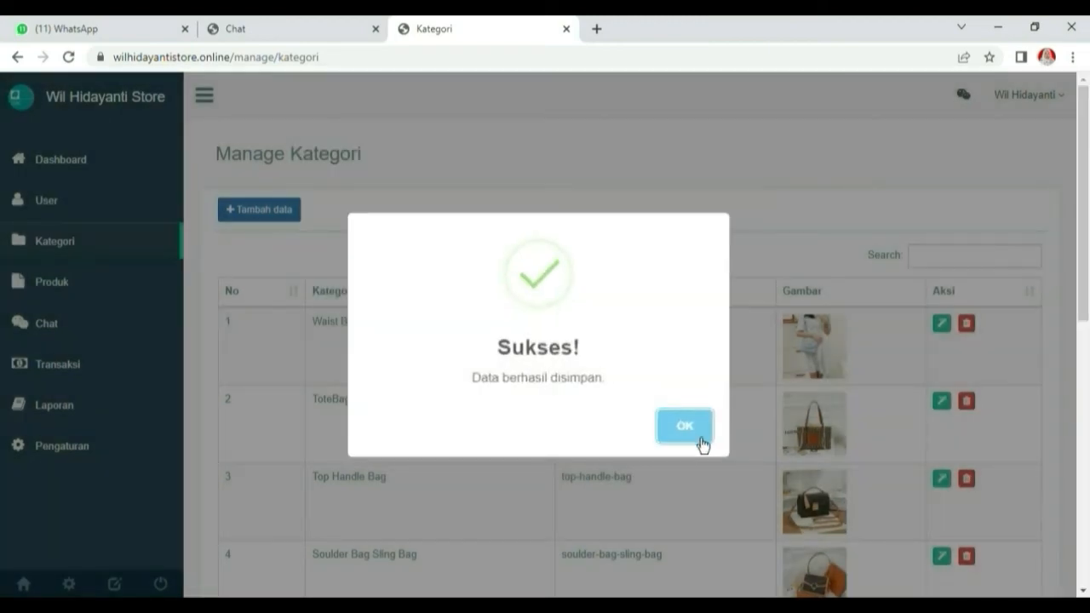
pyautogui.click(684, 425)
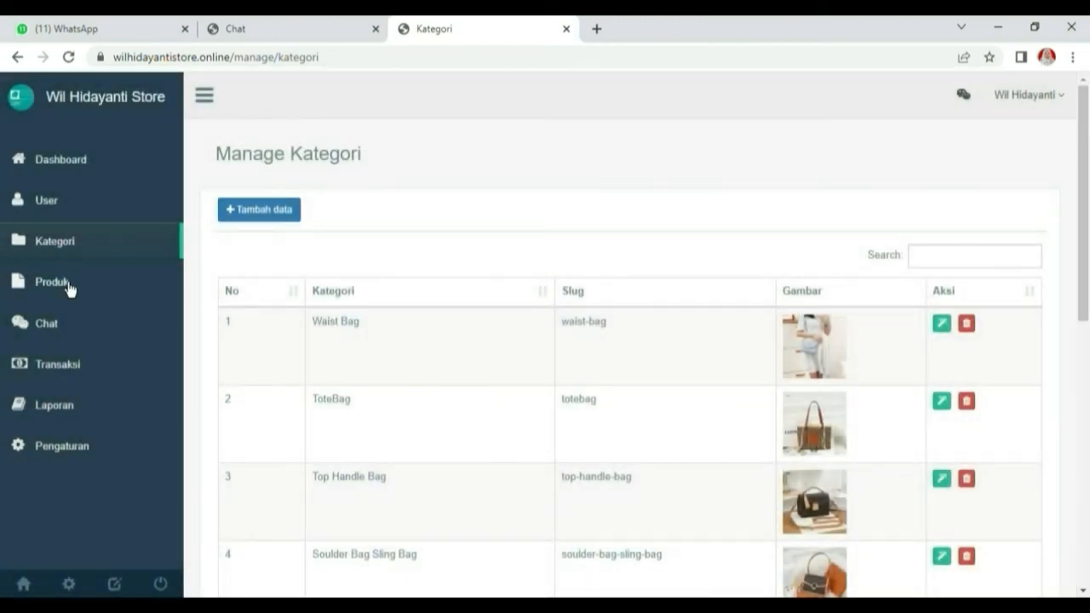
# Search the category list for 'PA' to check the new category
pyautogui.click(939, 267)
pyautogui.write('PA')
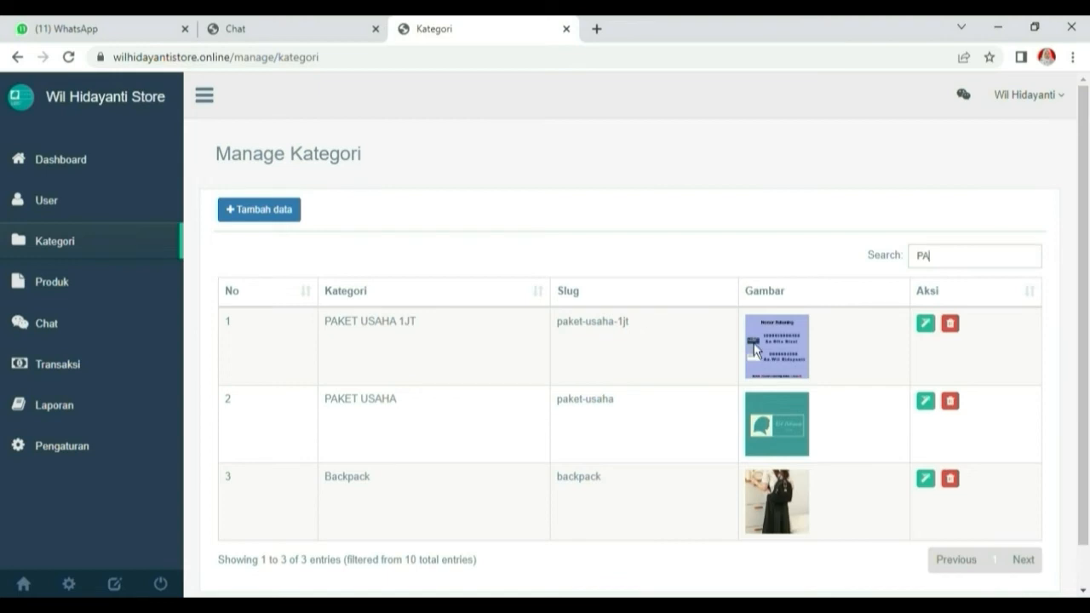
pyautogui.click(56, 298)
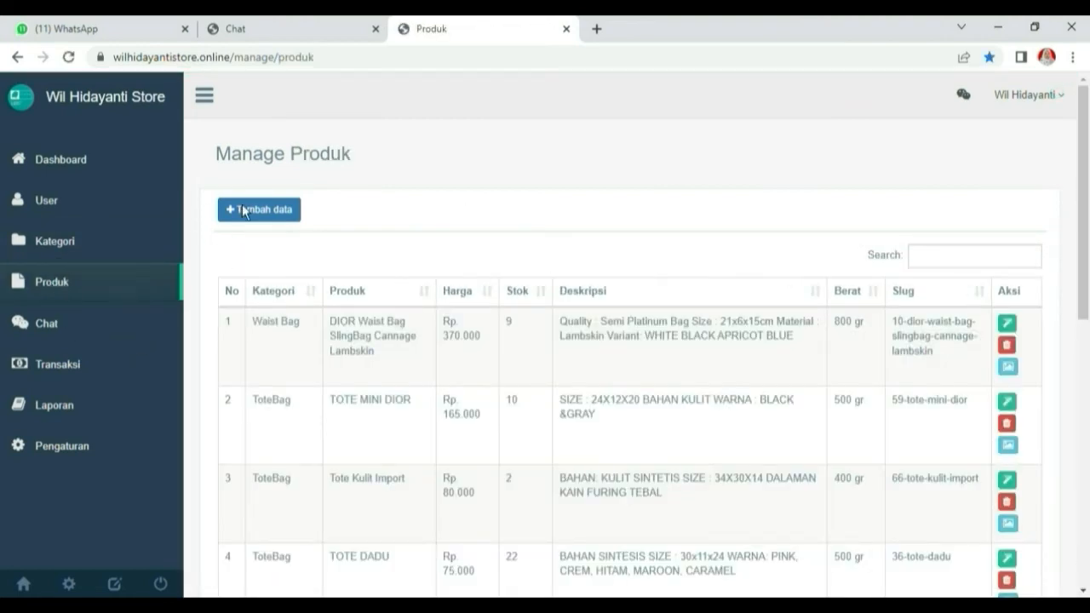
# Start a new PAKET USAHA 1JT product named PAKET USAHA 1JT BATAM, priced 1000000
pyautogui.click(252, 219)
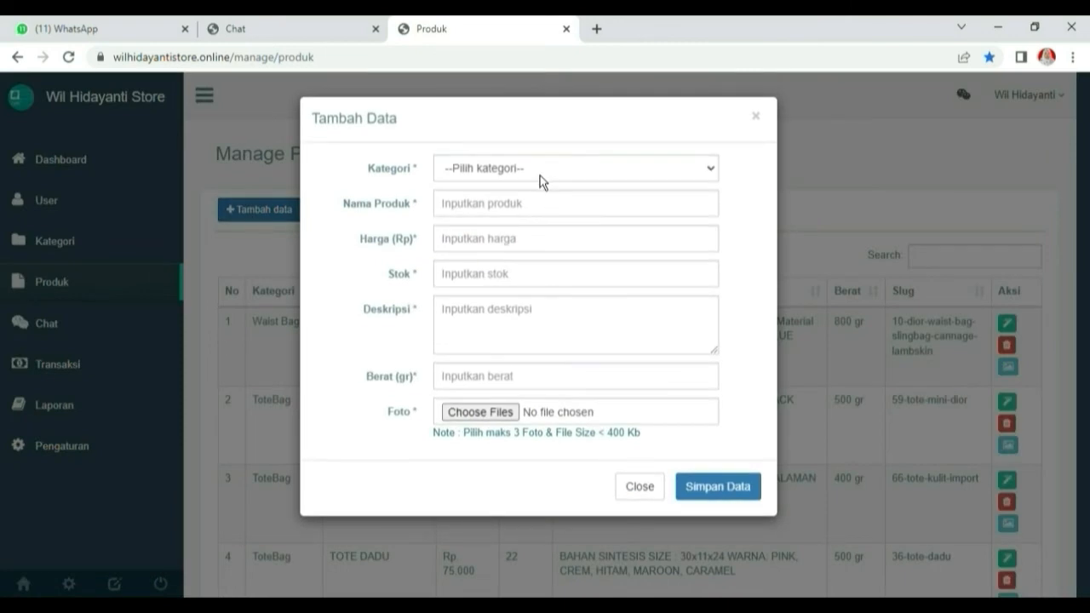
pyautogui.press('Down')
pyautogui.click(474, 212)
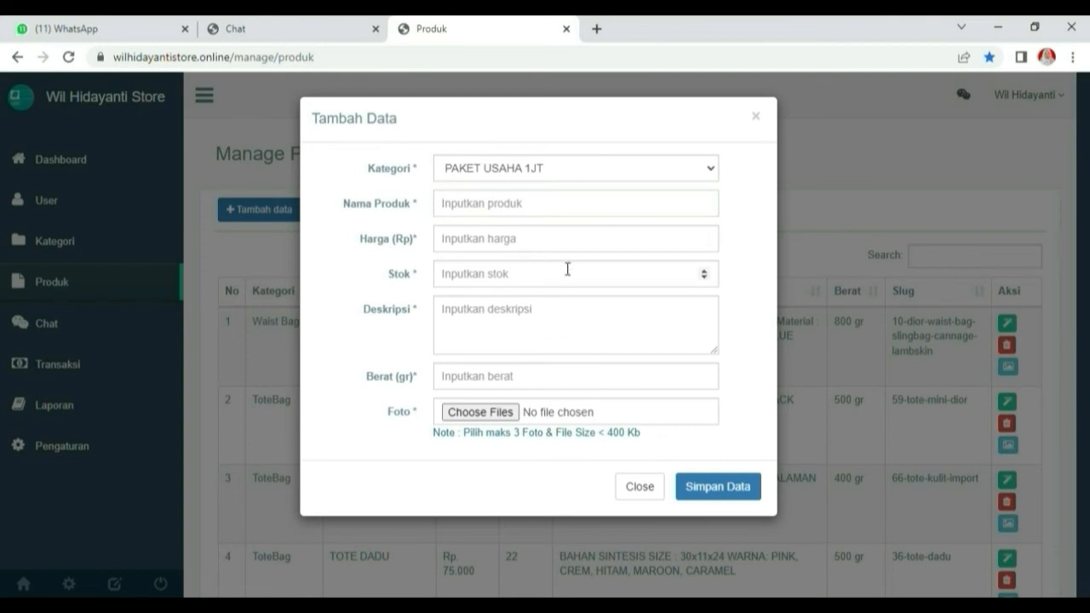
pyautogui.write('PAKET USAHA 1')
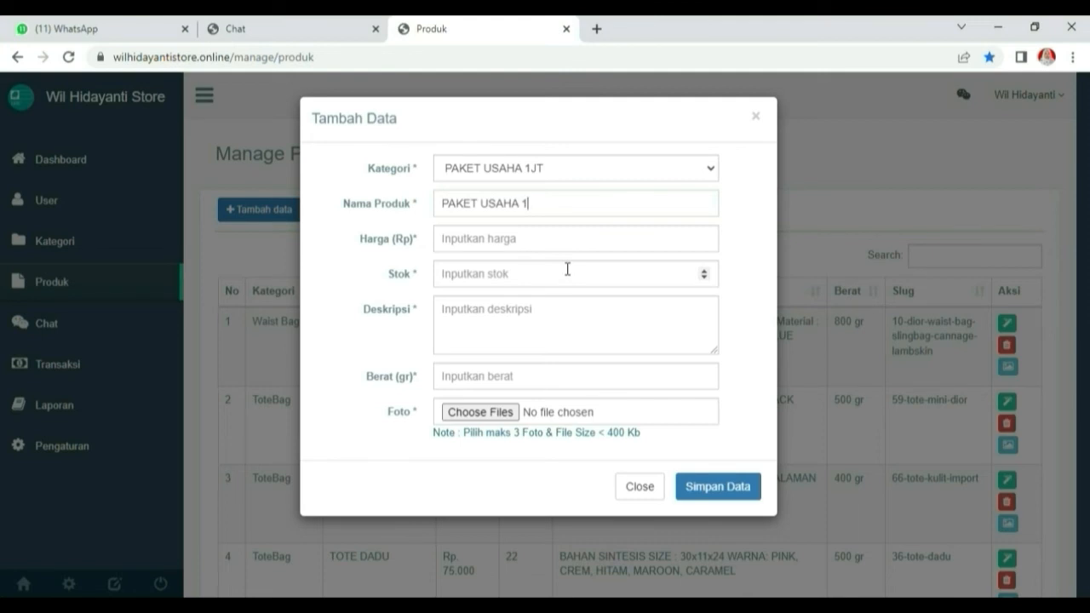
pyautogui.write('JT BATAM')
pyautogui.click(537, 250)
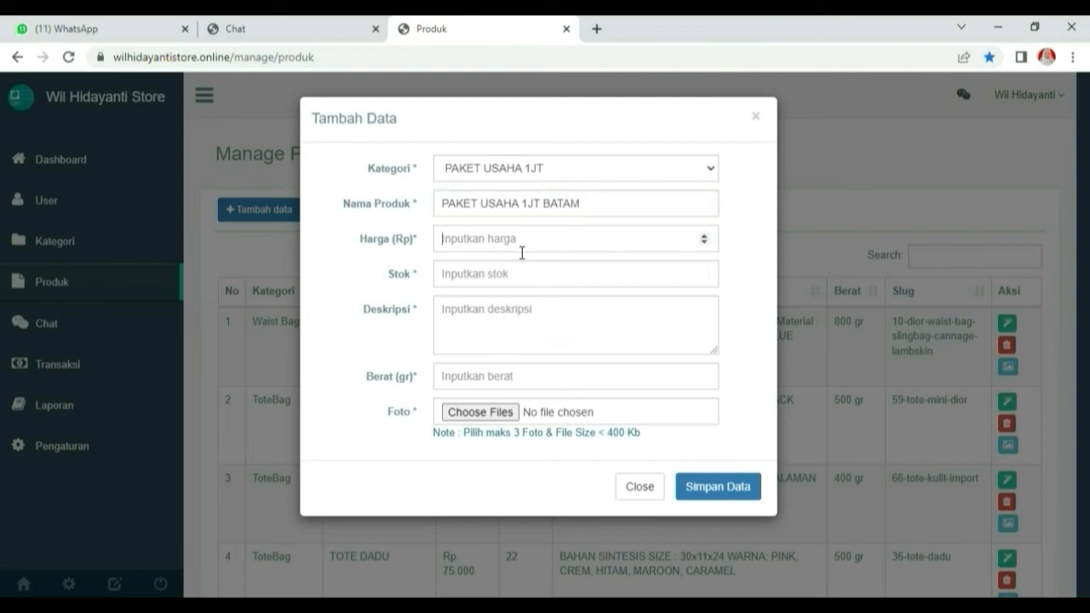
pyautogui.write('1000000')
# Enter stock 1000 and the description lines, ending with 'BARANG RANDOM'
pyautogui.click(467, 284)
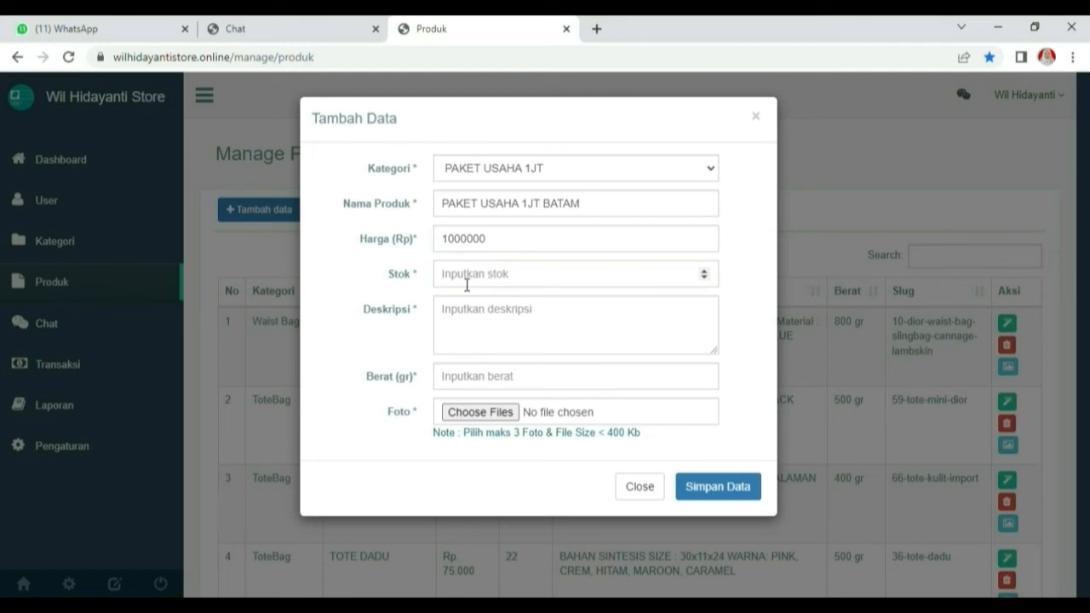
pyautogui.write('8')
pyautogui.press('BackSpace')
pyautogui.write('1000')
pyautogui.click(490, 328)
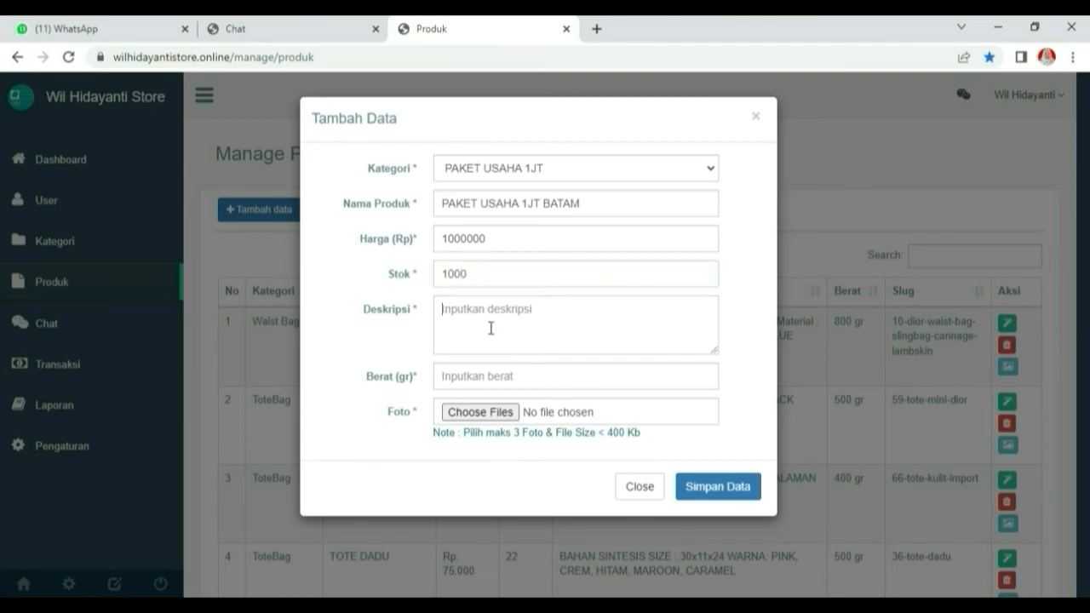
pyautogui.write('PAKET USAHA 1JT KHUSU')
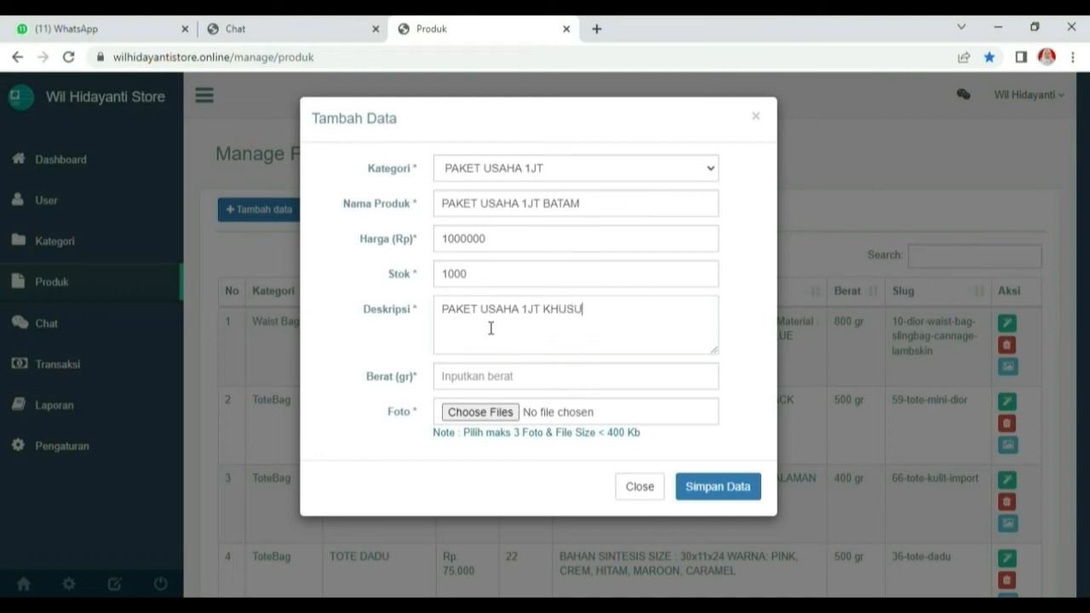
pyautogui.write('S BATAM')
pyautogui.write('GWT')
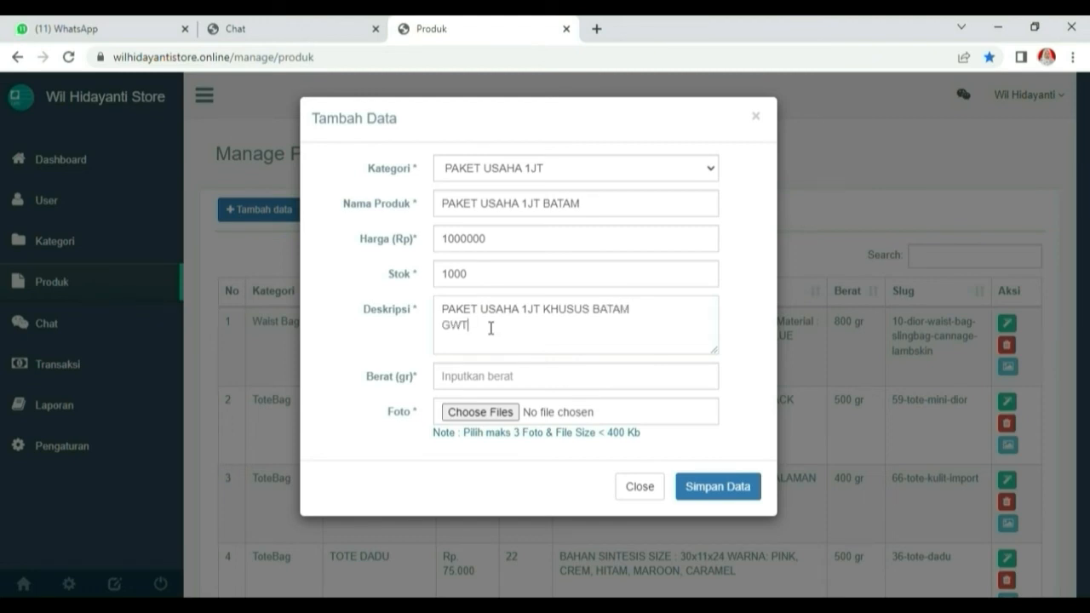
pyautogui.write('ET')
pyautogui.write(' 15-16')
pyautogui.write('PC')
pyautogui.write('S TAS')
pyautogui.write('FREE')
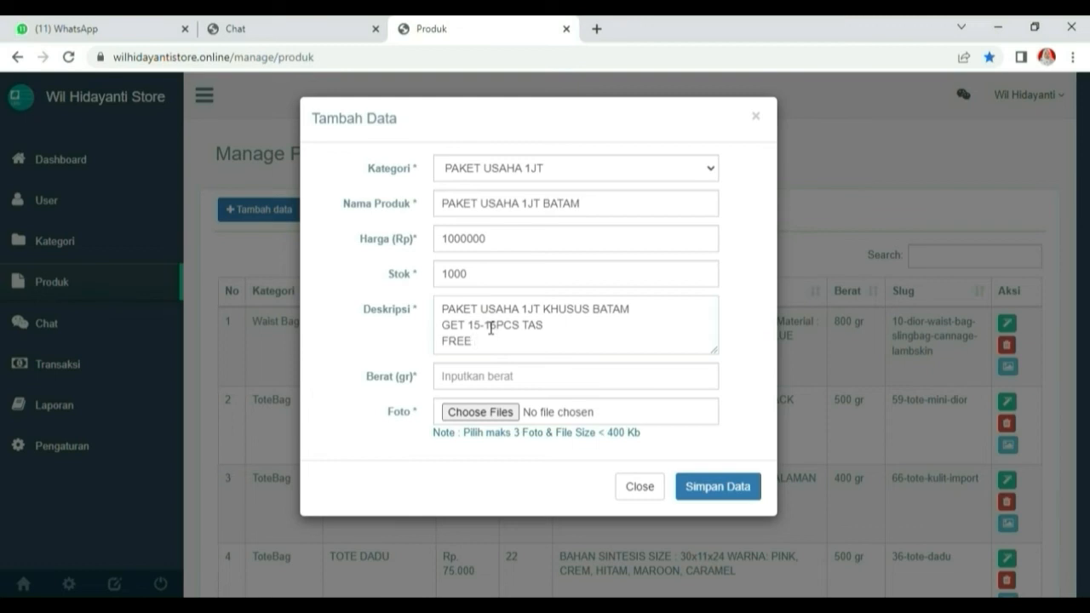
pyautogui.write('DUSTBAG')
pyautogui.press('Return')
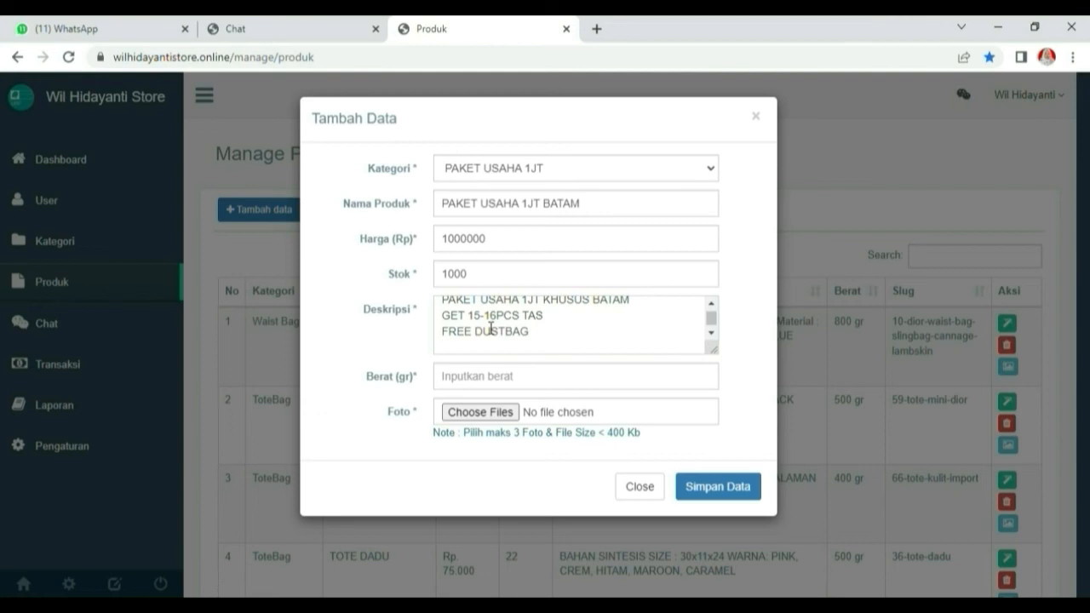
pyautogui.write('D')
pyautogui.press('BackSpace')
pyautogui.write('BARANG RANDOM')
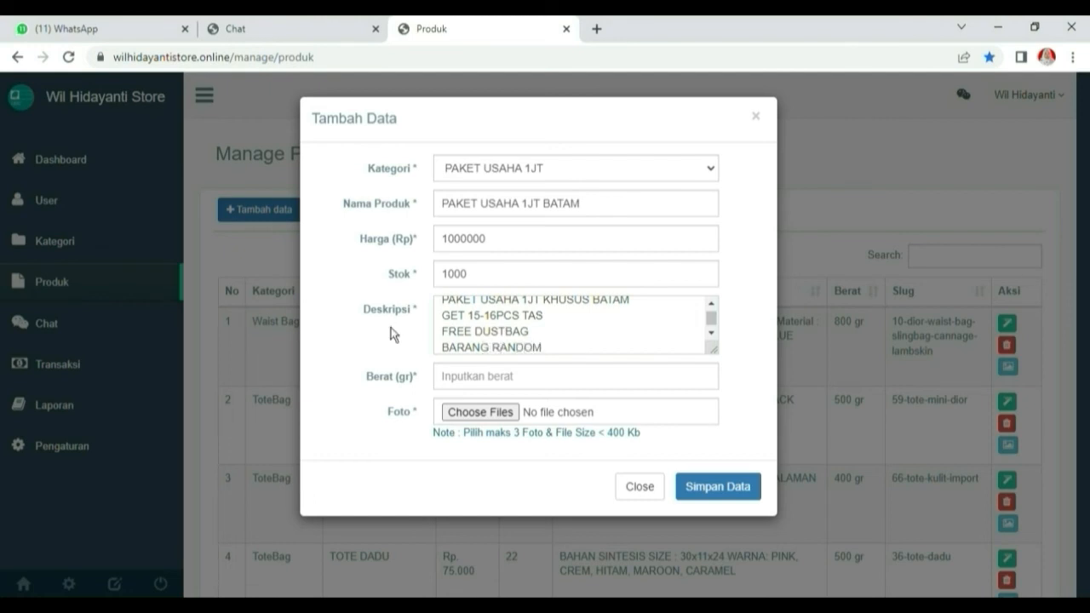
# Set weight 1000, attach a product photo, and save the product
pyautogui.click(519, 382)
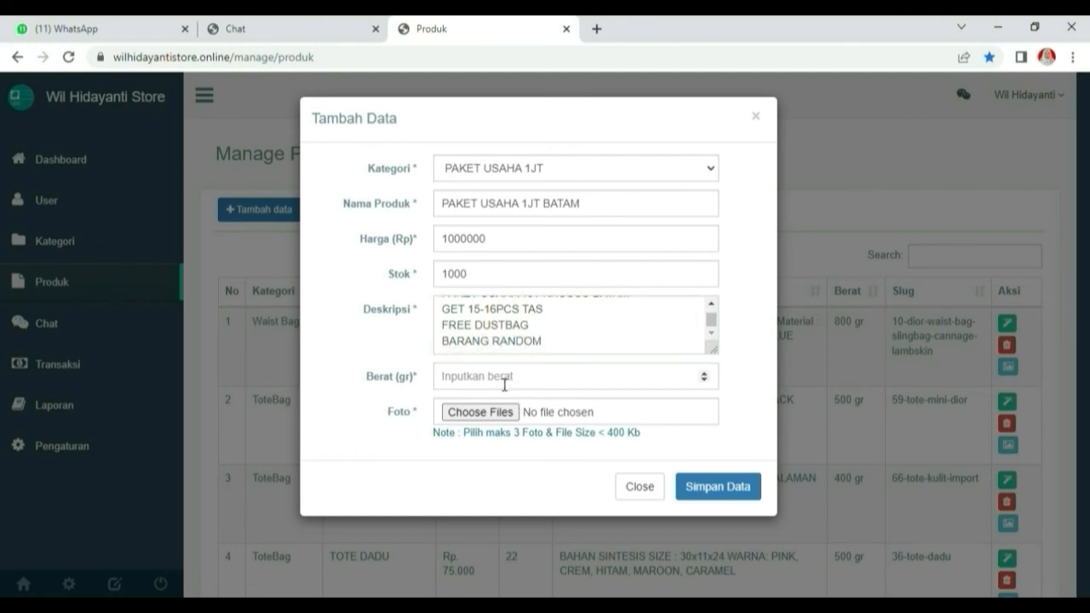
pyautogui.write('1000')
pyautogui.click(513, 416)
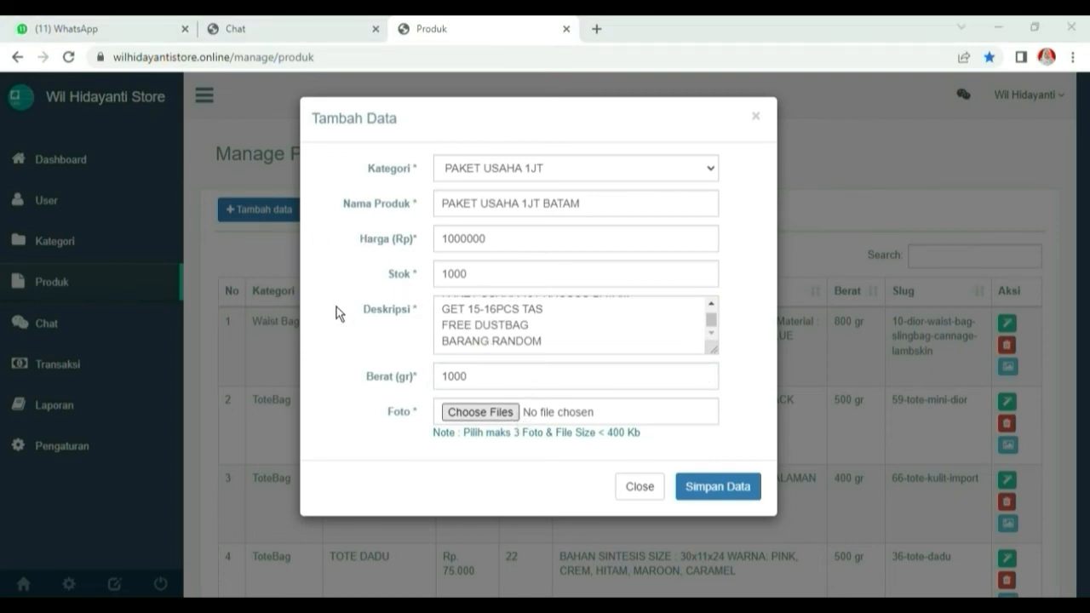
pyautogui.click(720, 500)
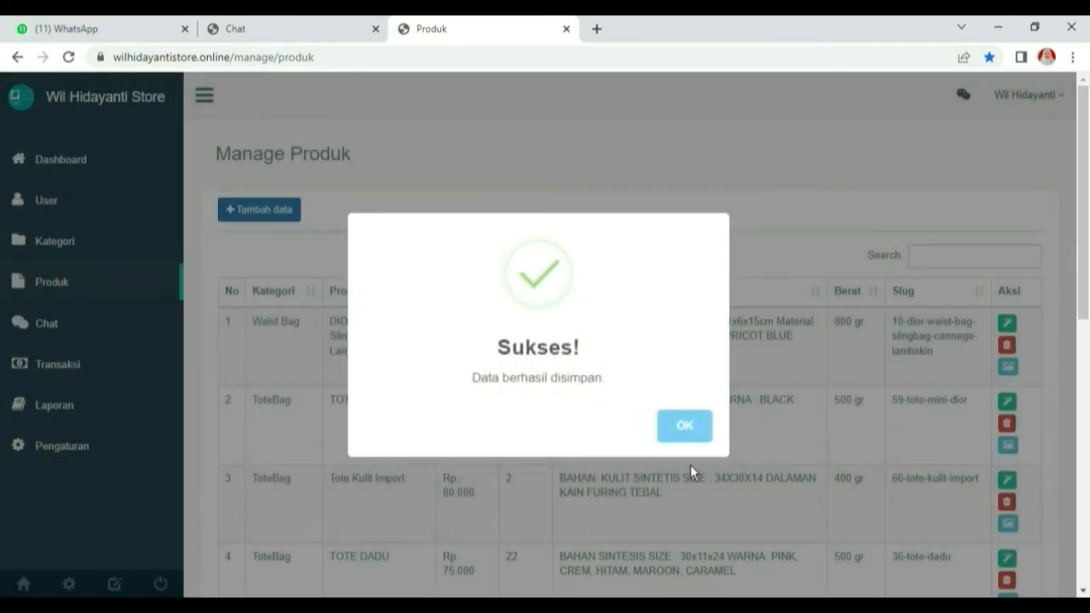
pyautogui.click(683, 434)
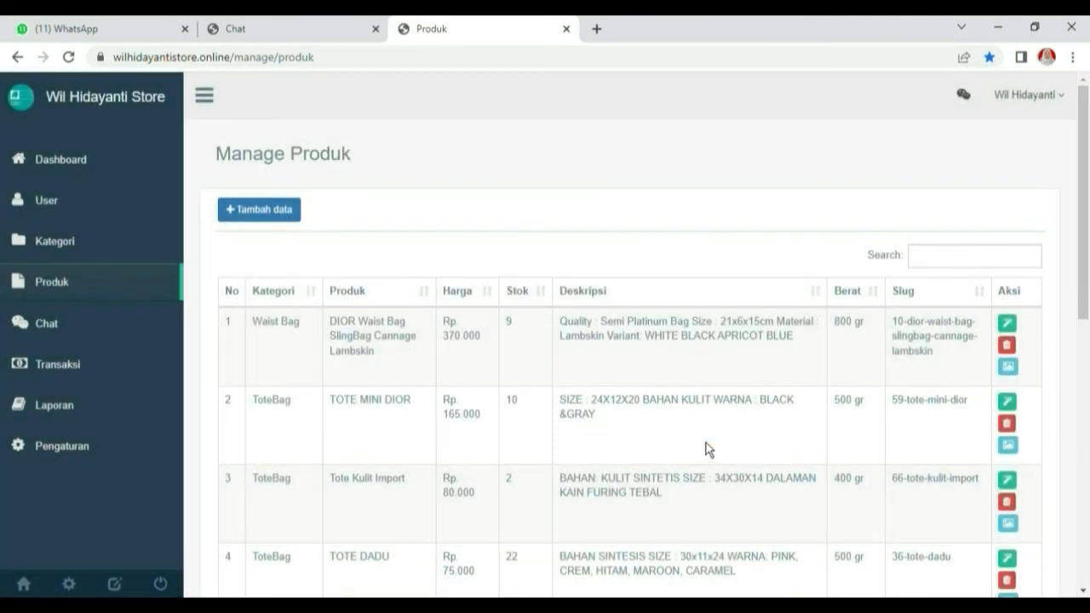
pyautogui.click(1006, 260)
# Filter the admin list with 'PAK', then open the PAKET USAHA 1JT category in the shop
pyautogui.write('PAK')
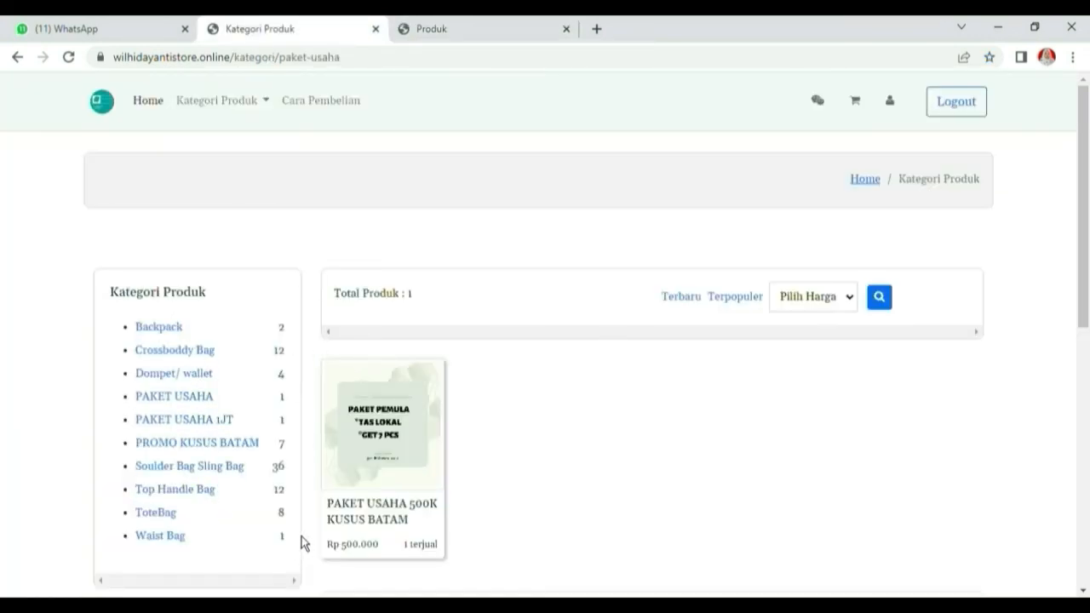
pyautogui.scroll(-4, 300, 509)
pyautogui.scroll(-2, 177, 462)
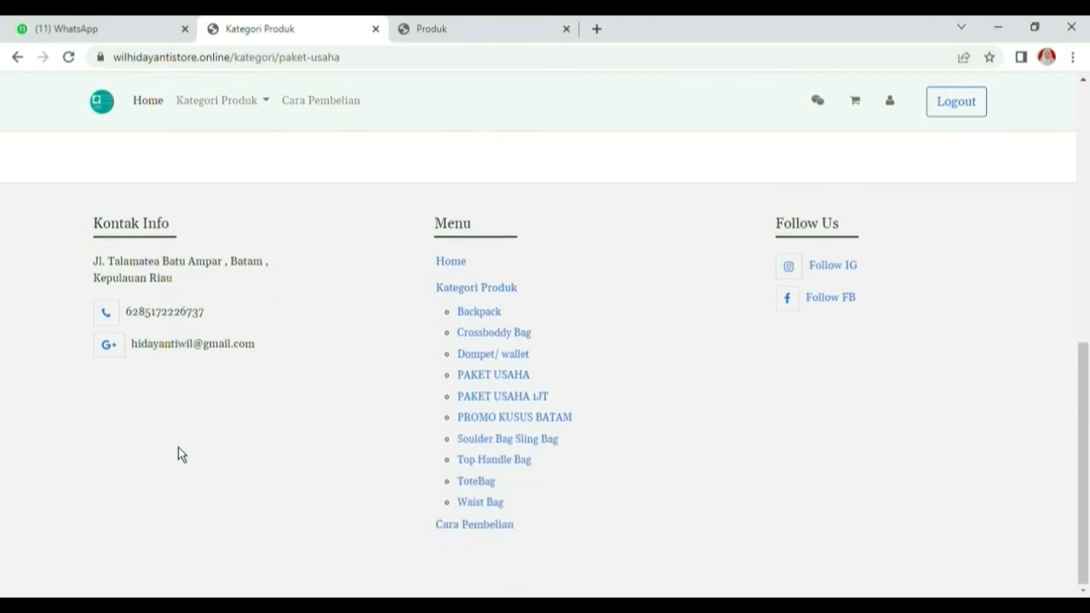
pyautogui.scroll(4, 366, 336)
pyautogui.scroll(2, 282, 213)
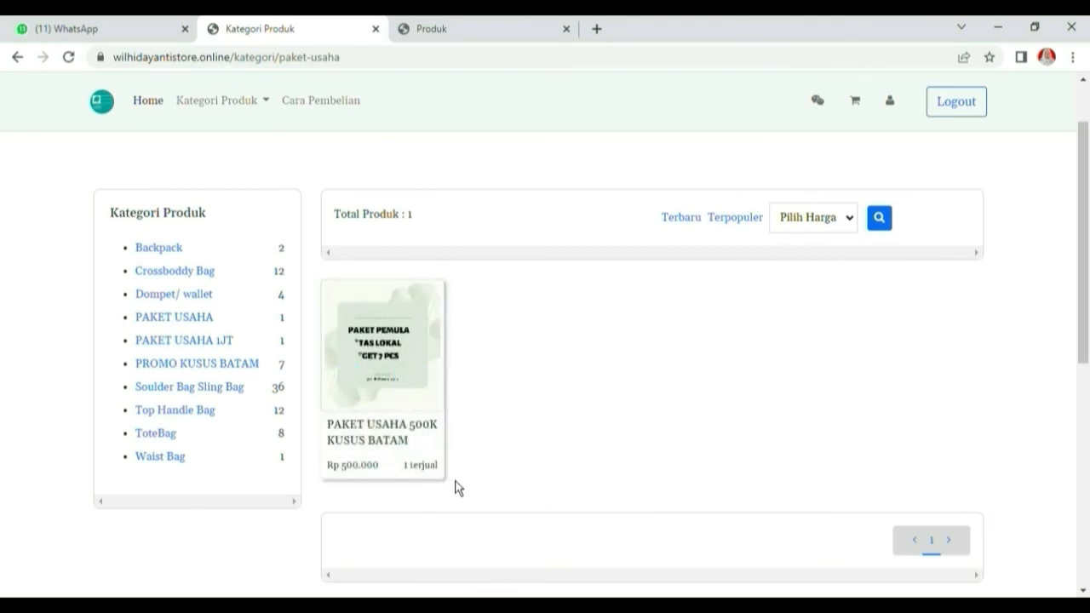
pyautogui.click(212, 343)
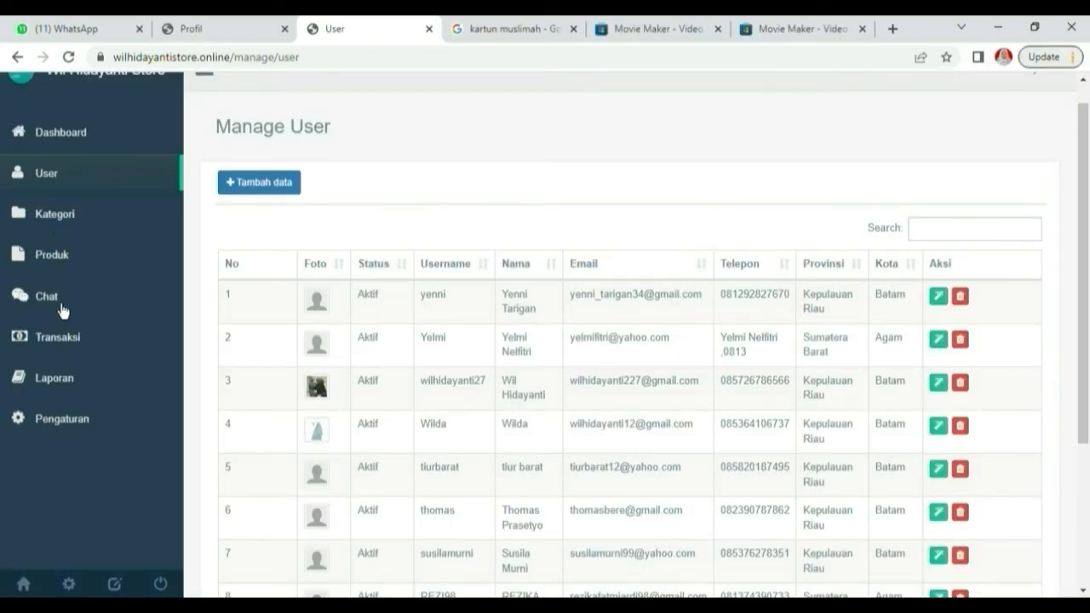
# Open the transaction list and review the most recent transaction's details
pyautogui.click(66, 347)
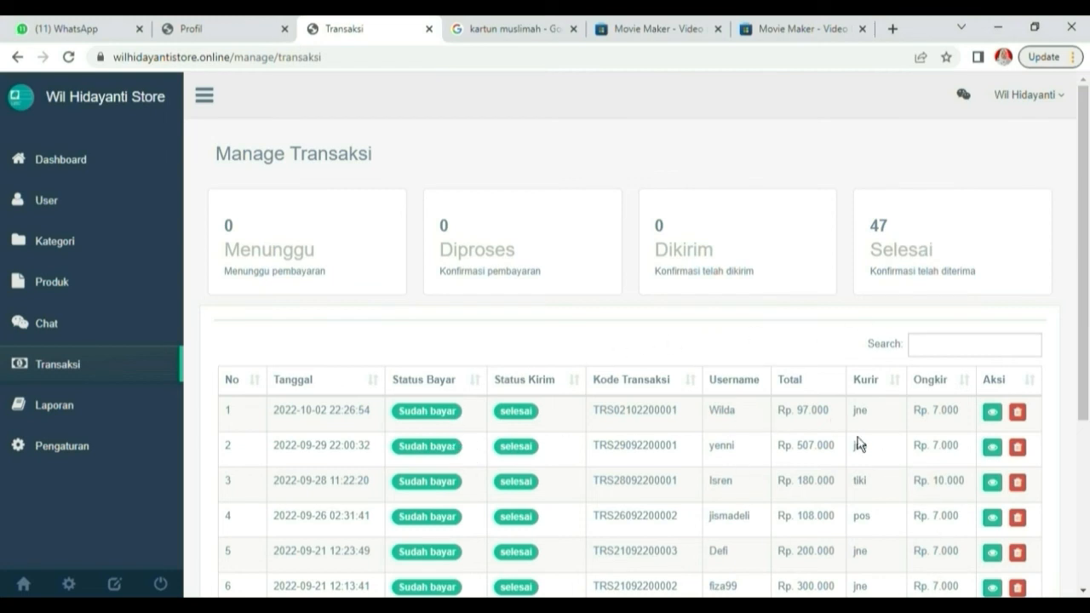
pyautogui.scroll(-1, 937, 409)
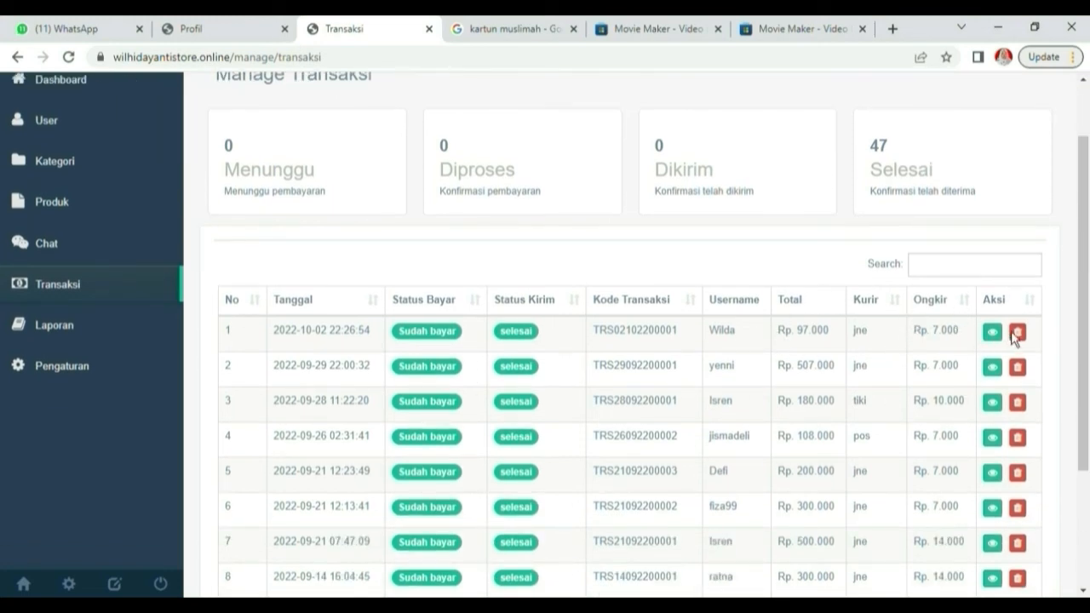
pyautogui.click(996, 337)
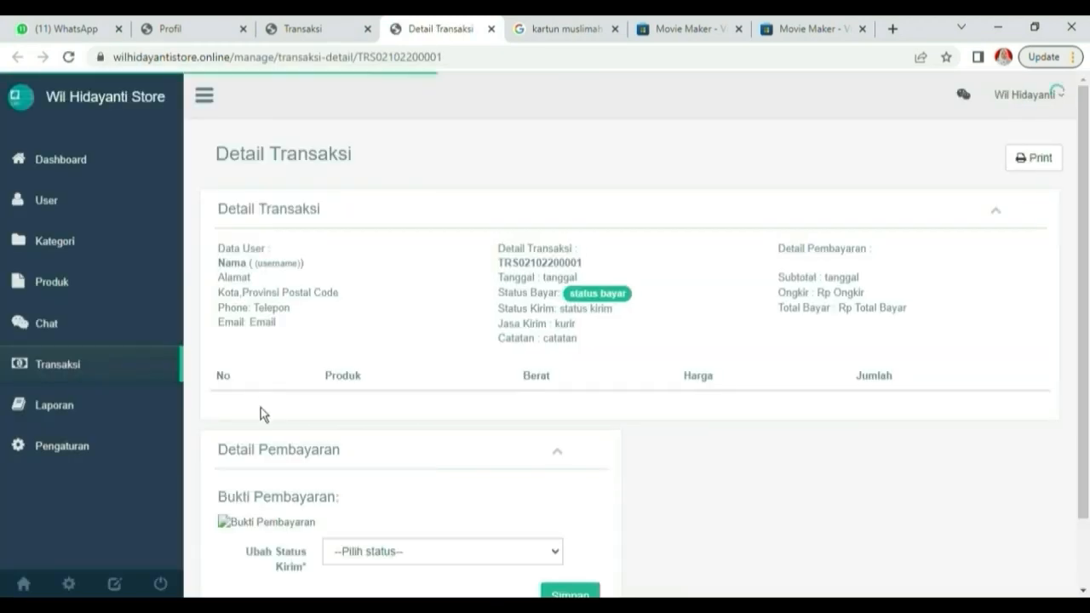
pyautogui.scroll(-3, 369, 464)
pyautogui.scroll(-2, 353, 438)
pyautogui.scroll(5, 352, 452)
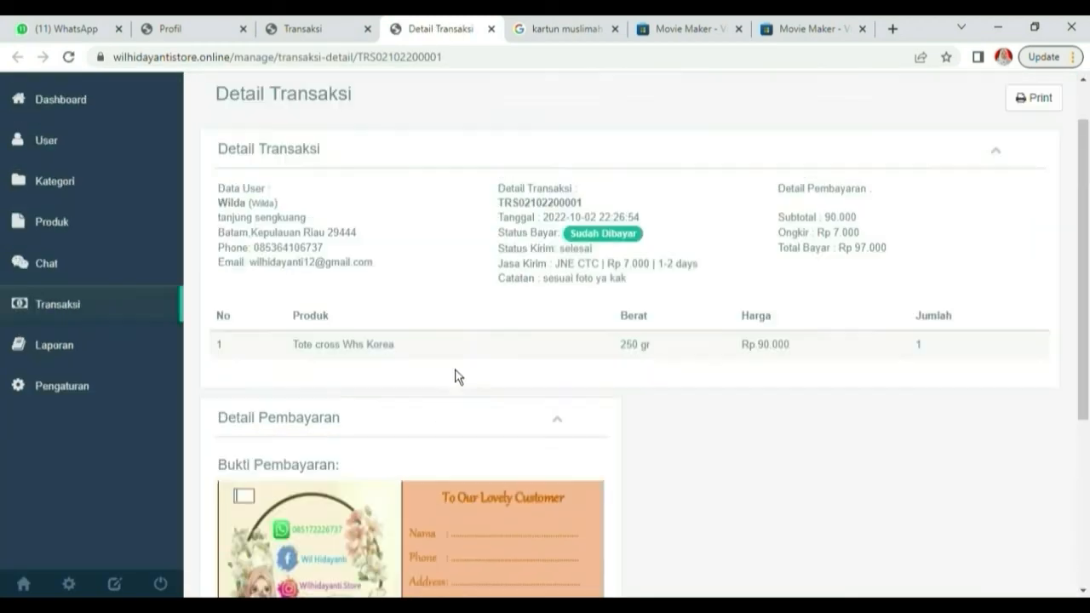
pyautogui.click(326, 27)
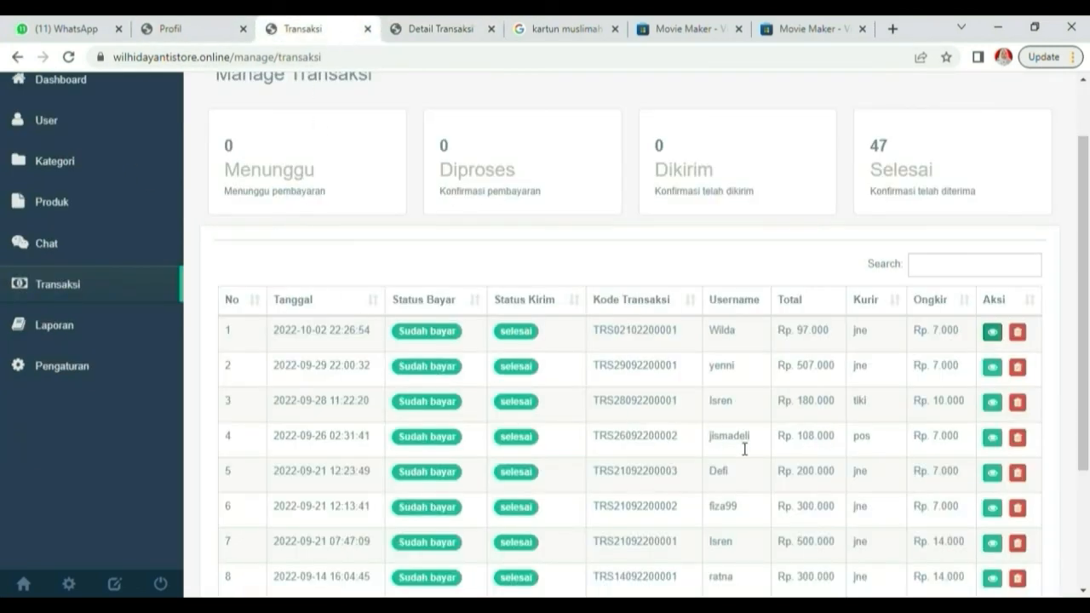
# Review the second transaction's details, then return to the list showing 47 Selesai
pyautogui.scroll(-2, 903, 430)
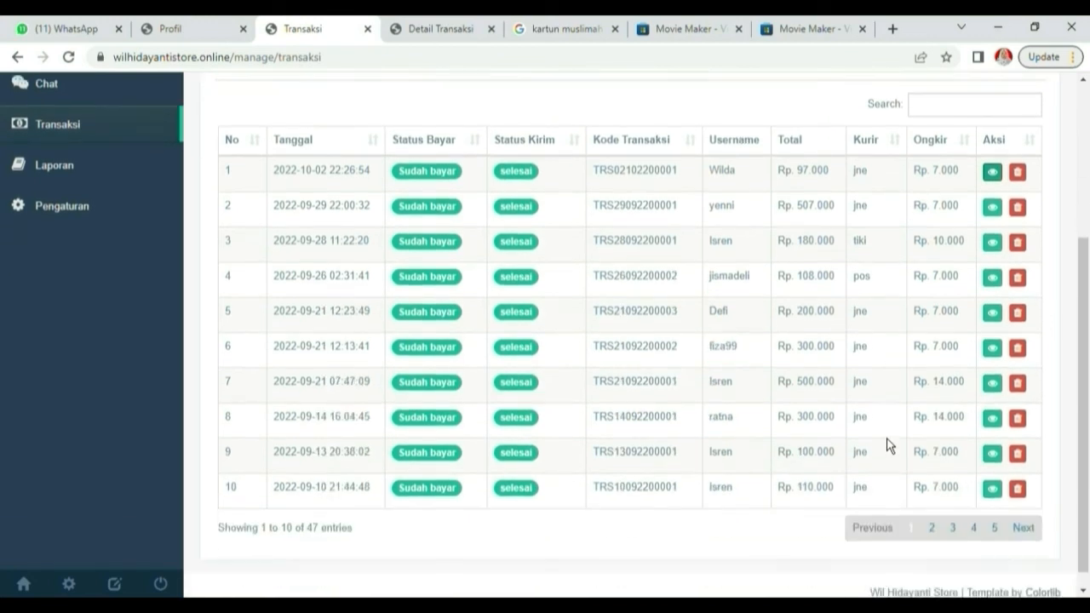
pyautogui.click(994, 198)
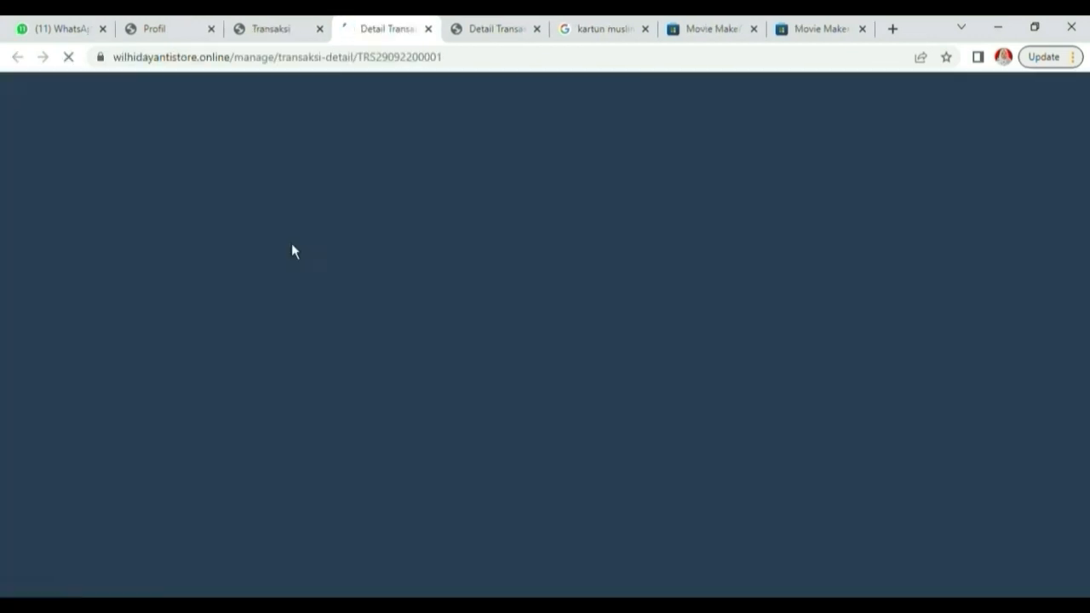
pyautogui.scroll(-5, 506, 434)
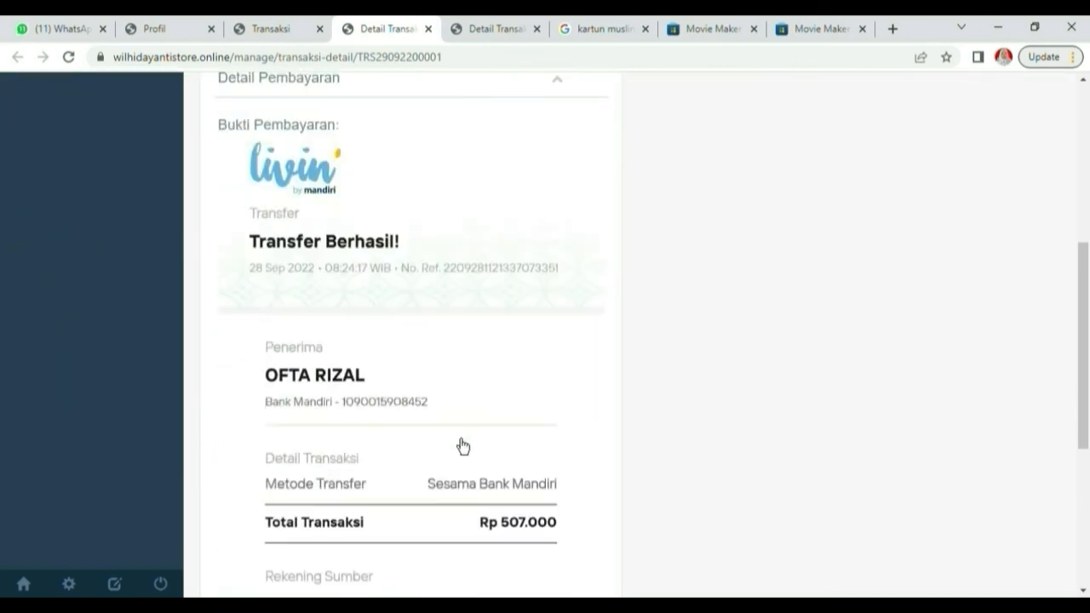
pyautogui.scroll(-4, 401, 438)
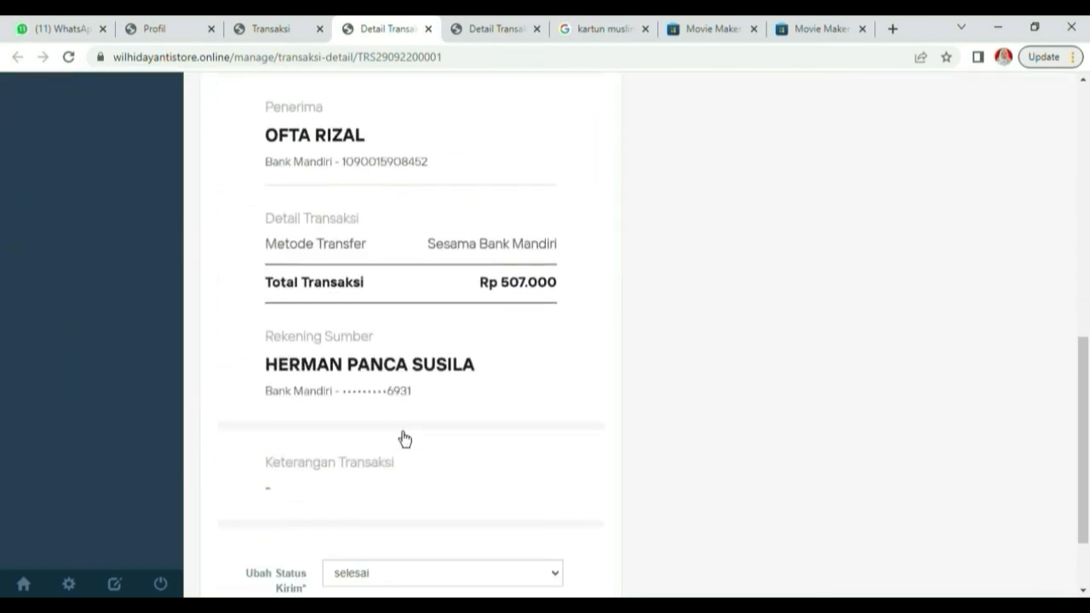
pyautogui.scroll(10, 404, 440)
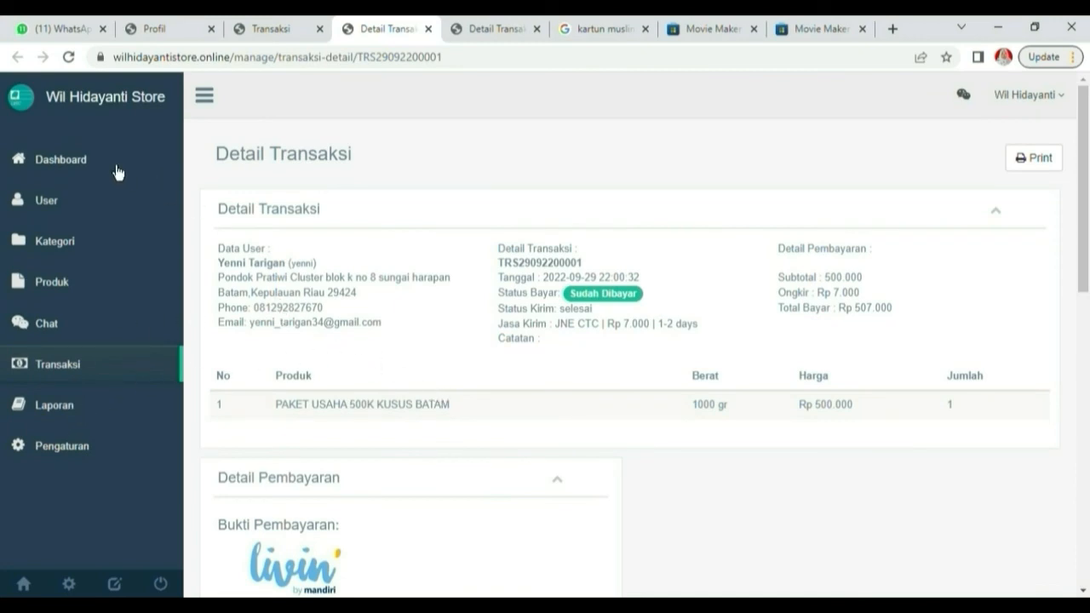
pyautogui.click(277, 32)
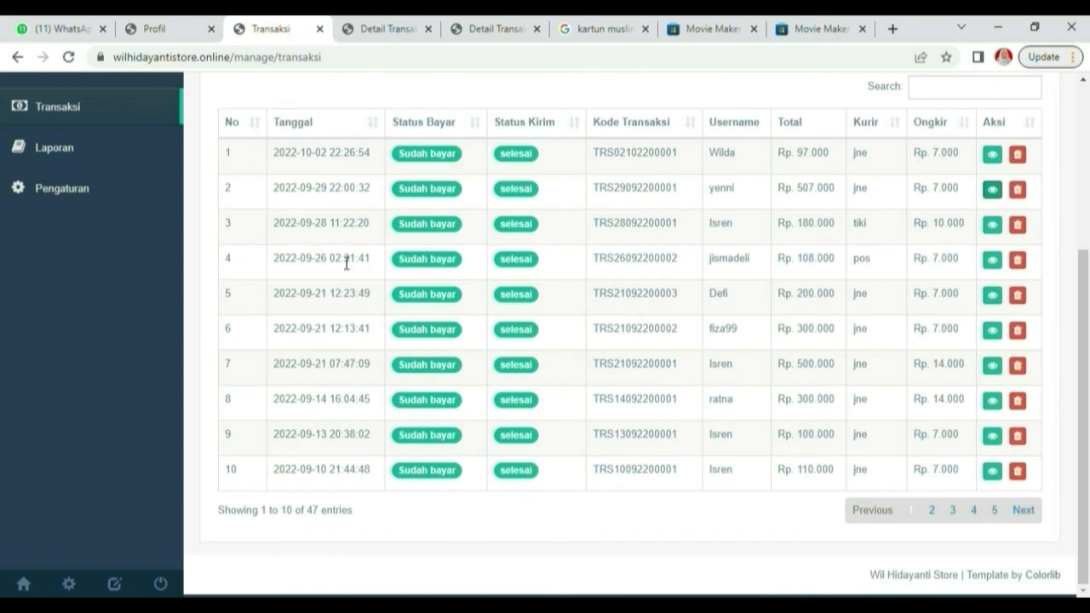
pyautogui.scroll(2, 347, 266)
pyautogui.scroll(2, 346, 266)
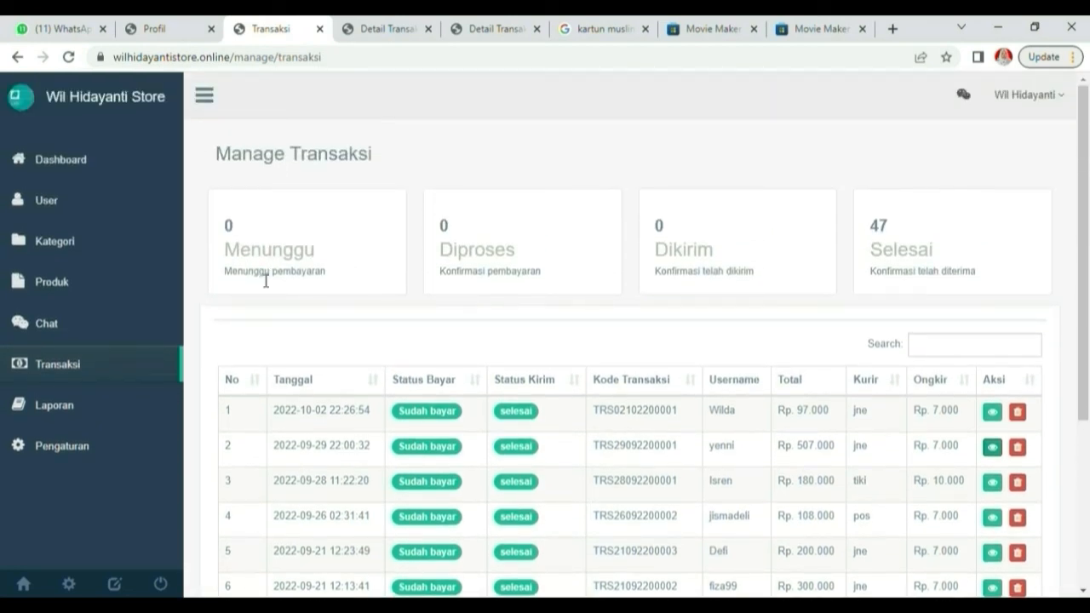
# Open the sales report and sort it by Bulan
pyautogui.click(72, 423)
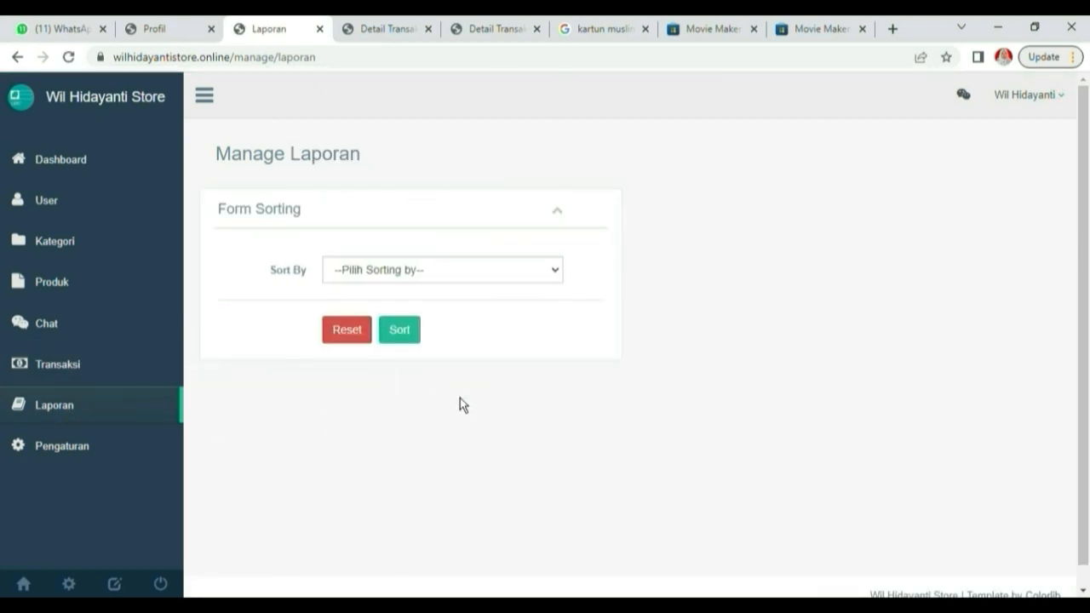
pyautogui.click(505, 321)
pyautogui.click(496, 280)
pyautogui.click(485, 339)
pyautogui.click(489, 286)
pyautogui.click(482, 347)
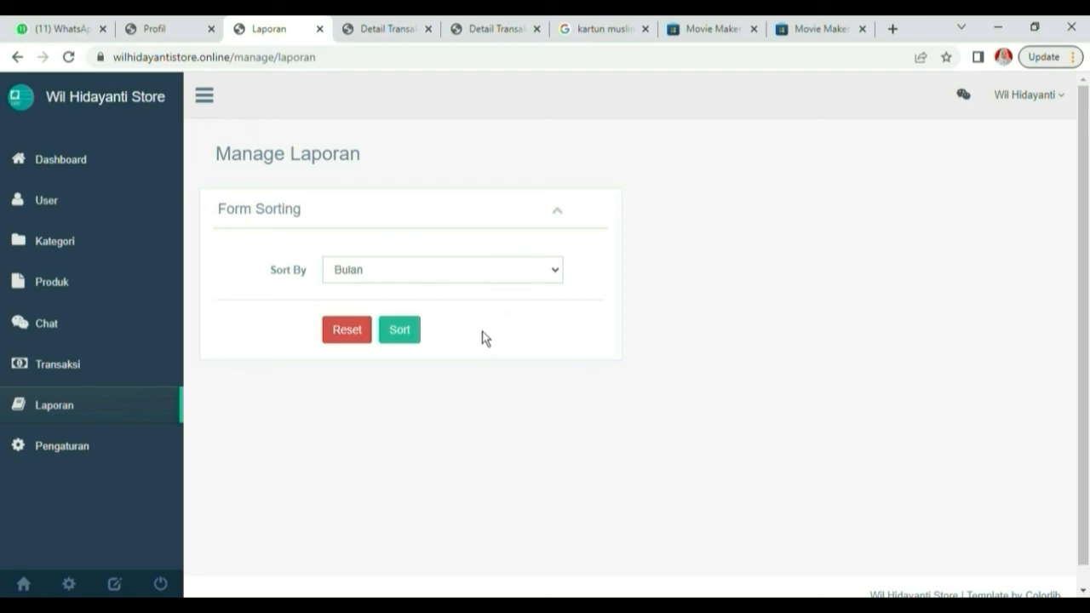
pyautogui.click(414, 343)
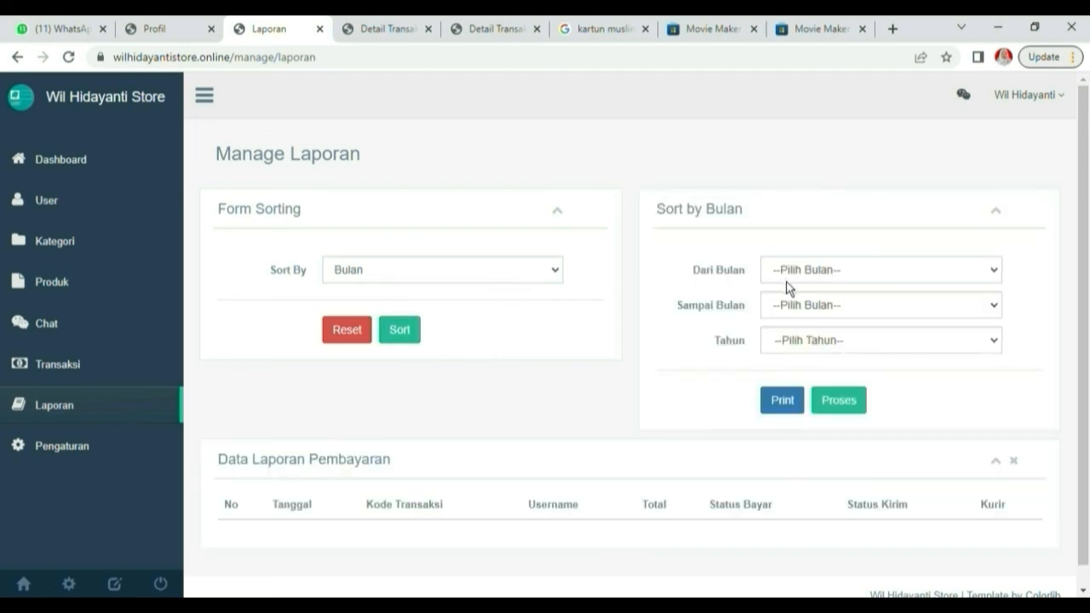
# Generate the April–September 2022 report: 46 paid transactions totalling Rp 13.361.000
pyautogui.click(801, 353)
pyautogui.click(813, 464)
pyautogui.click(811, 395)
pyautogui.click(834, 409)
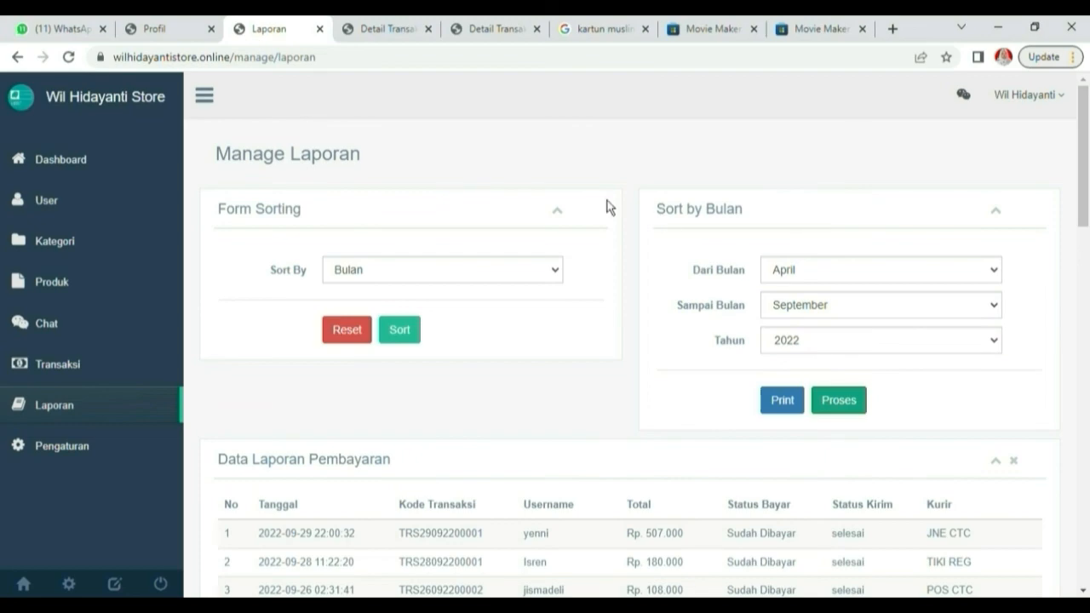
pyautogui.scroll(-1, 577, 435)
pyautogui.scroll(-5, 553, 421)
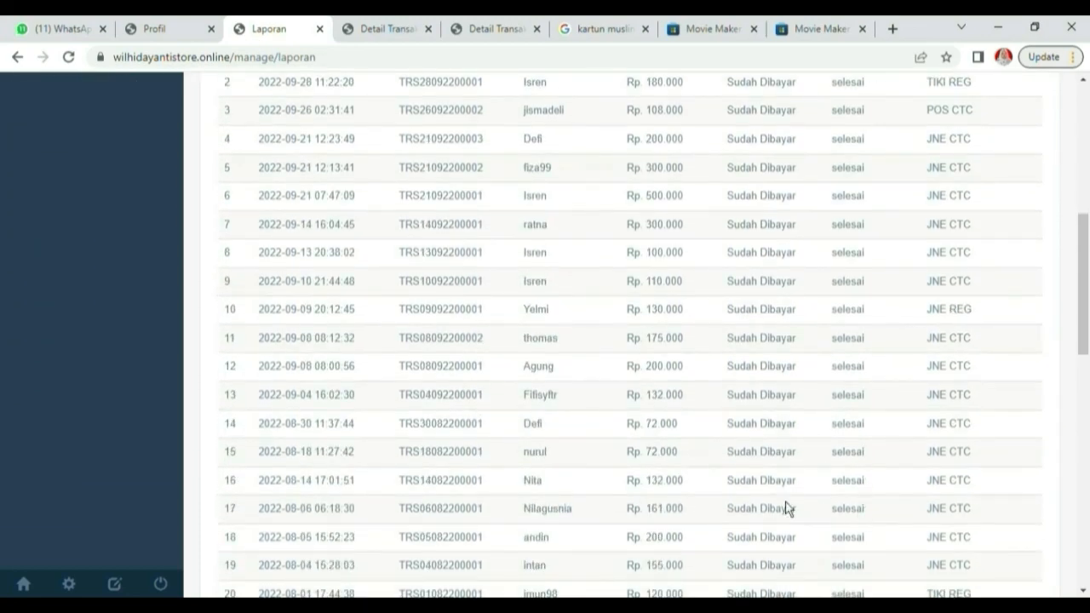
pyautogui.scroll(-3, 766, 506)
pyautogui.scroll(-7, 734, 505)
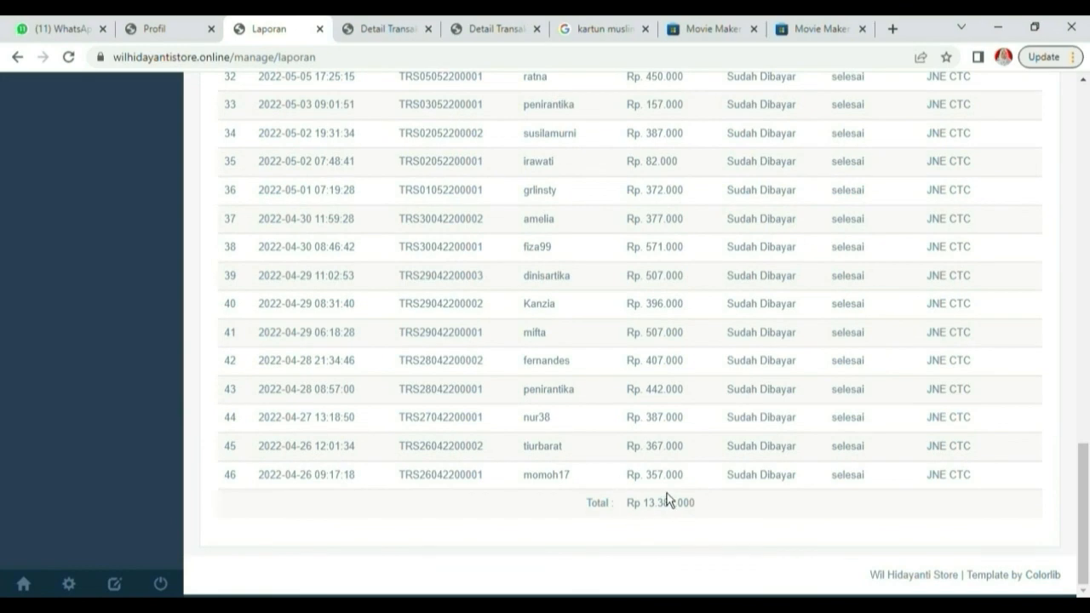
pyautogui.scroll(15, 708, 418)
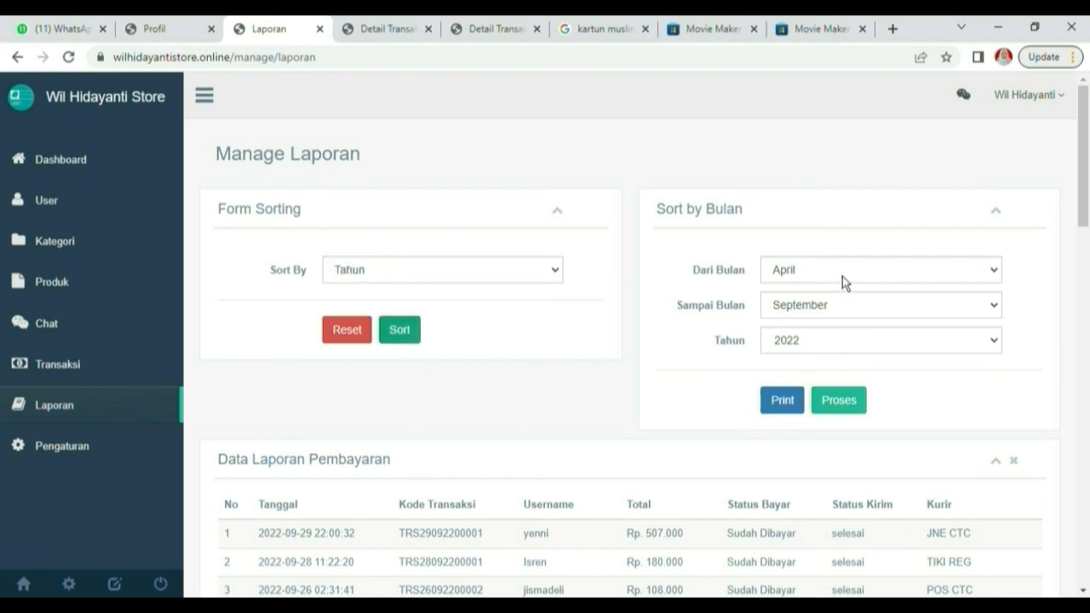
# Produce the 2022 yearly report (47 transactions, Rp 13.478.000), then return to the Dashboard
pyautogui.click(356, 336)
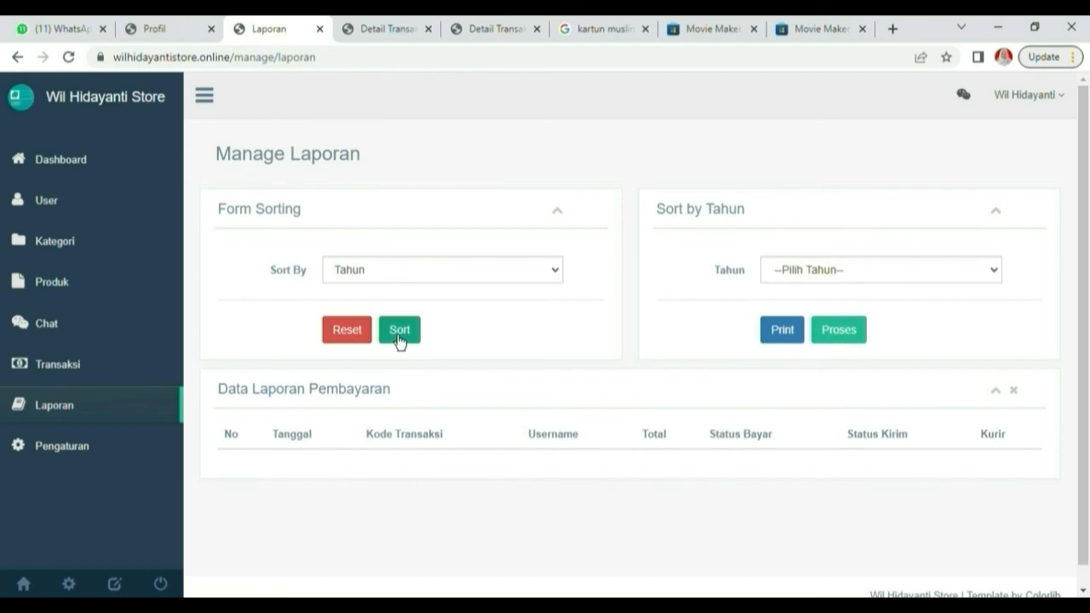
pyautogui.click(839, 309)
pyautogui.click(854, 346)
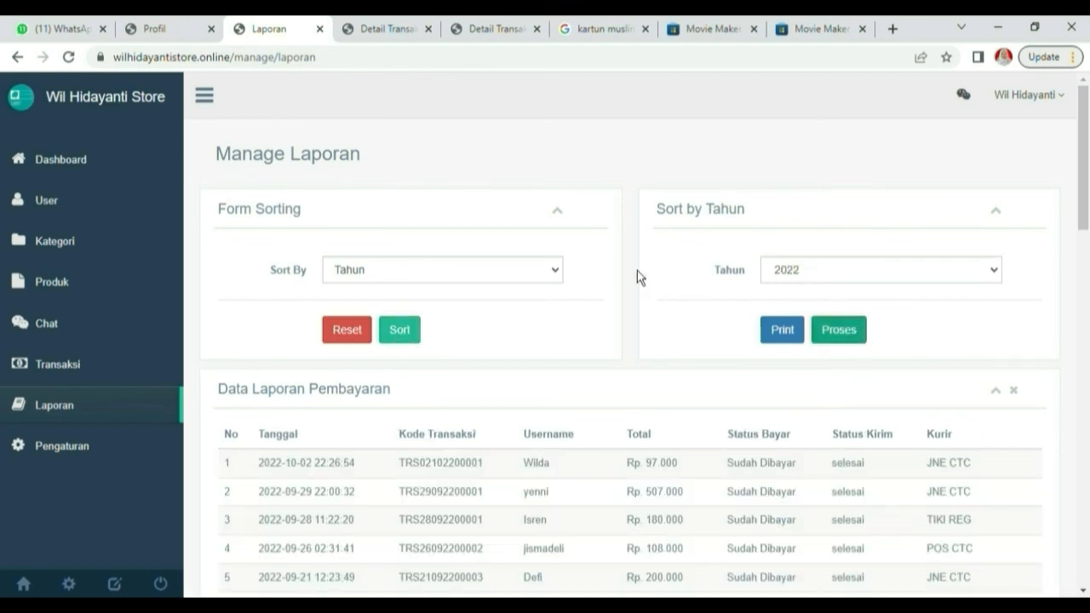
pyautogui.scroll(-7, 778, 391)
pyautogui.scroll(-9, 773, 400)
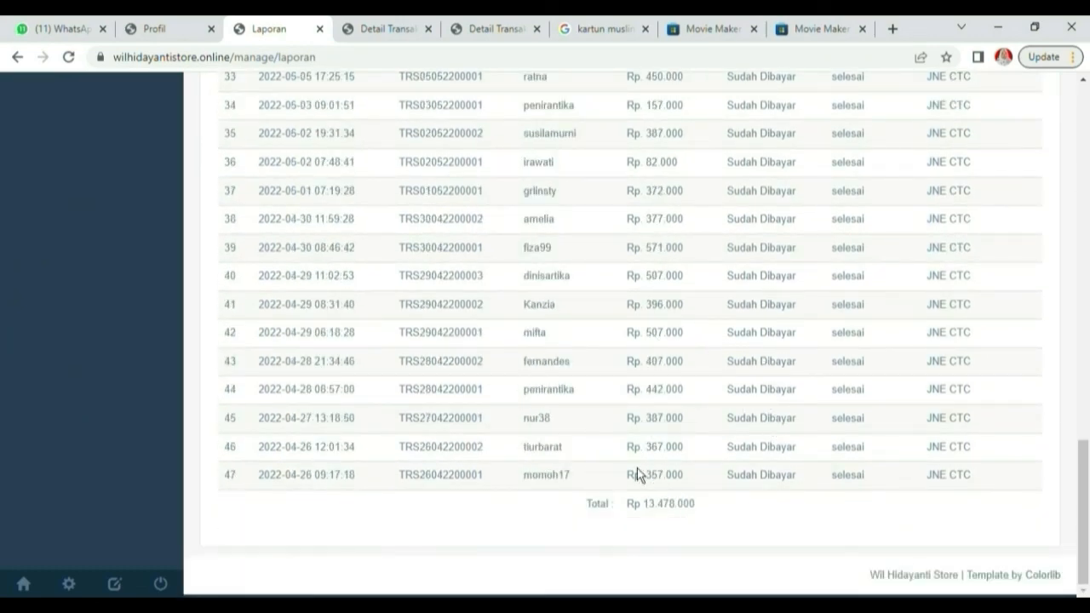
pyautogui.scroll(16, 642, 482)
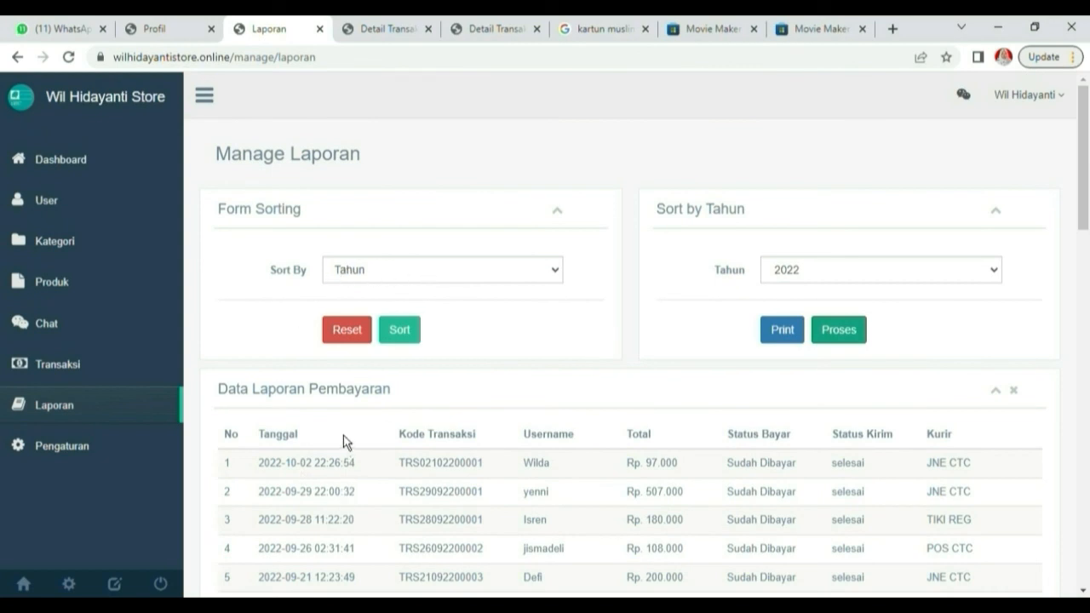
pyautogui.click(79, 163)
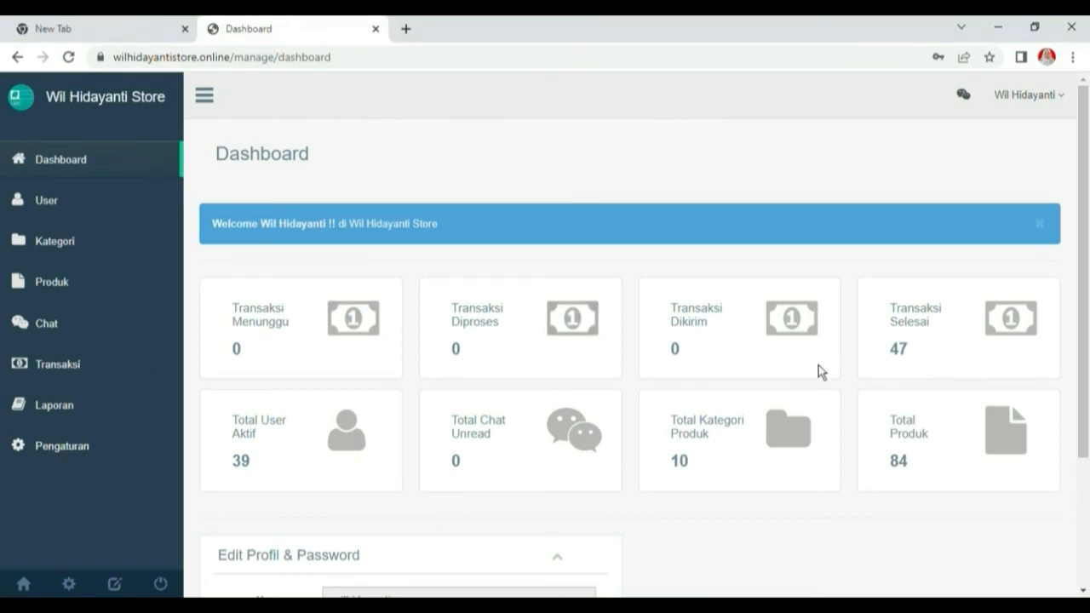
# Save the Setting Website options on the Pengaturan page and confirm
pyautogui.click(57, 453)
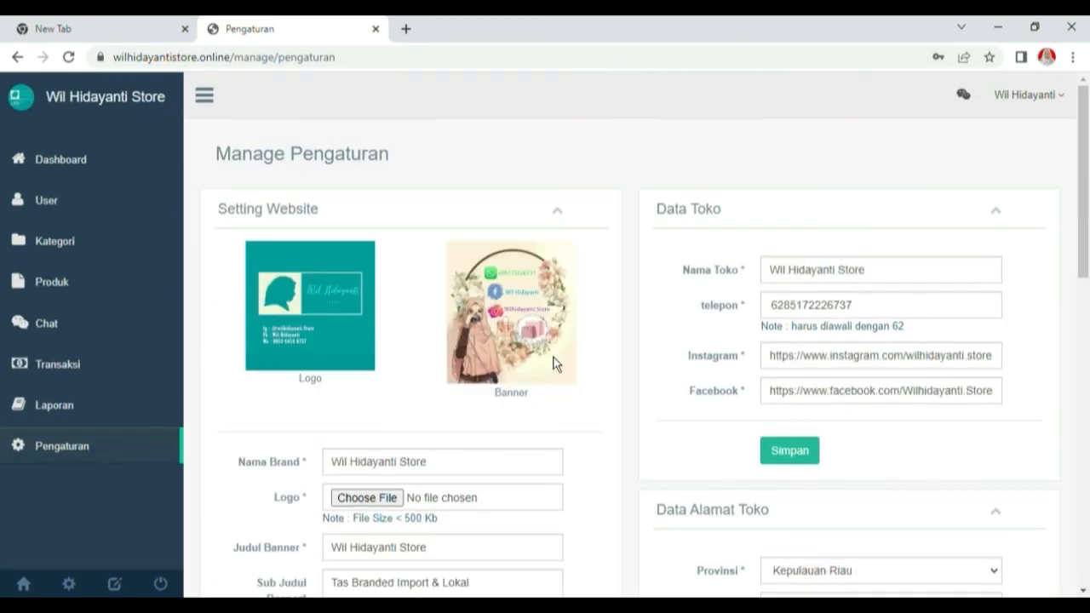
pyautogui.scroll(-4, 650, 437)
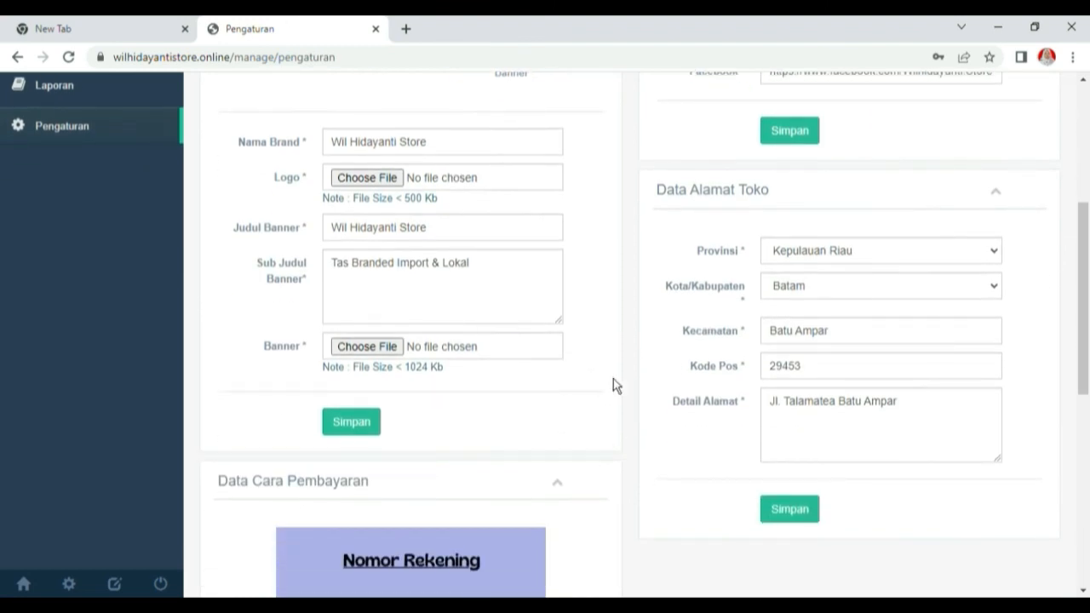
pyautogui.scroll(4, 369, 188)
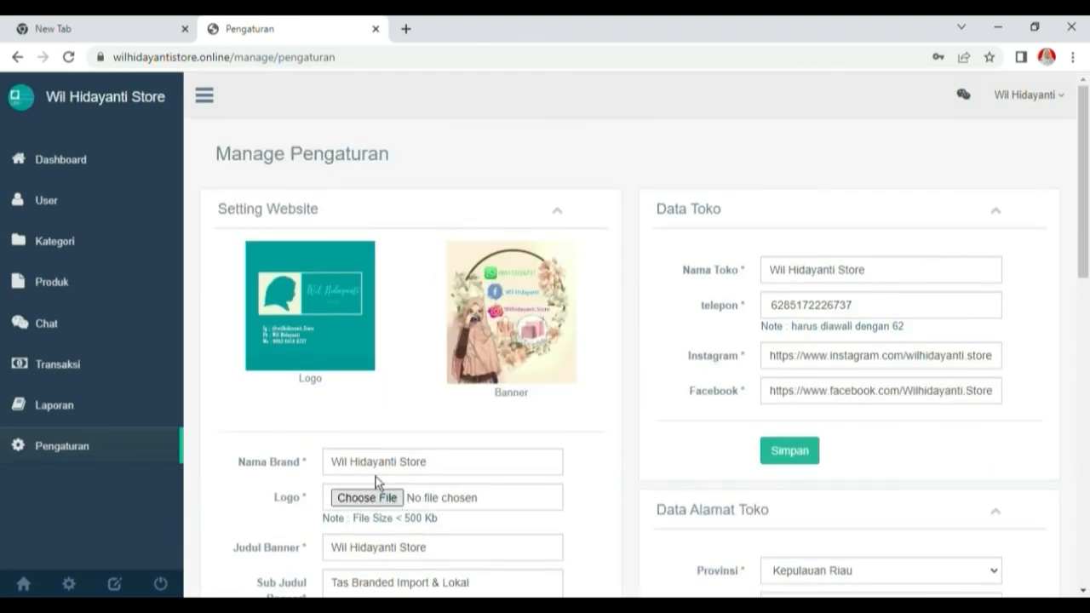
pyautogui.scroll(-3, 425, 496)
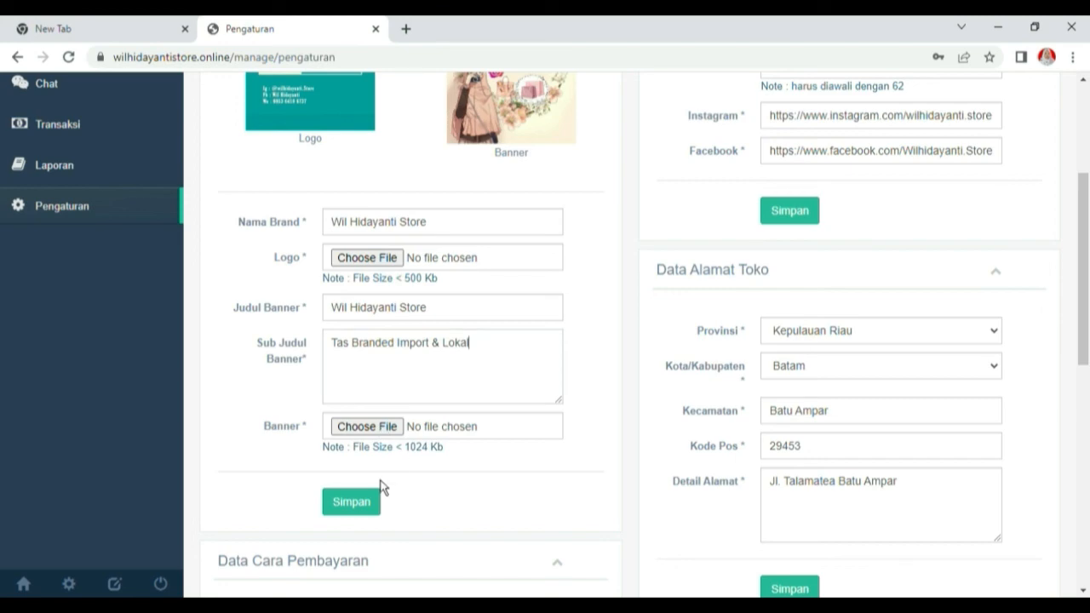
pyautogui.click(347, 511)
pyautogui.click(670, 429)
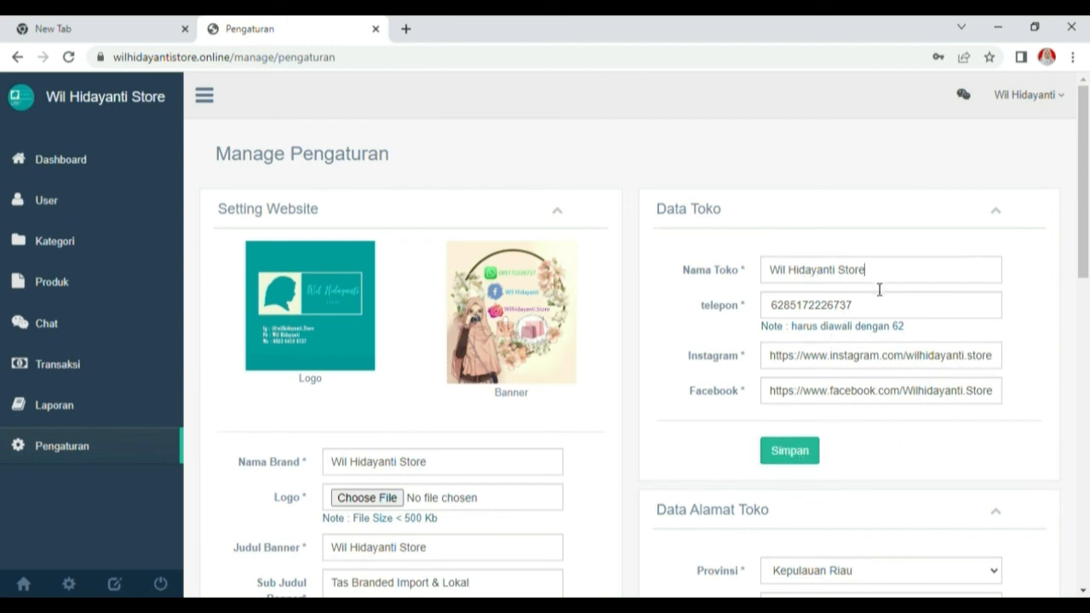
# Save the Data Toko store details and confirm, then return to the dashboard
pyautogui.click(792, 453)
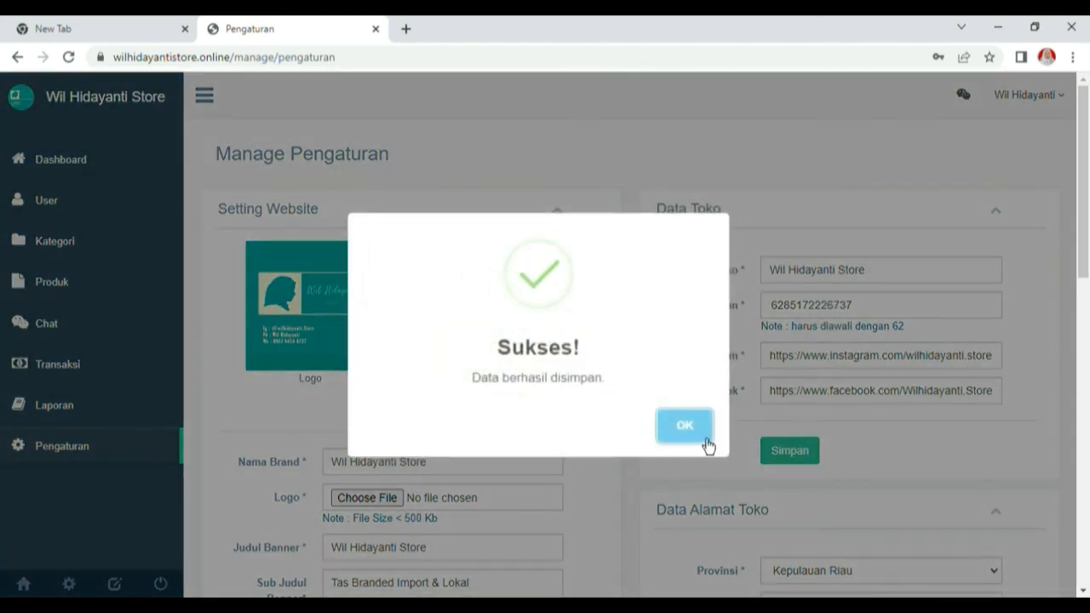
pyautogui.click(684, 426)
pyautogui.scroll(-3, 795, 383)
pyautogui.scroll(-1, 890, 454)
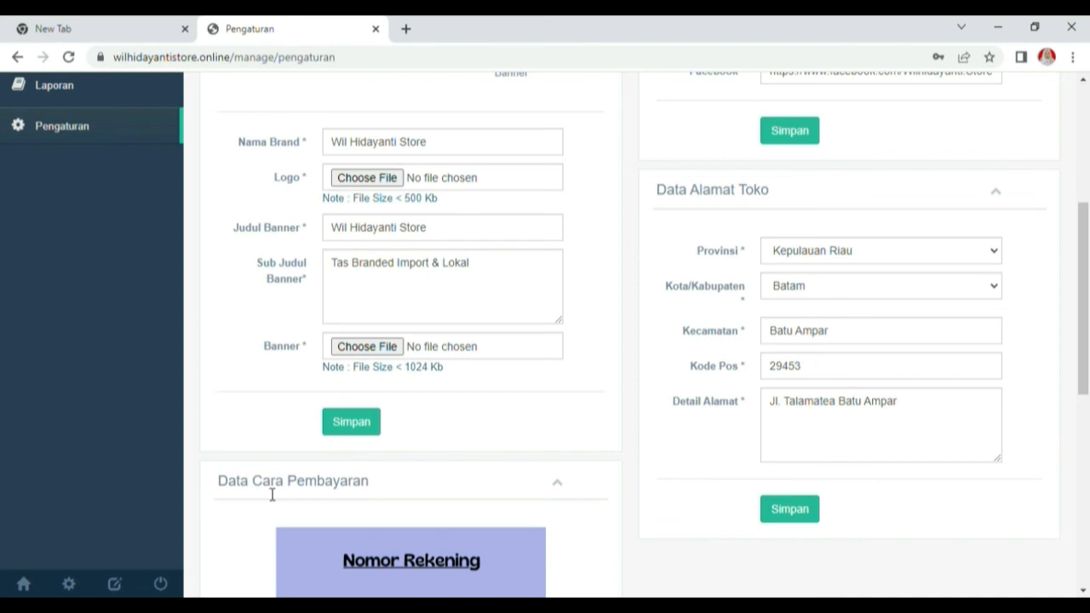
pyautogui.scroll(-6, 440, 519)
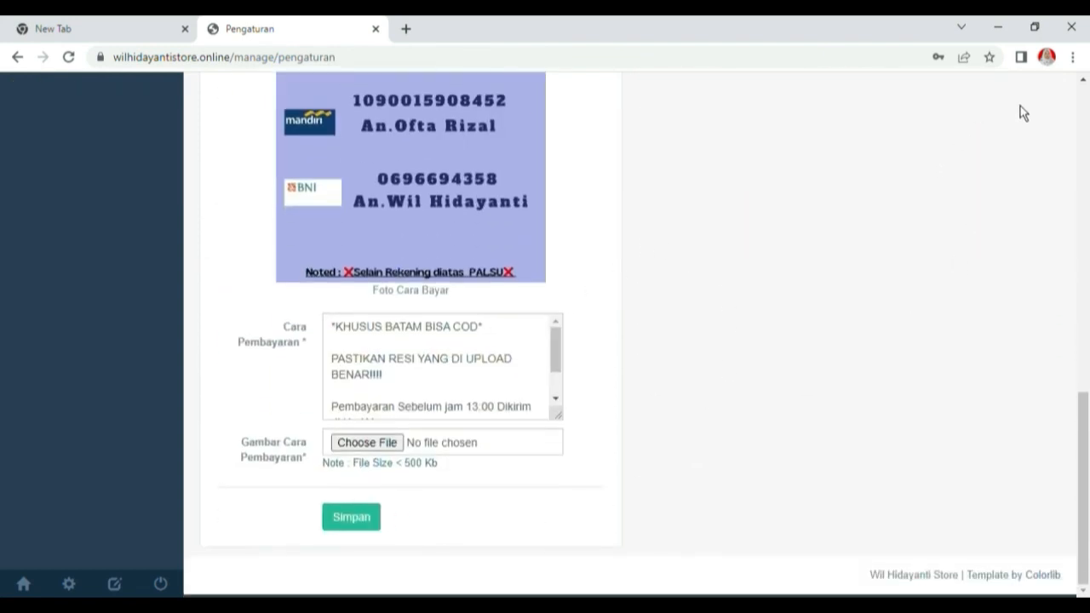
pyautogui.scroll(10, 576, 236)
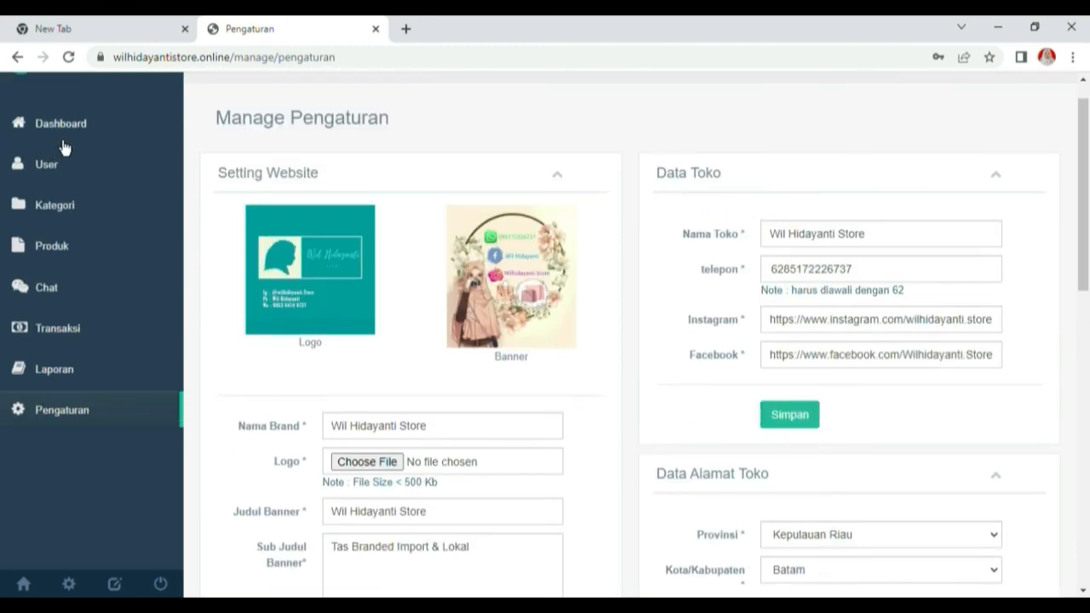
pyautogui.click(74, 143)
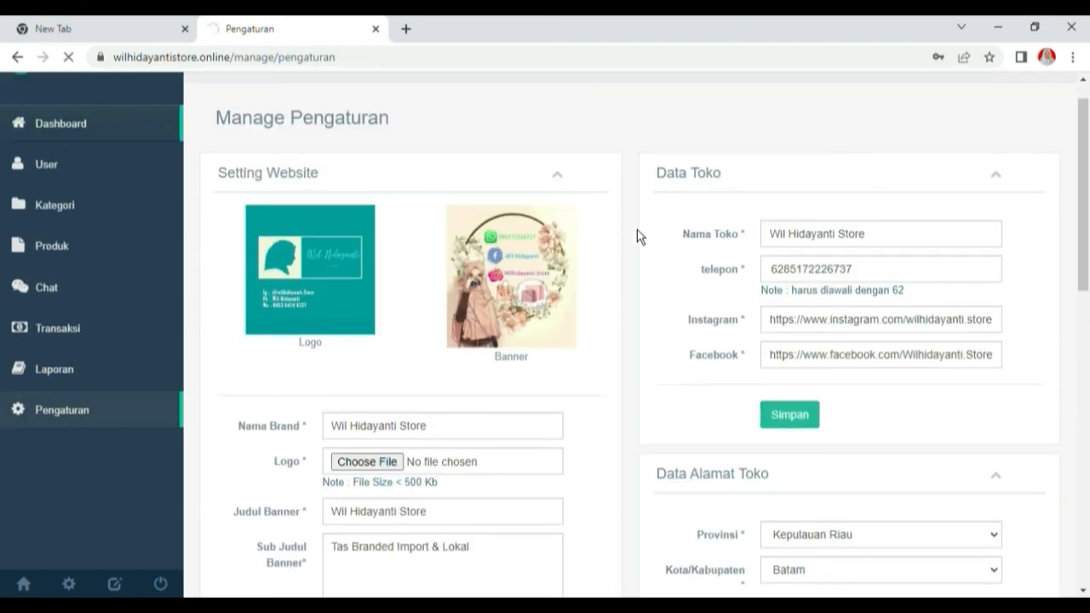